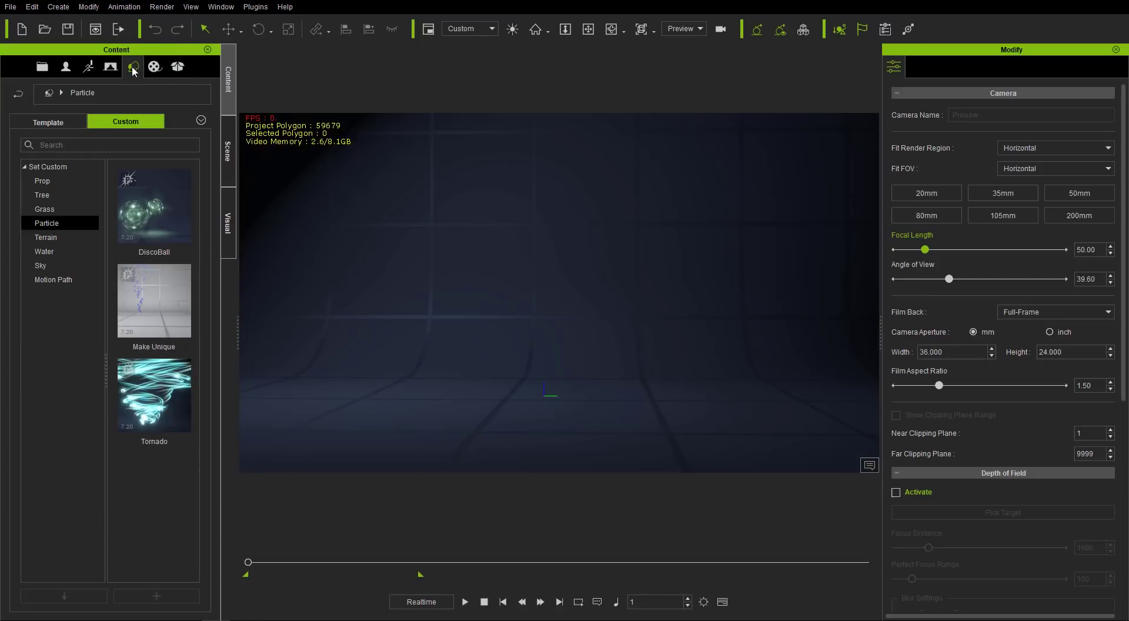
Step: Add the Tornado effect from the custom Particle library to the scene and preview its simulation
{"action": "left_click", "coordinate": [48, 226]}
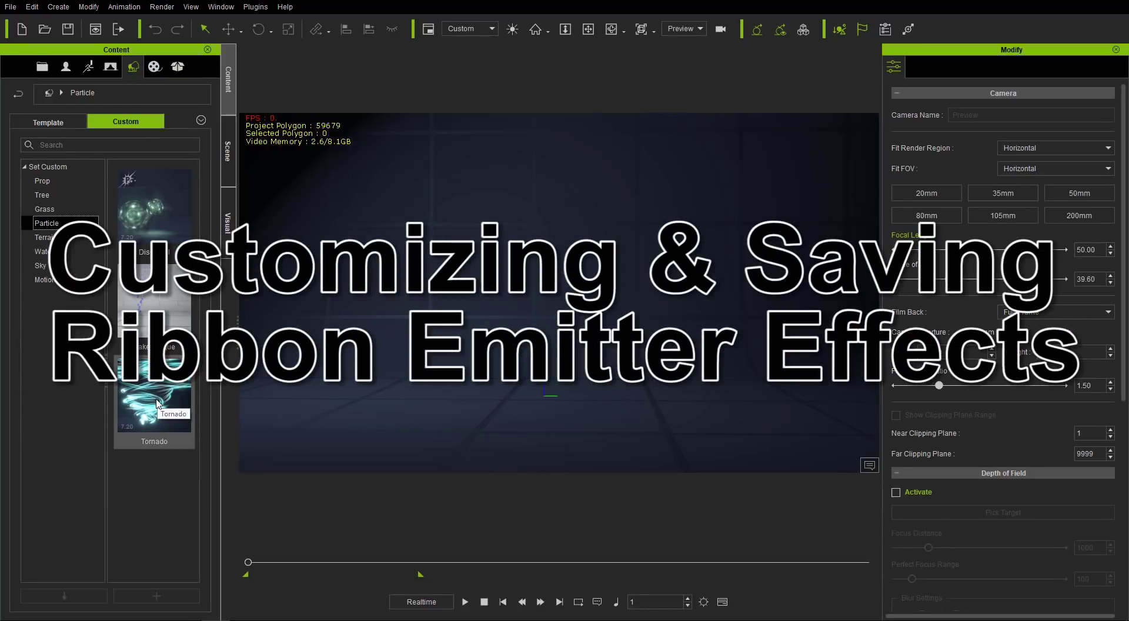
{"action": "double_click", "coordinate": [158, 403]}
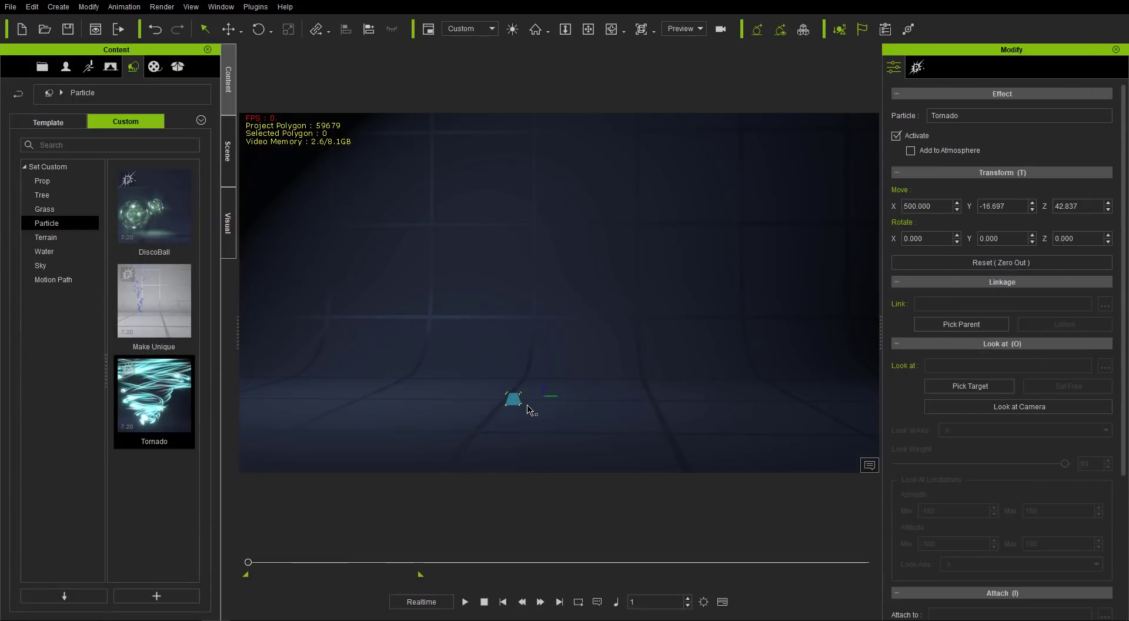
{"action": "middle_click_drag", "start_coordinate": [550, 412], "coordinate": [591, 409]}
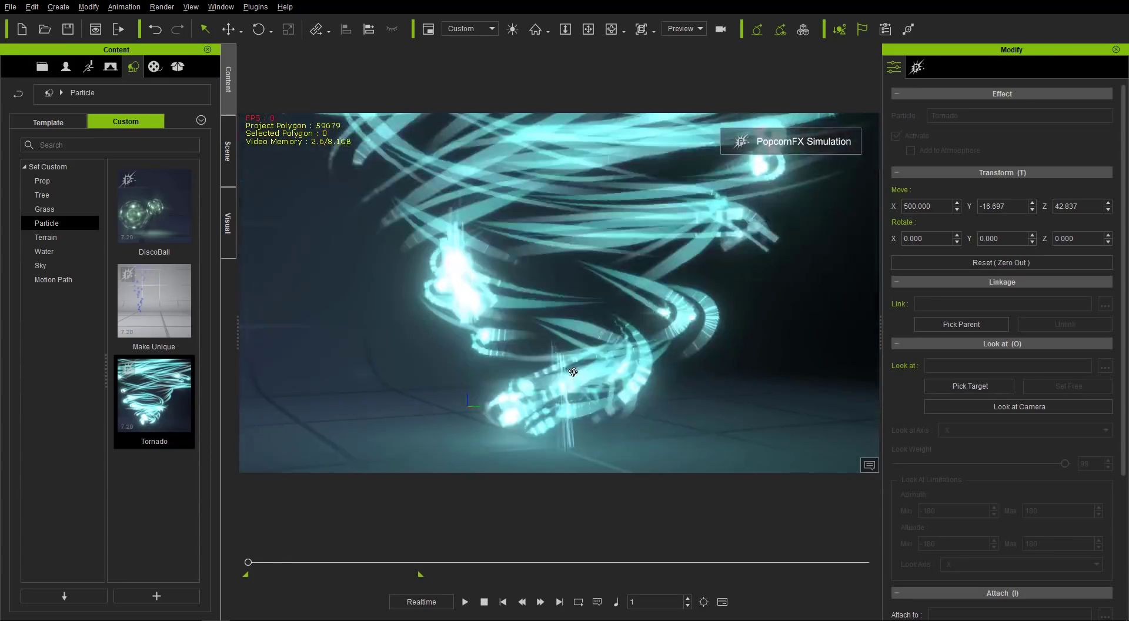
{"action": "right_click_drag", "start_coordinate": [596, 300], "coordinate": [568, 292]}
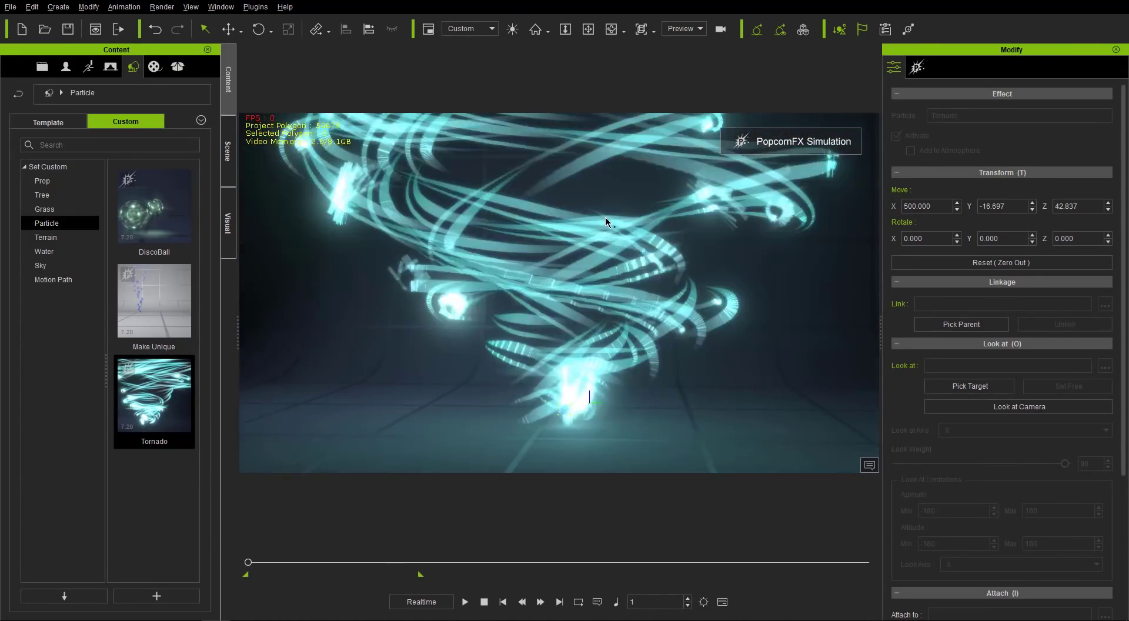
{"action": "scroll", "coordinate": [600, 235], "scroll_direction": "up", "scroll_amount": 3}
{"action": "right_click_drag", "start_coordinate": [663, 278], "coordinate": [726, 286]}
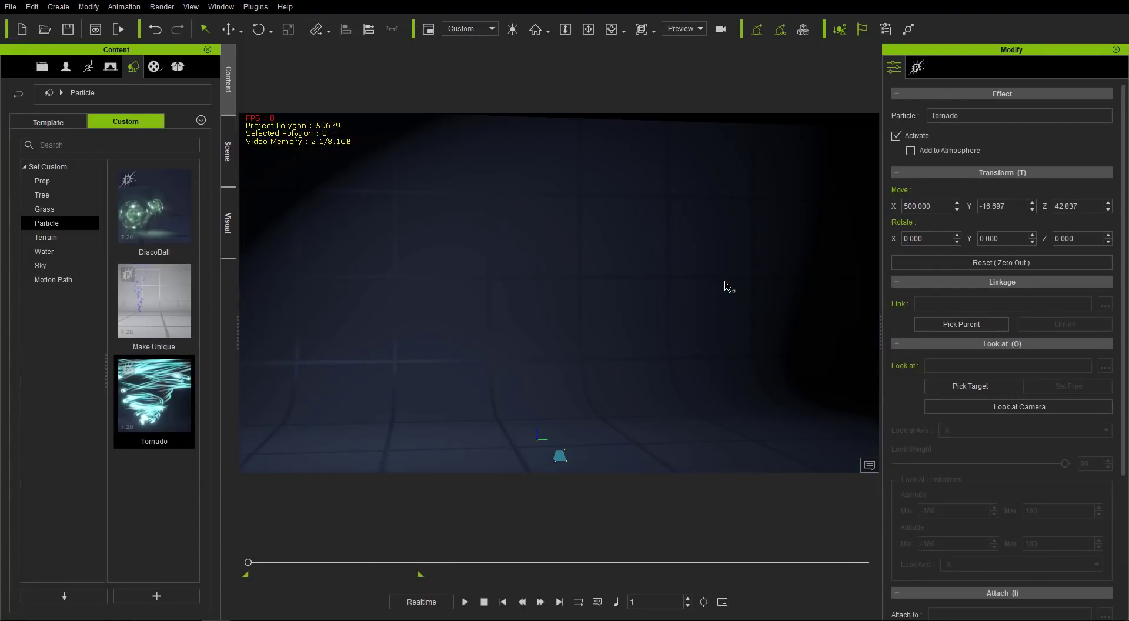
Step: Replace the diffuse texture of the Tornado's Emitter/RibbonTrail/Ribbon resource with the "thounder" image from the Texture folder and preview the simulation
{"action": "left_click", "coordinate": [916, 68]}
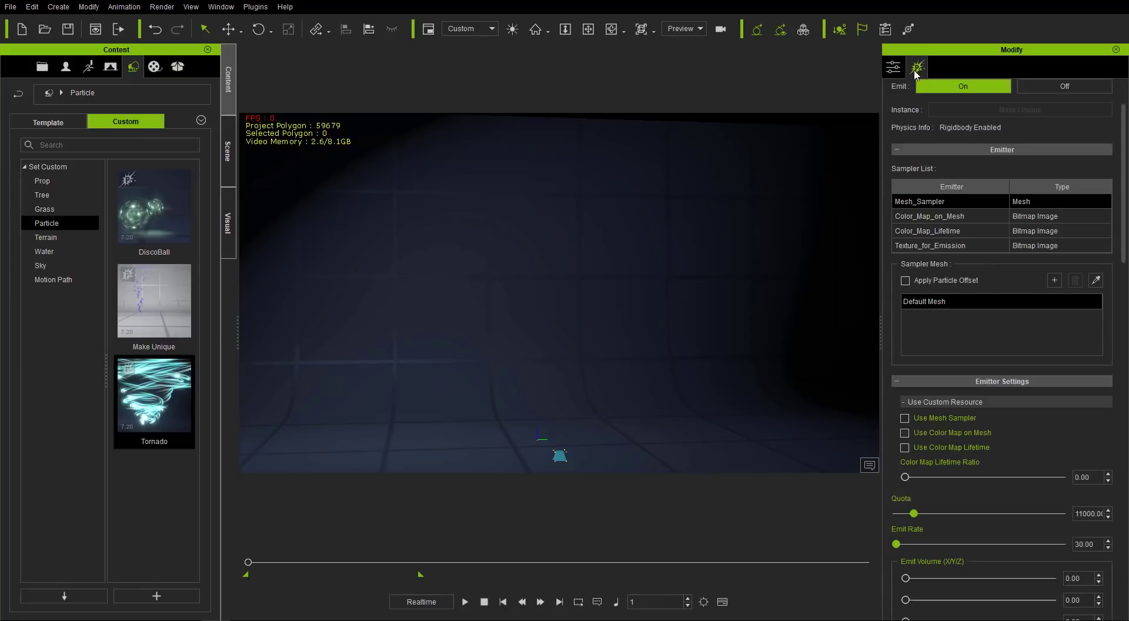
{"action": "left_click", "coordinate": [228, 159]}
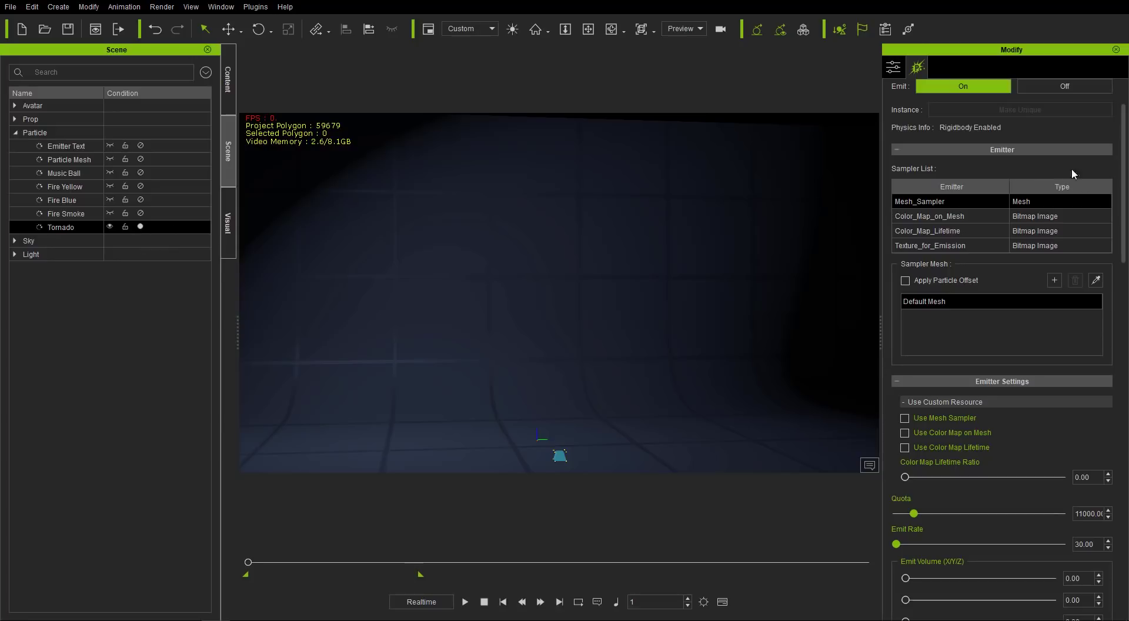
{"action": "left_click_drag", "start_coordinate": [1126, 176], "coordinate": [1126, 464]}
{"action": "left_click", "coordinate": [940, 266]}
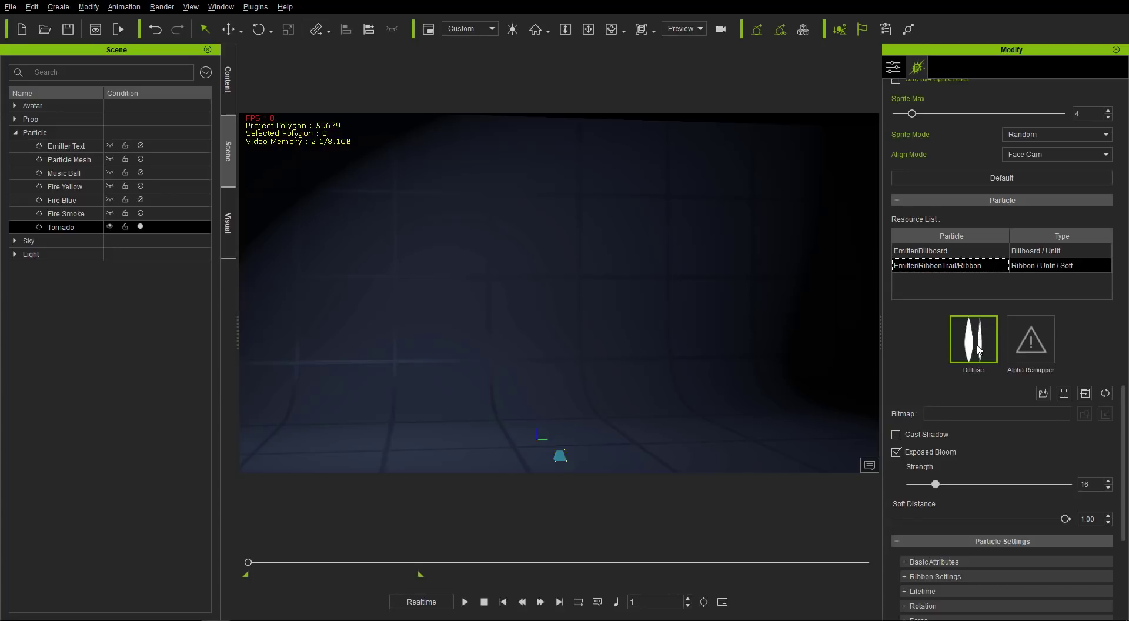
{"action": "key", "text": "alt+Tab"}
{"action": "left_click", "coordinate": [778, 344]}
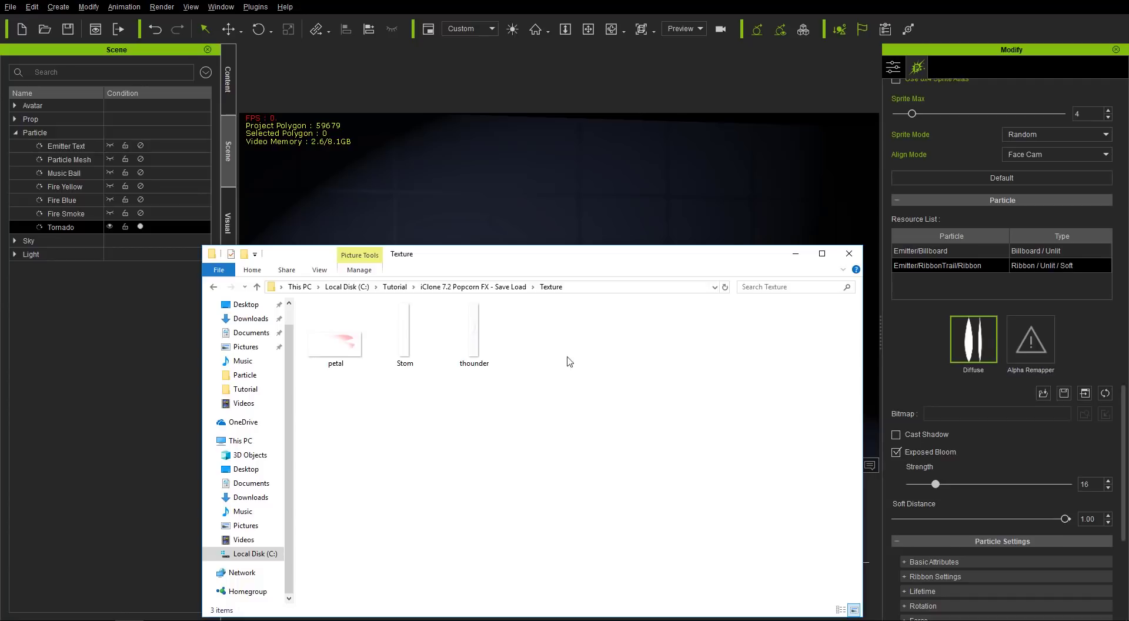
{"action": "left_click_drag", "start_coordinate": [473, 331], "coordinate": [965, 347]}
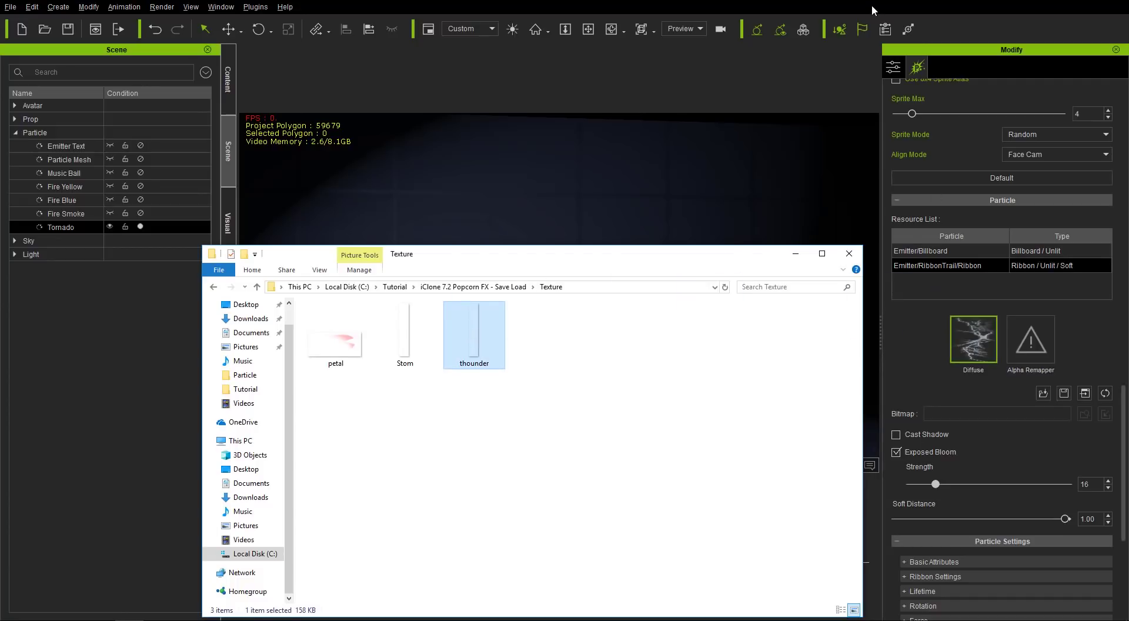
{"action": "left_click", "coordinate": [876, 5]}
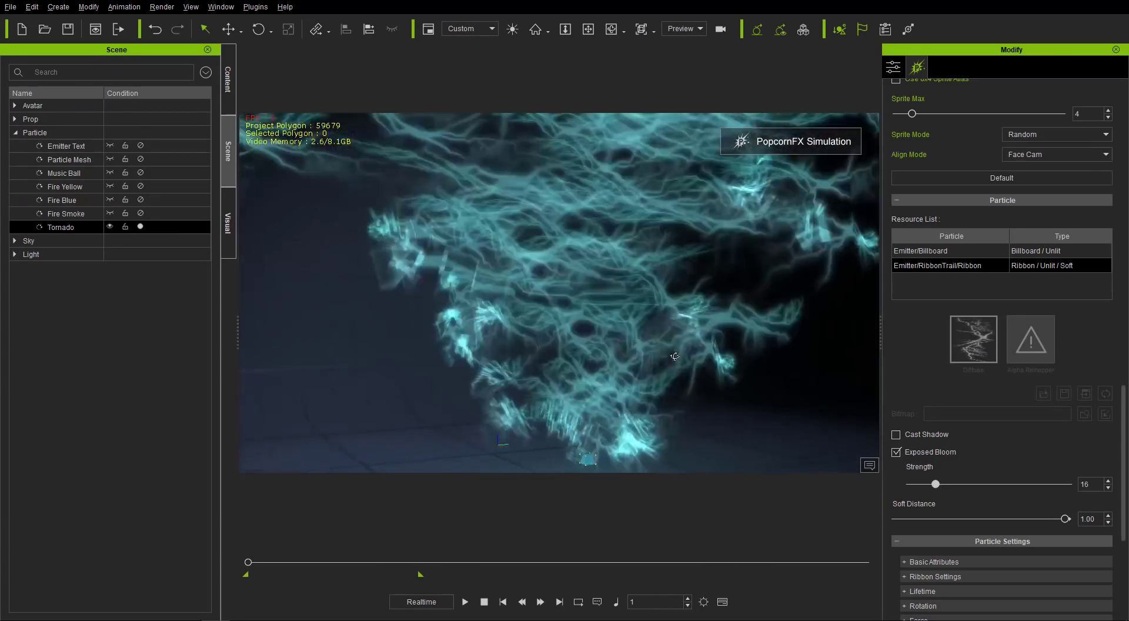
{"action": "right_click_drag", "start_coordinate": [431, 394], "coordinate": [606, 357]}
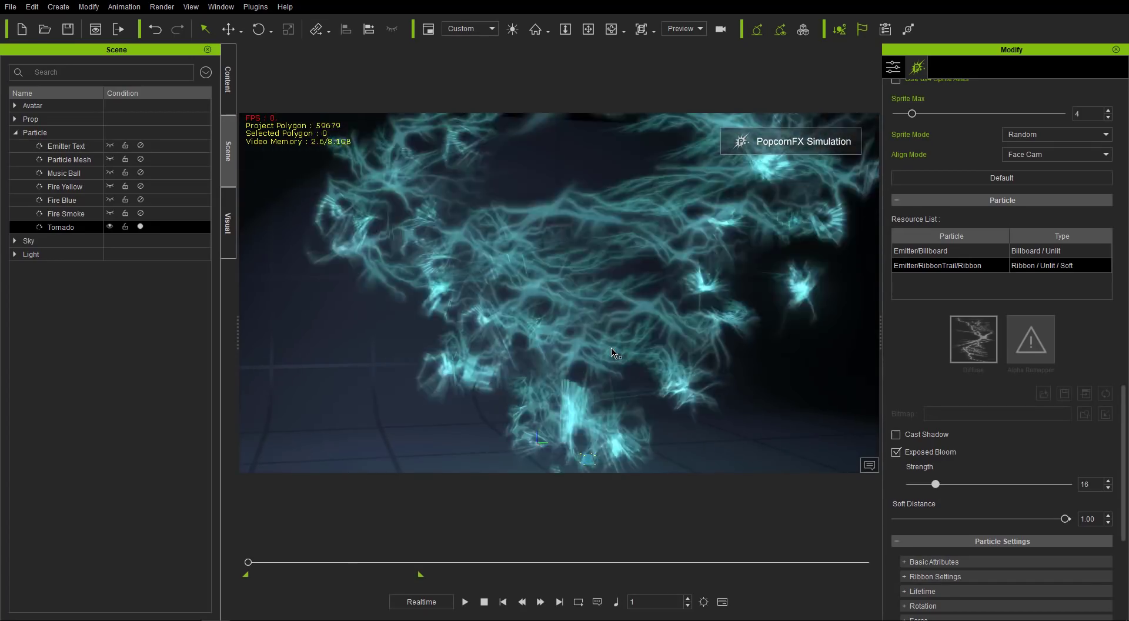
{"action": "key", "text": "Escape"}
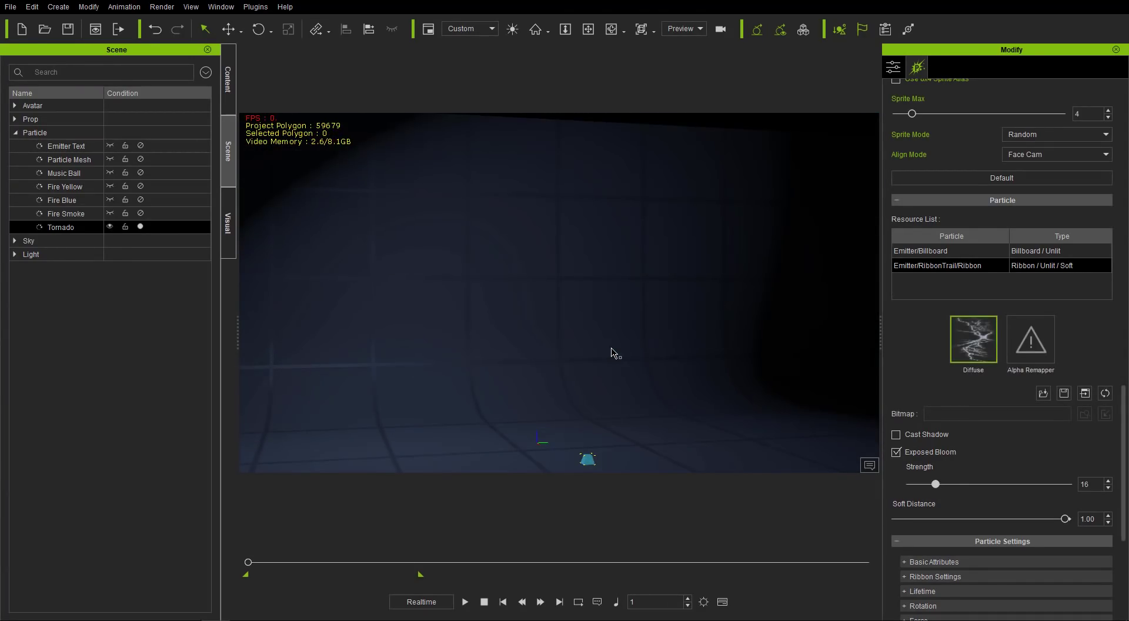
Step: Expand the ribbon's Lifetime particle settings and show the timeline without the Project track
{"action": "right_click_drag", "start_coordinate": [622, 390], "coordinate": [561, 397]}
{"action": "scroll", "coordinate": [1126, 417], "scroll_direction": "down", "scroll_amount": 4}
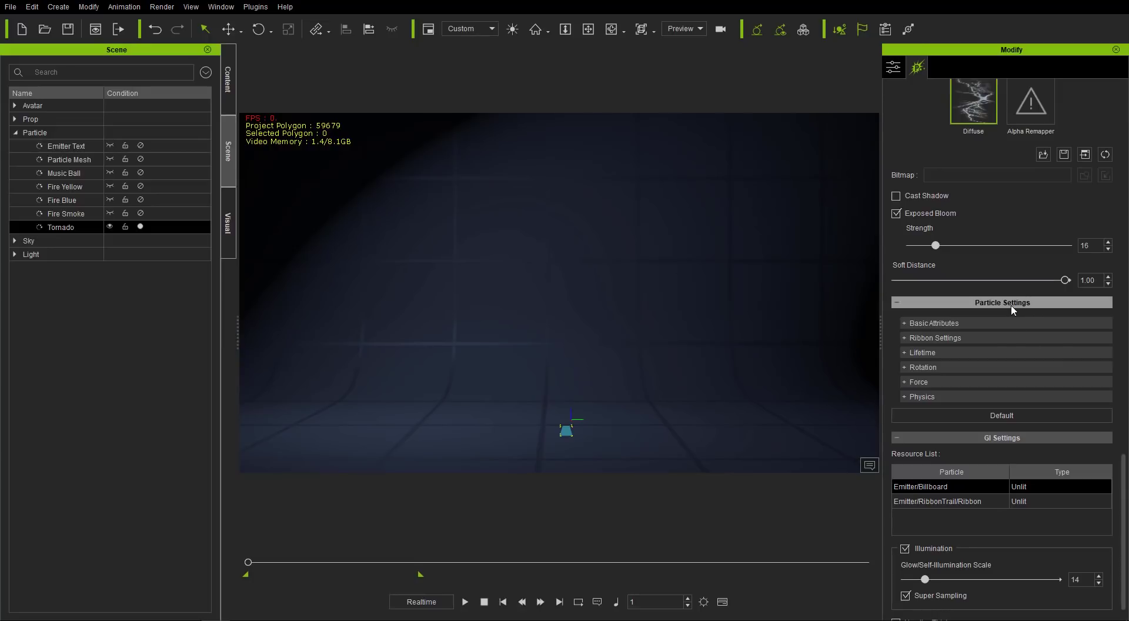
{"action": "left_click", "coordinate": [930, 354]}
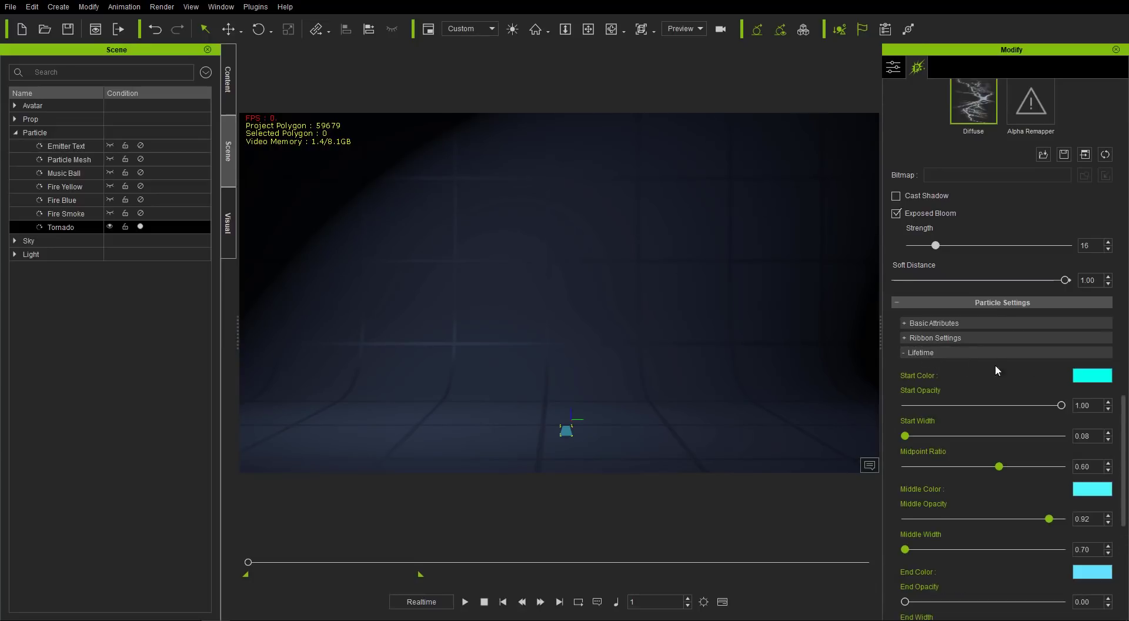
{"action": "scroll", "coordinate": [1127, 470], "scroll_direction": "down", "scroll_amount": 2}
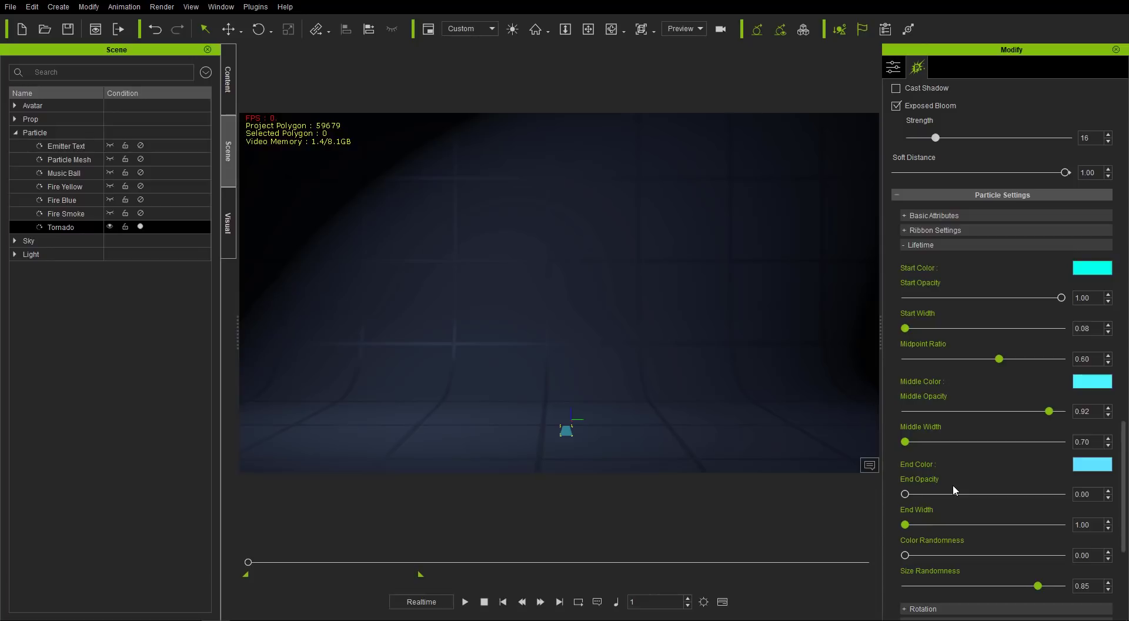
{"action": "key", "text": "F3"}
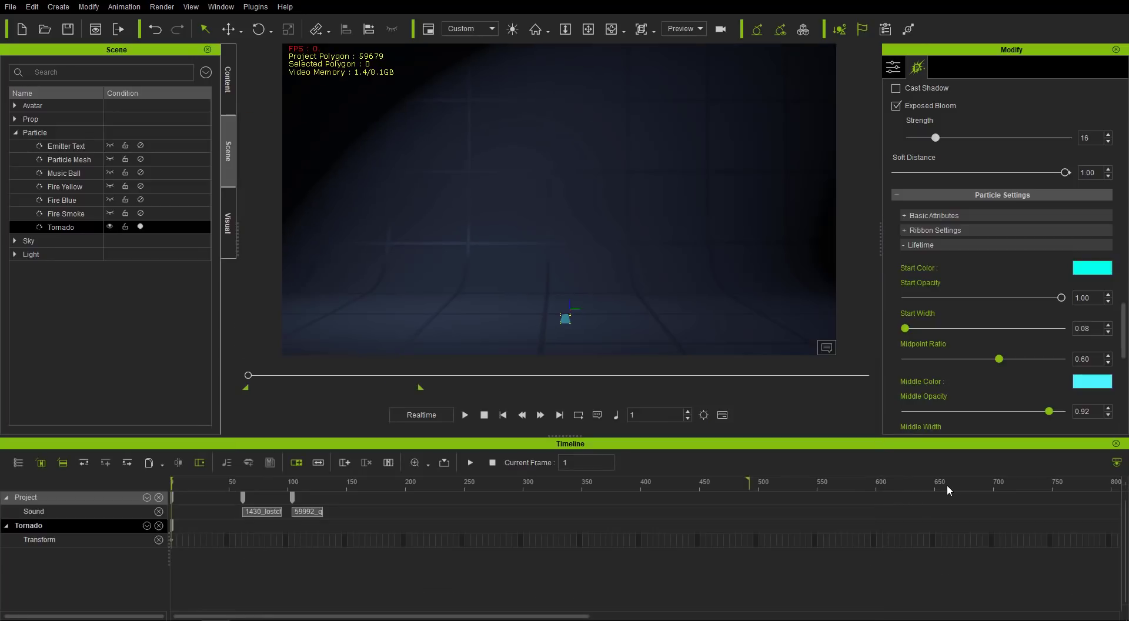
{"action": "left_click", "coordinate": [159, 498]}
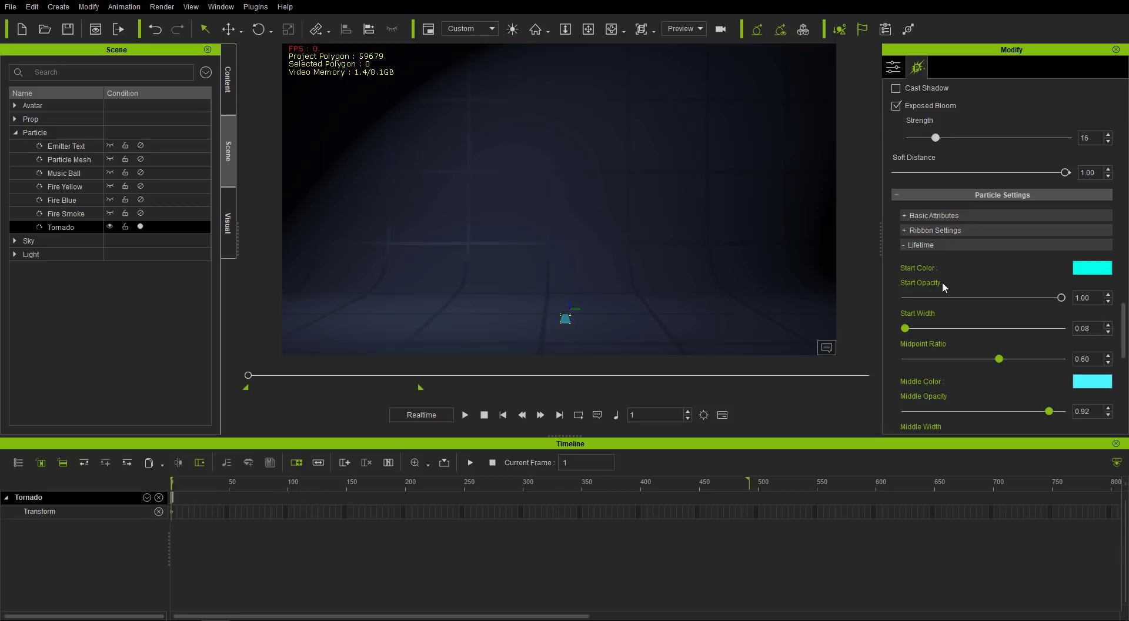
Step: Set the ribbon's lifetime Start Color to magenta (#eb0eff) at frame 1
{"action": "left_click_drag", "start_coordinate": [1123, 334], "coordinate": [1125, 354]}
{"action": "scroll", "coordinate": [1125, 357], "scroll_direction": "up", "scroll_amount": 1}
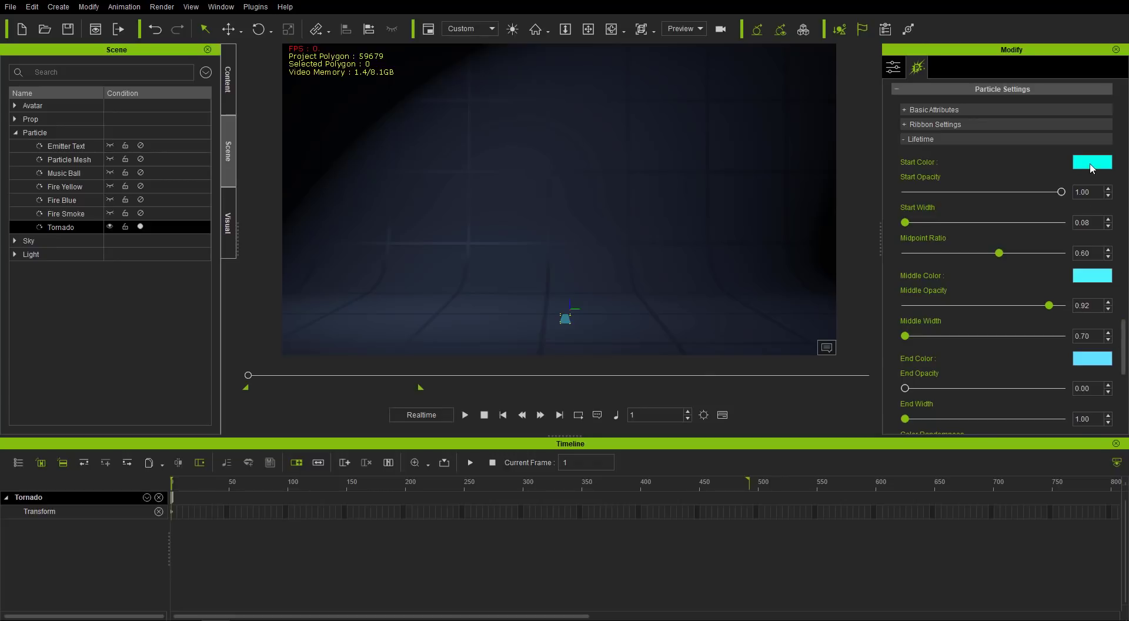
{"action": "left_click", "coordinate": [1092, 165]}
{"action": "left_click", "coordinate": [576, 208]}
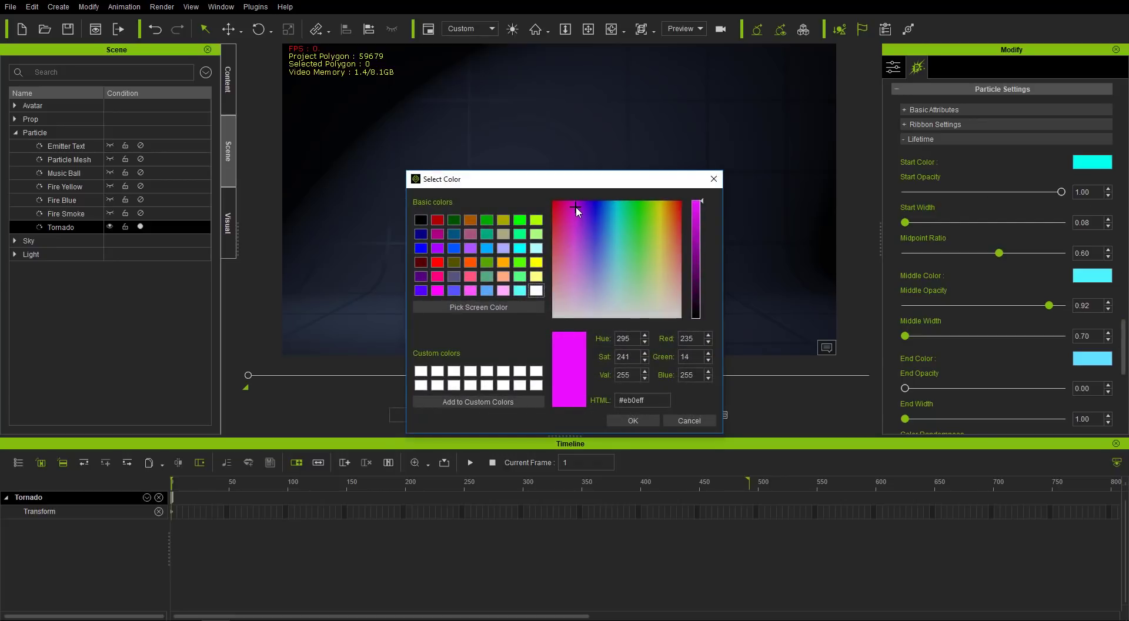
{"action": "left_click", "coordinate": [633, 420]}
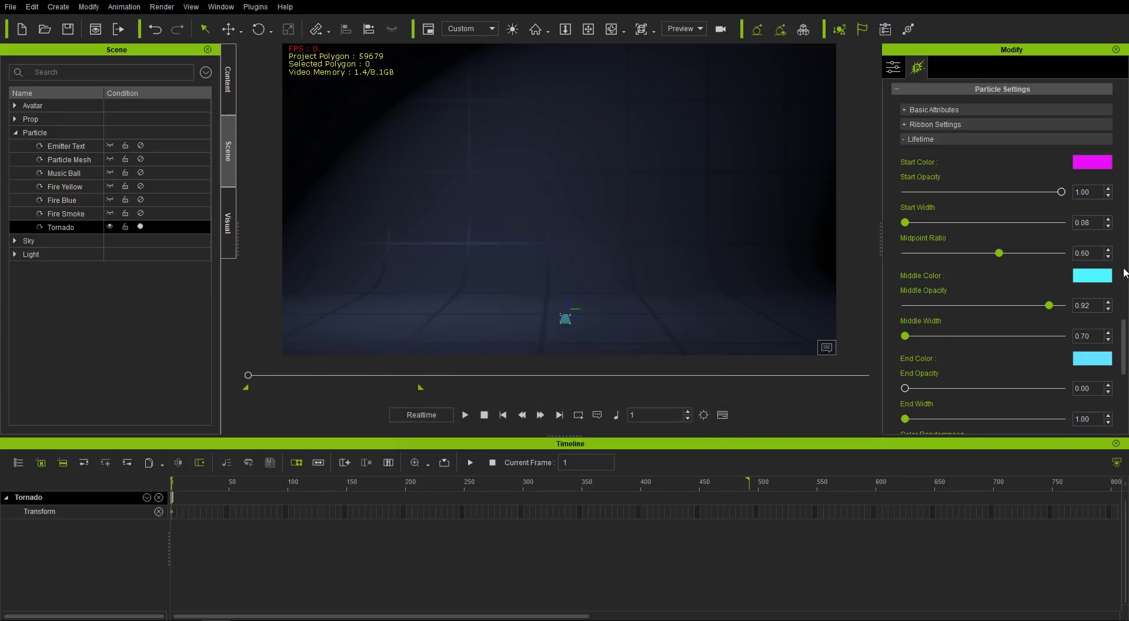
Step: Set the ribbon's Middle Color to purple (#bc5dff) and its End Color to pale lavender at frame 1
{"action": "left_click", "coordinate": [1099, 276]}
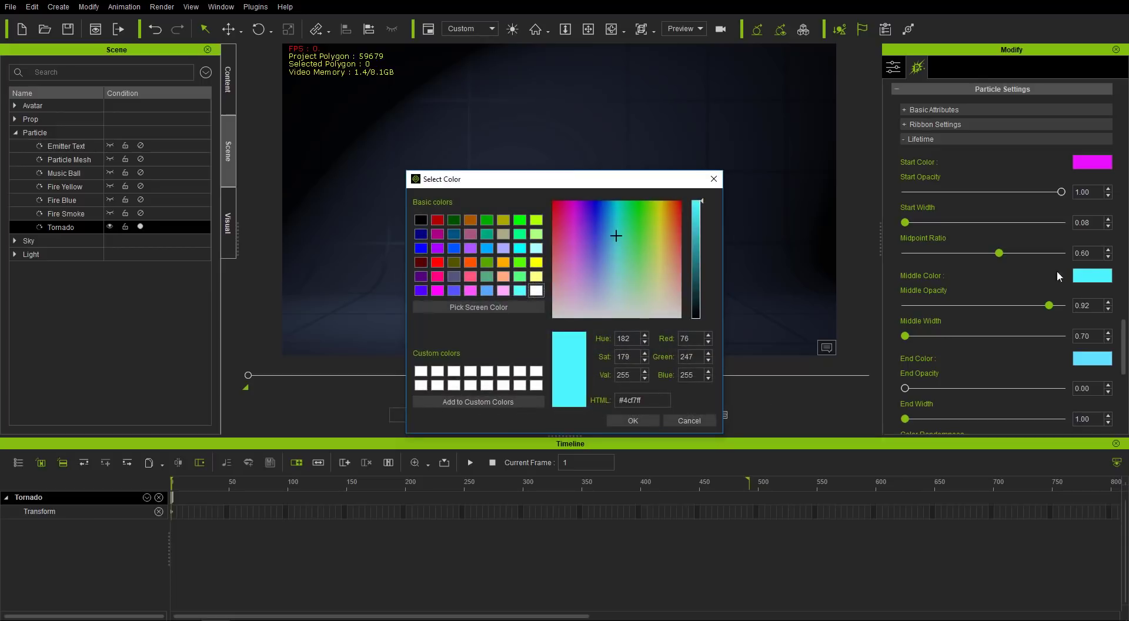
{"action": "left_click", "coordinate": [577, 233]}
{"action": "left_click_drag", "start_coordinate": [578, 233], "coordinate": [585, 251]}
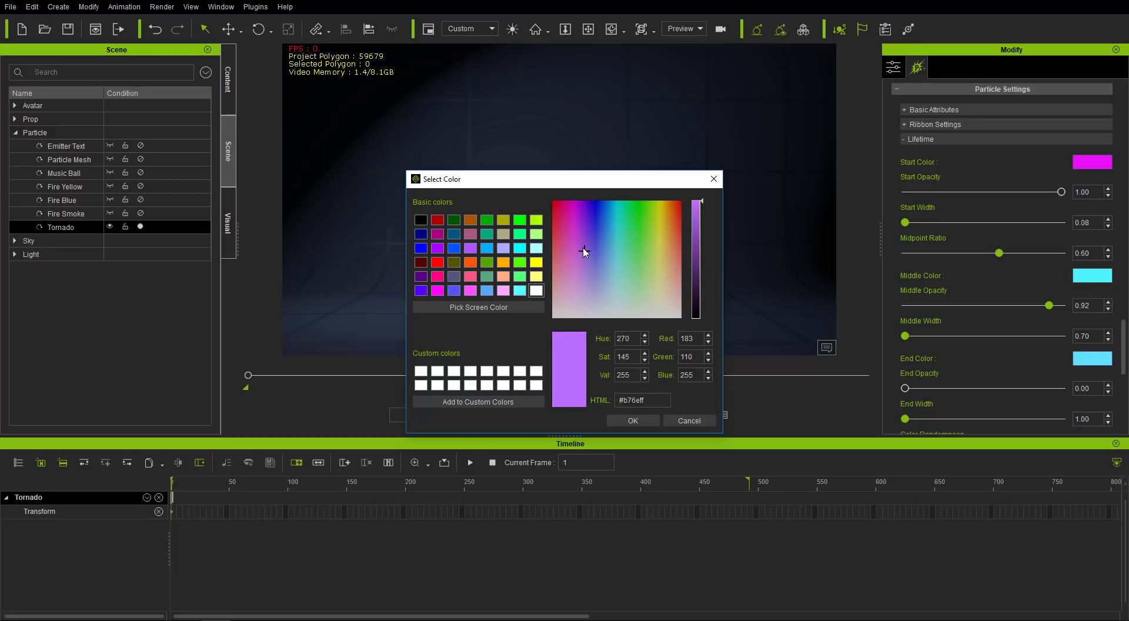
{"action": "left_click", "coordinate": [634, 418]}
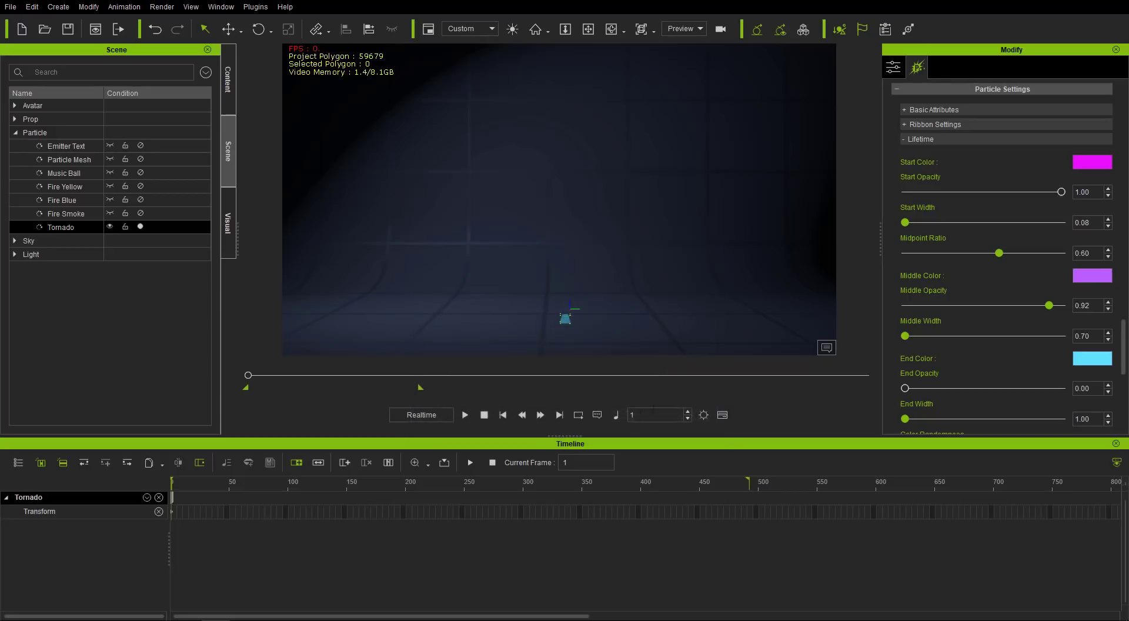
{"action": "left_click", "coordinate": [1094, 359]}
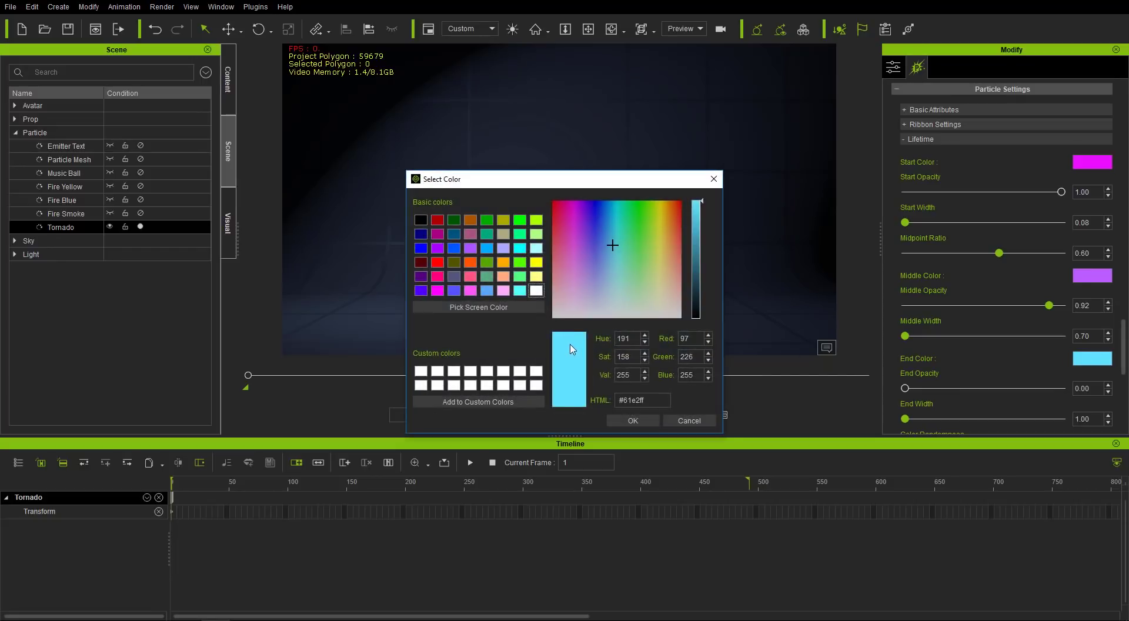
{"action": "left_click_drag", "start_coordinate": [591, 266], "coordinate": [592, 289]}
{"action": "left_click", "coordinate": [640, 418]}
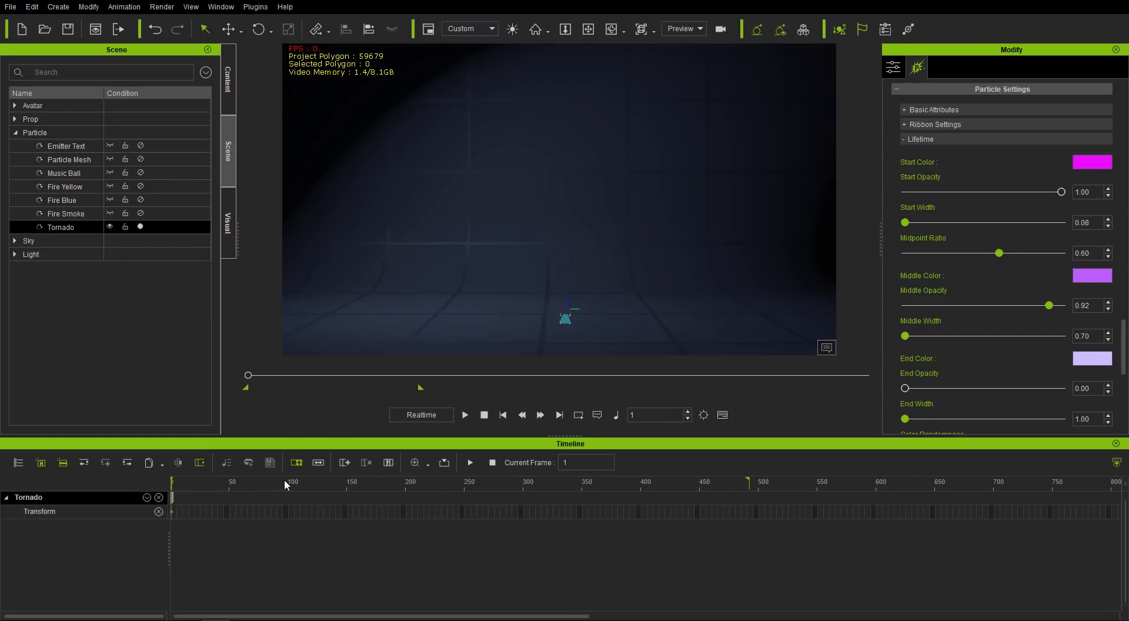
Step: Go to frame 160 and set the ribbon's Start Color to blue (#0b0bff)
{"action": "left_click_drag", "start_coordinate": [324, 481], "coordinate": [358, 486]}
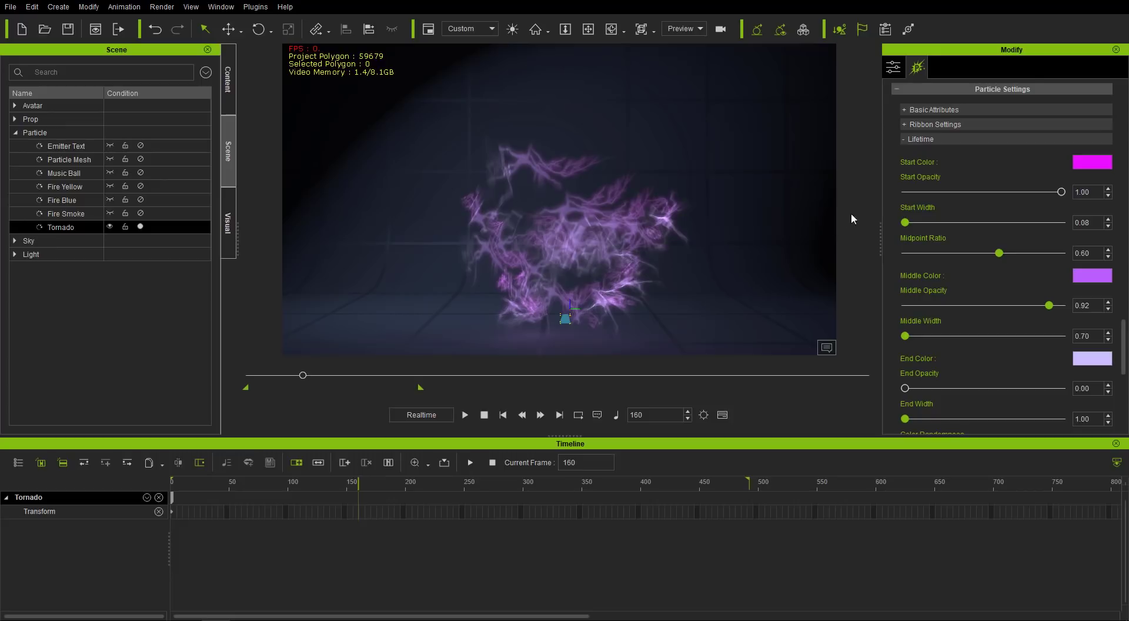
{"action": "left_click", "coordinate": [1093, 162]}
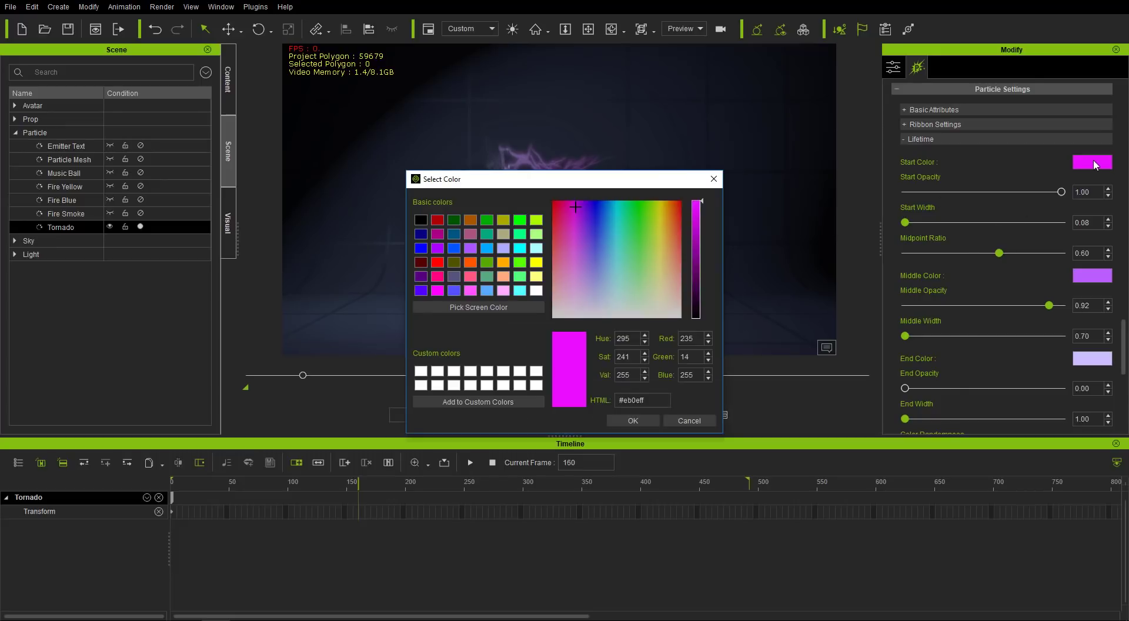
{"action": "left_click", "coordinate": [598, 207]}
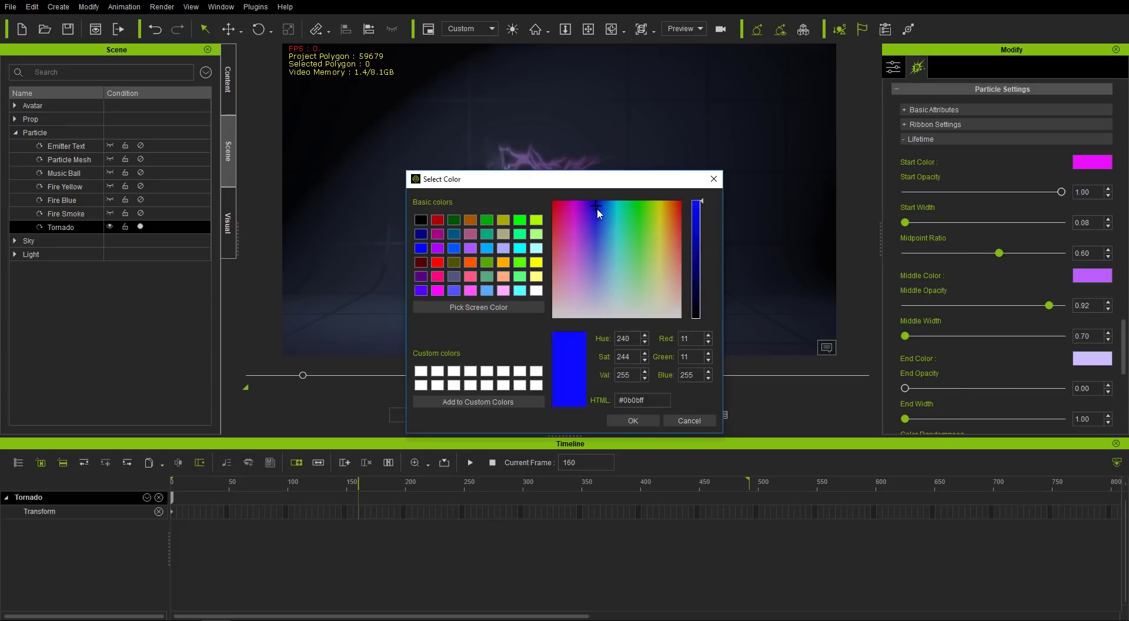
{"action": "left_click", "coordinate": [641, 420]}
Step: Set the ribbon's Middle Color to medium blue (#4c76ff) and its End Color to pale blue (#b2e4ff) at frame 160
{"action": "left_click", "coordinate": [1105, 278]}
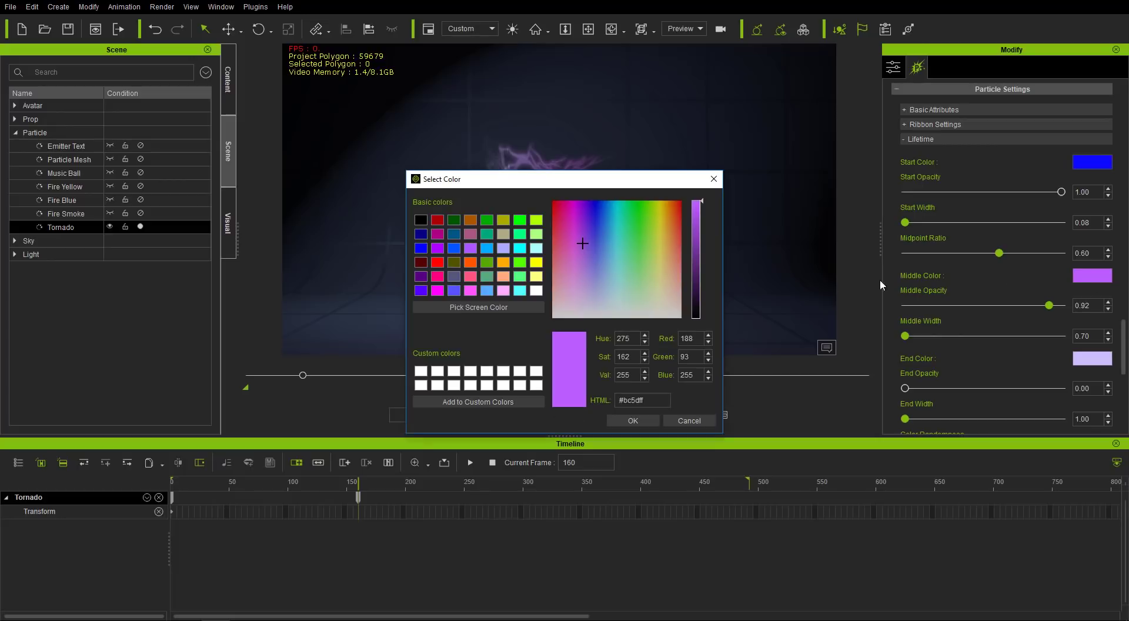
{"action": "left_click", "coordinate": [600, 235]}
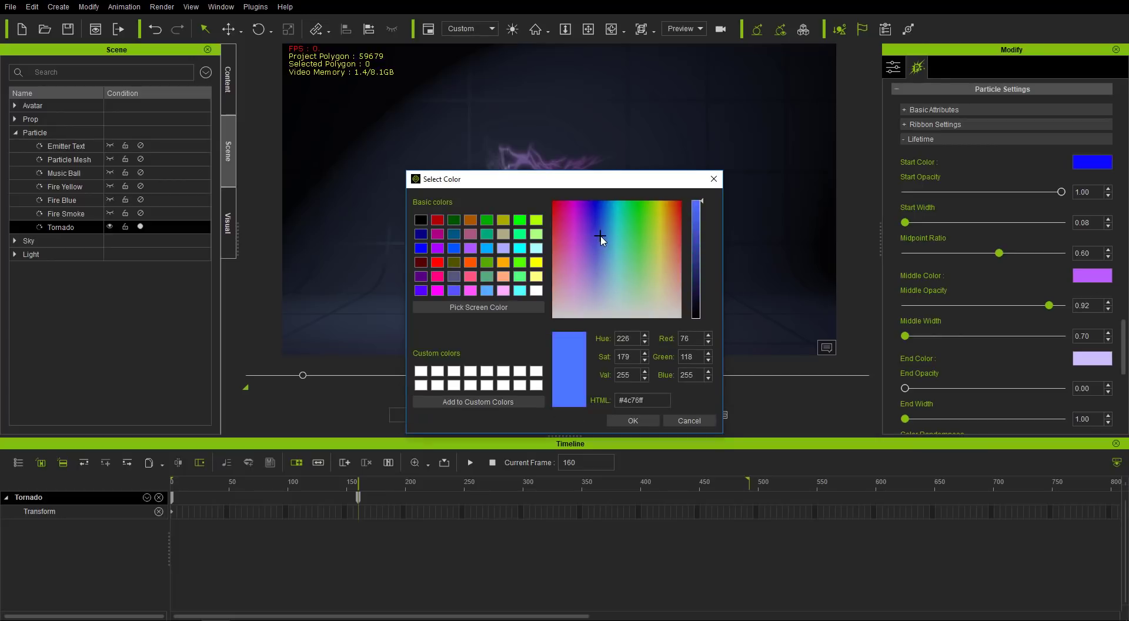
{"action": "left_click", "coordinate": [631, 420]}
{"action": "left_click", "coordinate": [1097, 359]}
{"action": "left_click_drag", "start_coordinate": [604, 266], "coordinate": [609, 283]}
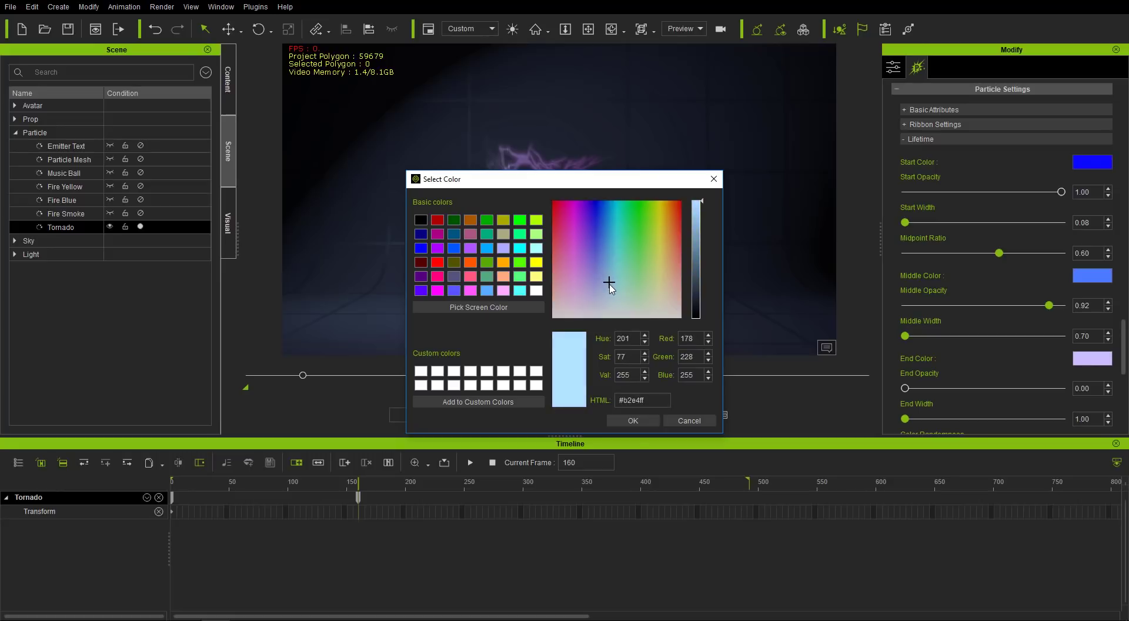
{"action": "left_click", "coordinate": [633, 419]}
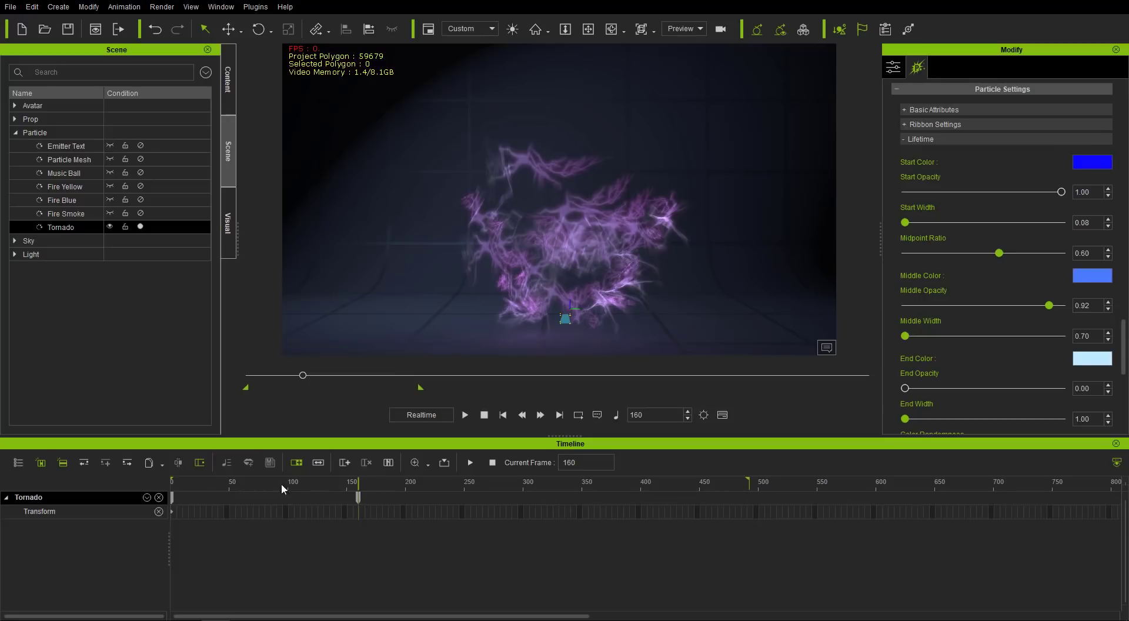
Step: Show the Tornado's Attributes track in the timeline and expand its Particle Settings subtracks
{"action": "left_click", "coordinate": [146, 498]}
{"action": "left_click", "coordinate": [150, 551]}
{"action": "left_click", "coordinate": [316, 501]}
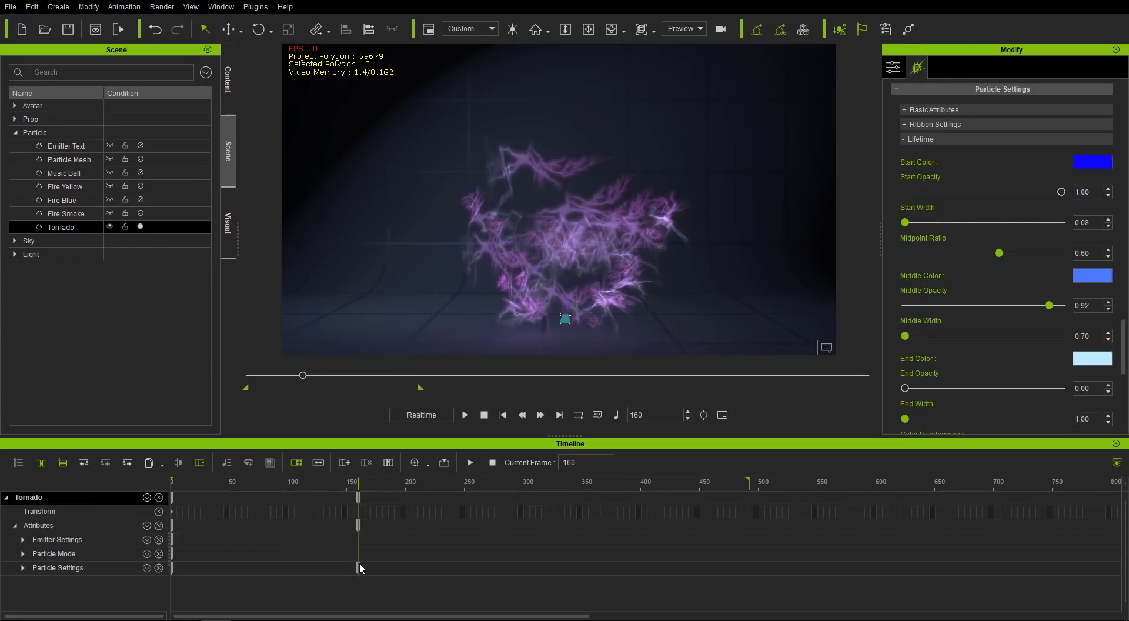
{"action": "left_click", "coordinate": [22, 568]}
{"action": "scroll", "coordinate": [102, 566], "scroll_direction": "down", "scroll_amount": 1}
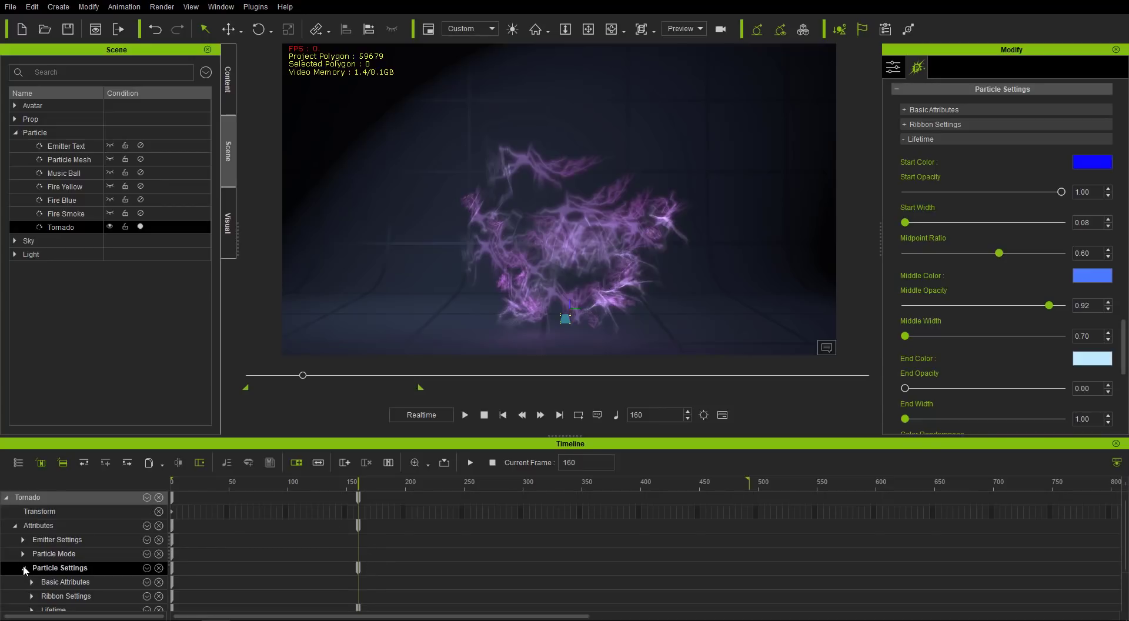
Step: Collapse the Particle Settings subtracks and shift the Attributes key at frame 160 to frame 161
{"action": "left_click", "coordinate": [24, 568]}
{"action": "mouse_move", "coordinate": [355, 525]}
{"action": "left_mouse_down"}
{"action": "mouse_move", "coordinate": [379, 526]}
{"action": "mouse_move", "coordinate": [359, 526]}
{"action": "left_mouse_up"}
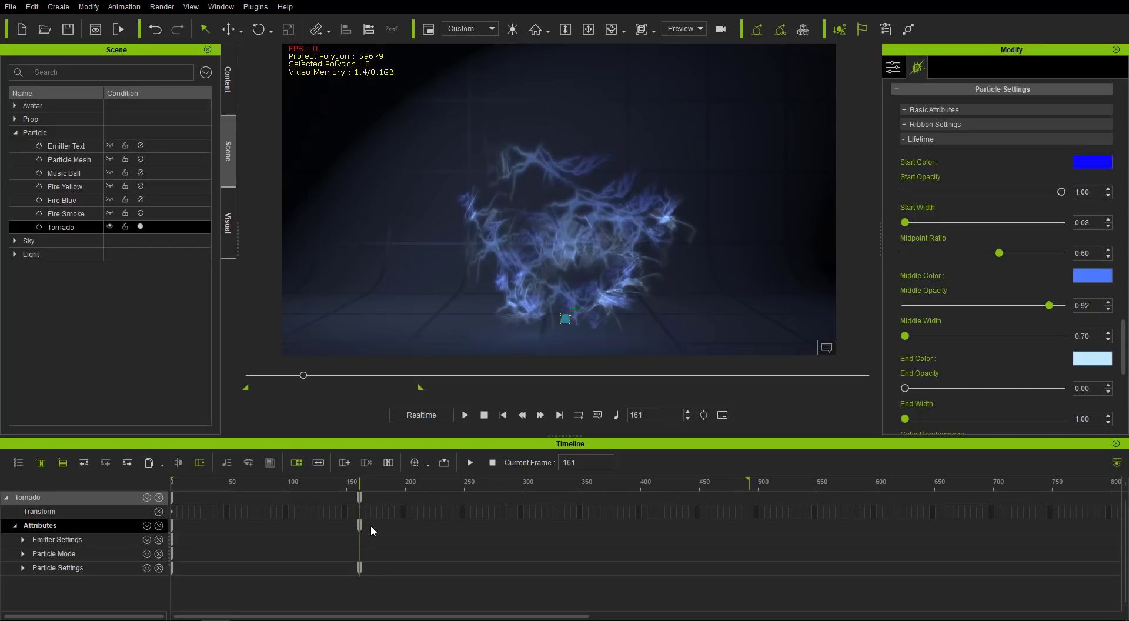
Step: Go to frame 378 and set the ribbon's Start Color to yellow (#ffeb0c)
{"action": "left_click_drag", "start_coordinate": [434, 478], "coordinate": [615, 483]}
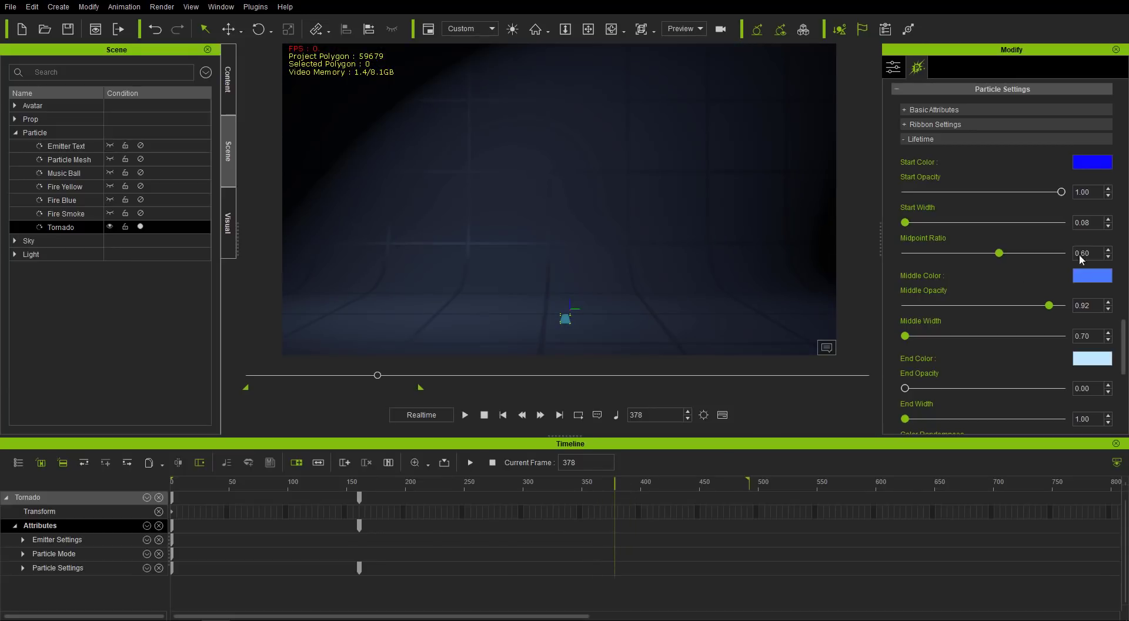
{"action": "left_click", "coordinate": [1092, 163]}
{"action": "left_click_drag", "start_coordinate": [669, 241], "coordinate": [662, 210]}
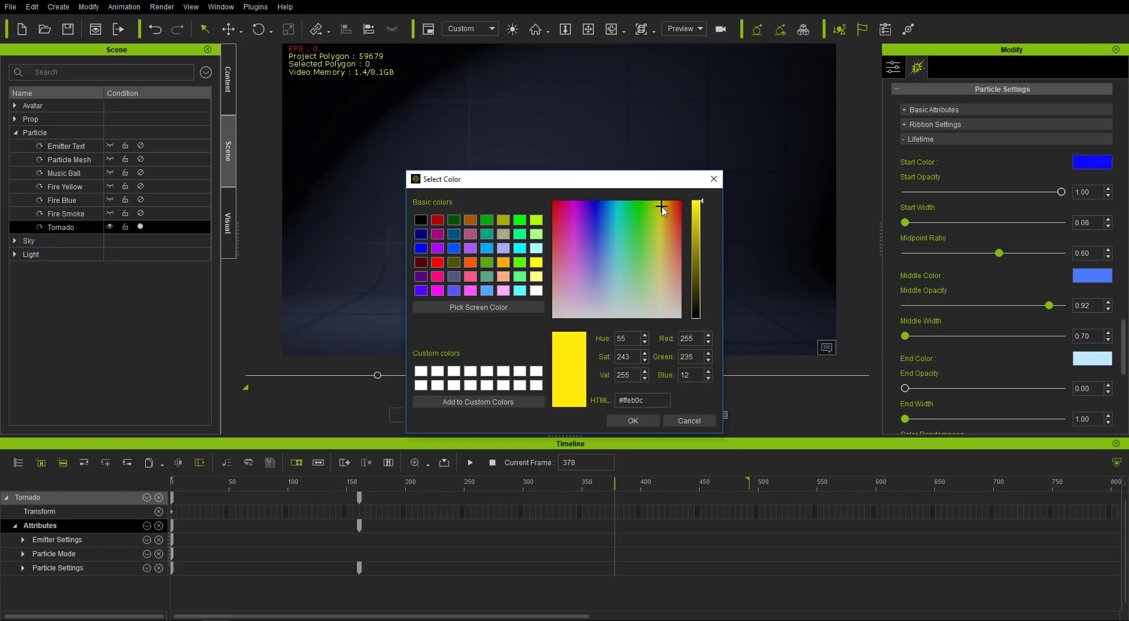
{"action": "left_click", "coordinate": [641, 421]}
Step: Set the ribbon's Middle Color to light green (#63ff60) and its End Color to pale green at frame 378
{"action": "left_click", "coordinate": [1088, 276]}
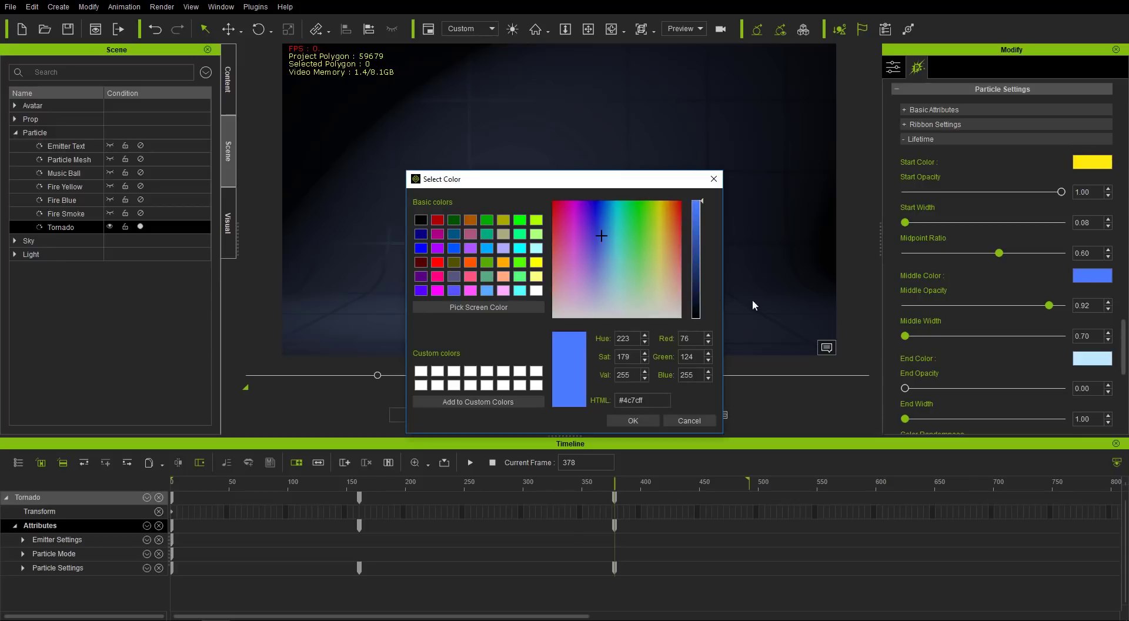
{"action": "left_click_drag", "start_coordinate": [660, 234], "coordinate": [638, 245]}
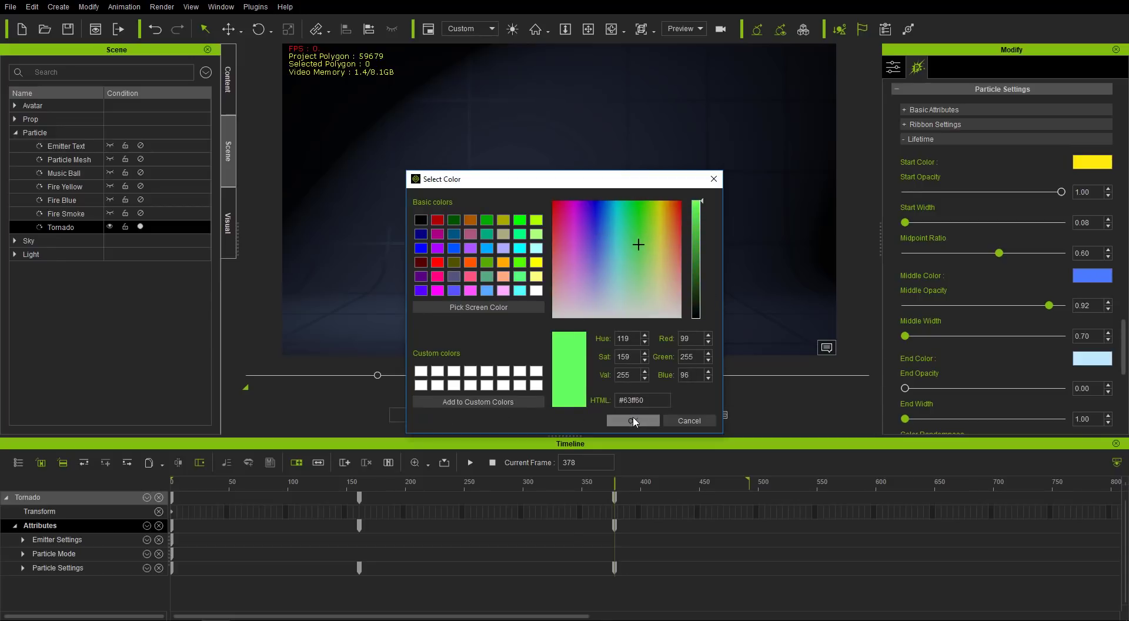
{"action": "left_click", "coordinate": [632, 420]}
{"action": "left_click", "coordinate": [1091, 359]}
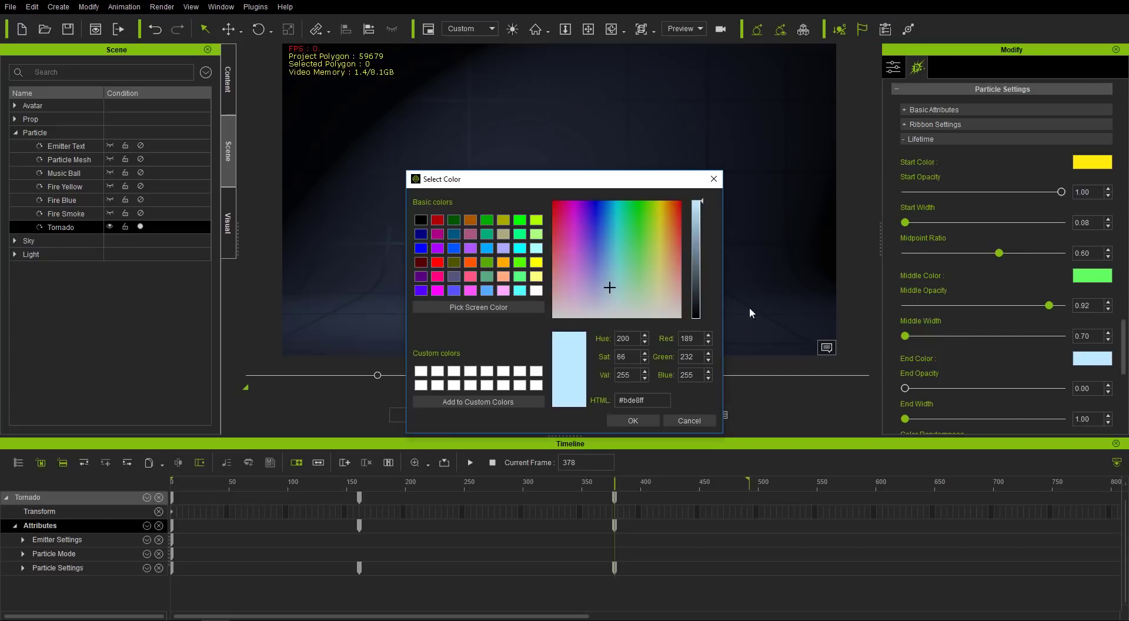
{"action": "left_click", "coordinate": [642, 286]}
{"action": "left_click_drag", "start_coordinate": [643, 288], "coordinate": [644, 300]}
{"action": "left_click", "coordinate": [632, 420]}
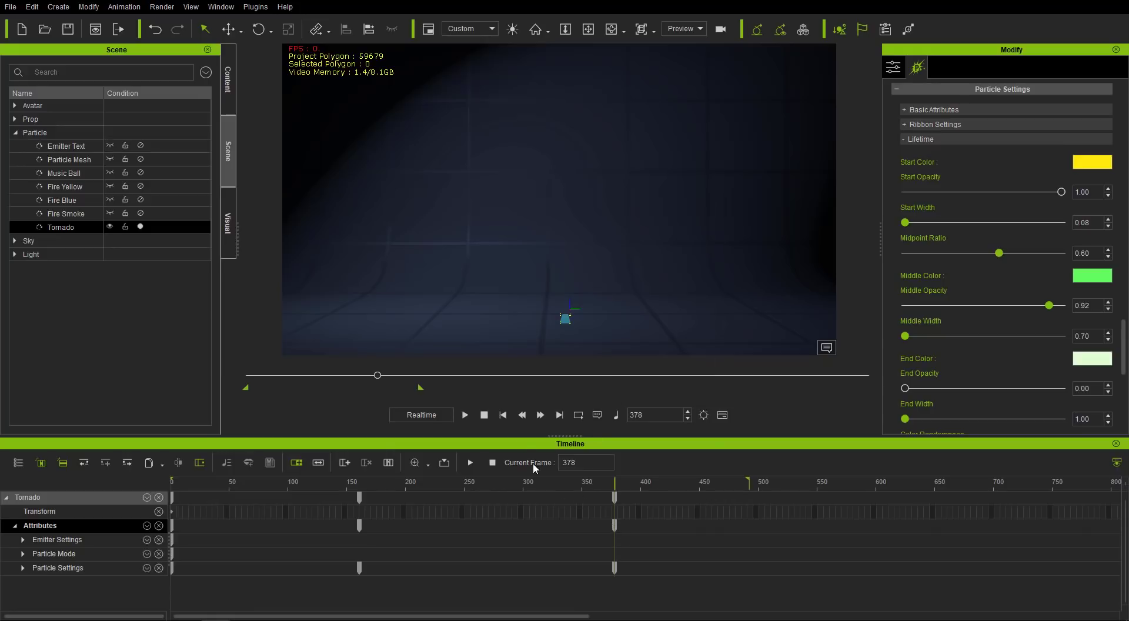
Step: Play the Tornado animation from the first frame to review the color changes, and stop playback
{"action": "left_click", "coordinate": [503, 415]}
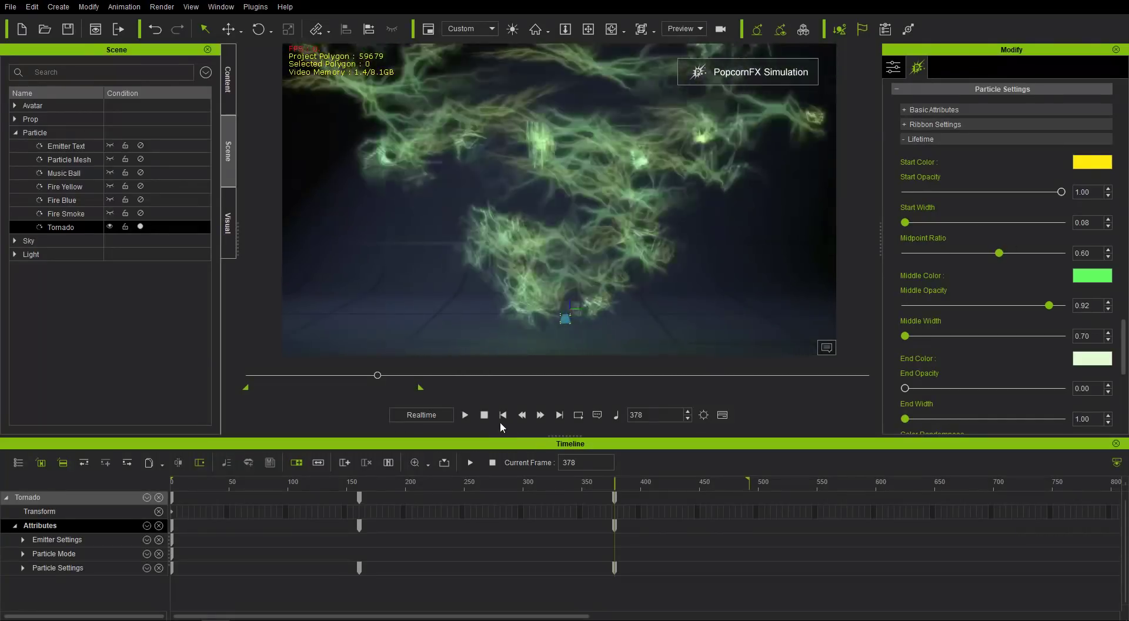
{"action": "left_click", "coordinate": [482, 416]}
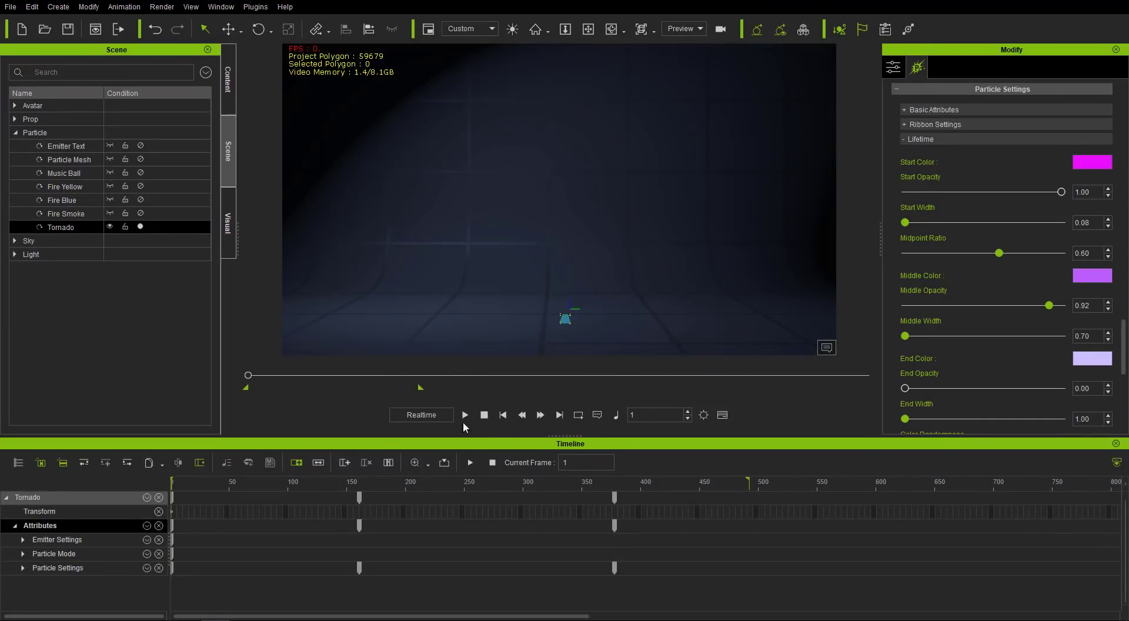
{"action": "left_click", "coordinate": [465, 415]}
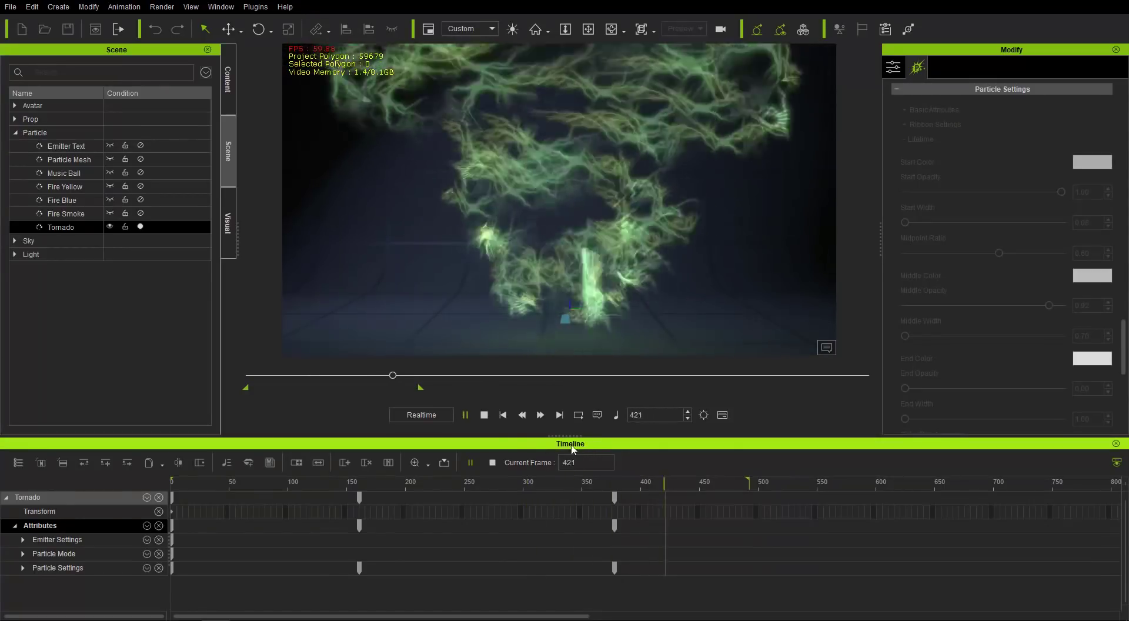
{"action": "left_click", "coordinate": [484, 415]}
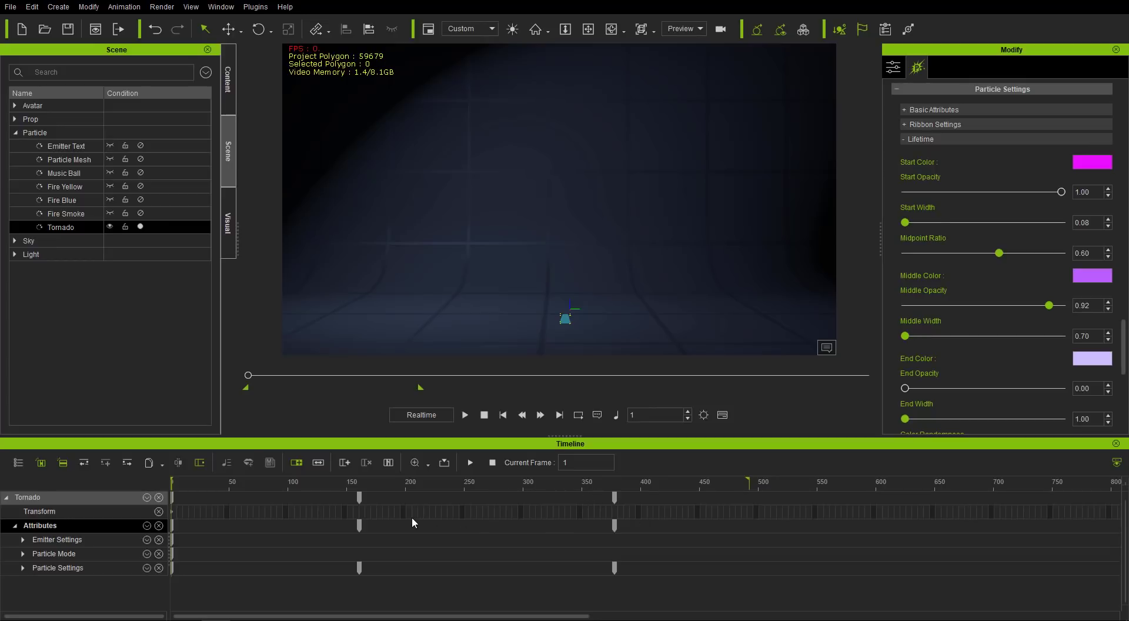
Step: At frame 153, move the Tornado emitter to the left side of the scene and tilt it slightly
{"action": "mouse_move", "coordinate": [314, 480]}
{"action": "left_mouse_down"}
{"action": "mouse_move", "coordinate": [298, 484]}
{"action": "mouse_move", "coordinate": [348, 485]}
{"action": "mouse_move", "coordinate": [296, 485]}
{"action": "left_mouse_up"}
{"action": "left_click_drag", "start_coordinate": [207, 491], "coordinate": [149, 492]}
{"action": "left_click_drag", "start_coordinate": [299, 480], "coordinate": [350, 480]}
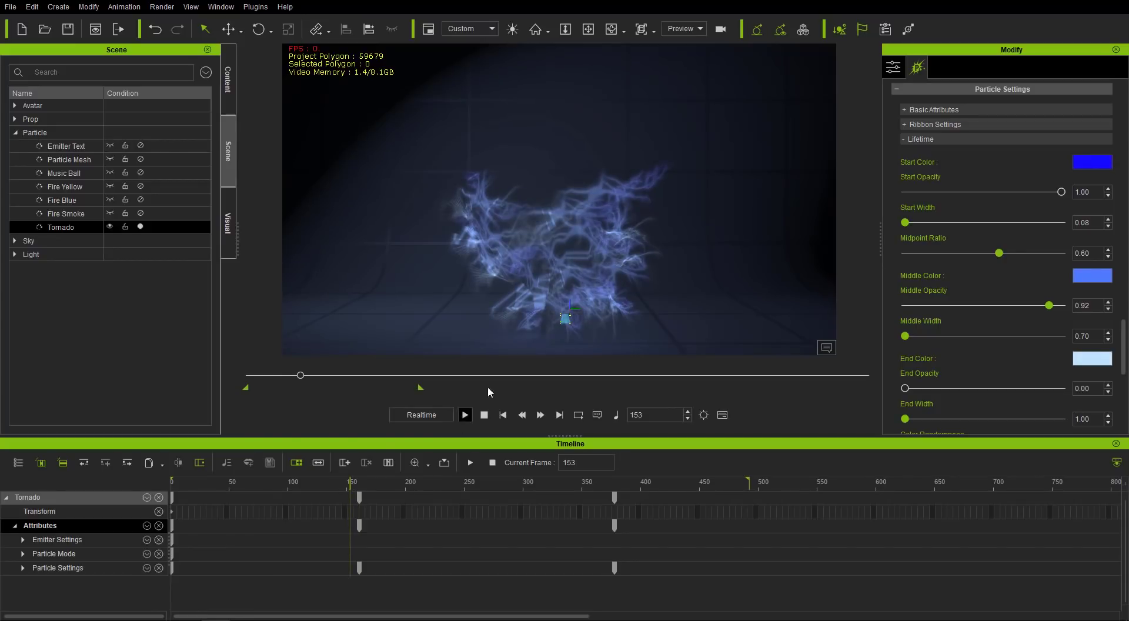
{"action": "key", "text": "w"}
{"action": "left_click_drag", "start_coordinate": [627, 323], "coordinate": [422, 335]}
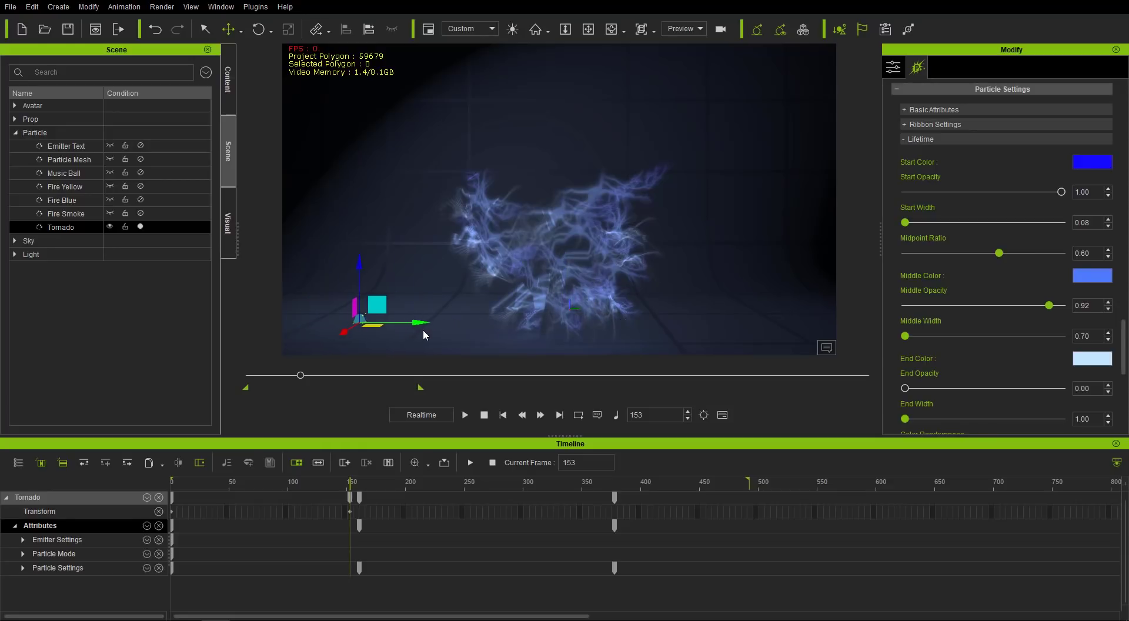
{"action": "key", "text": "e"}
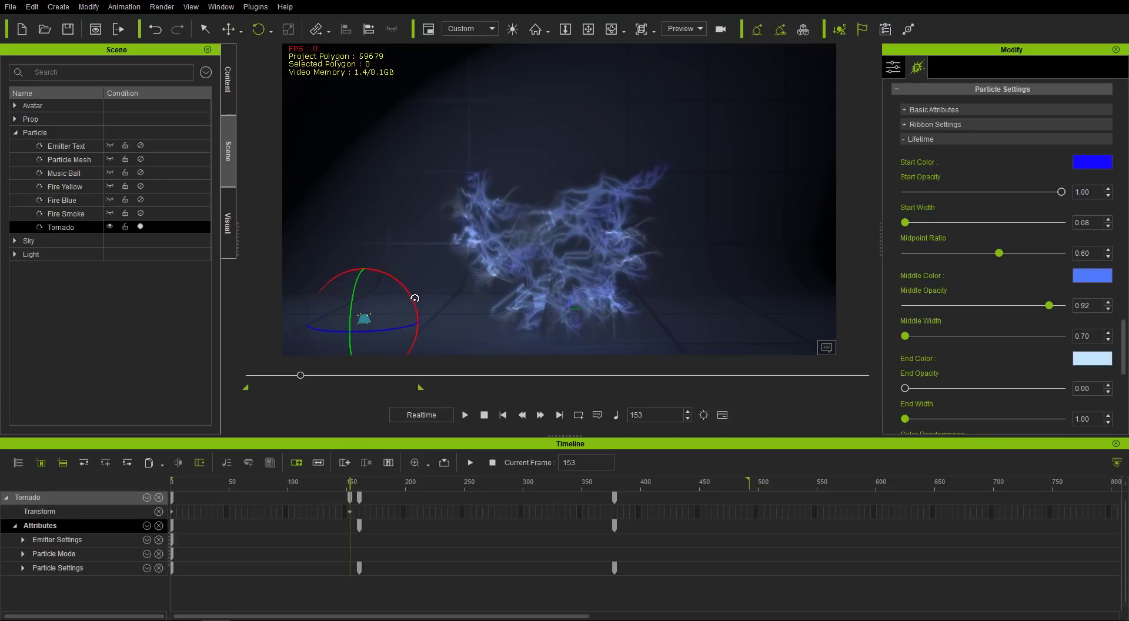
{"action": "left_click_drag", "start_coordinate": [413, 297], "coordinate": [409, 287]}
Step: At frame 288, move the Tornado emitter back near the middle of the scene
{"action": "left_click_drag", "start_coordinate": [376, 481], "coordinate": [510, 481]}
{"action": "key", "text": "w"}
{"action": "left_click_drag", "start_coordinate": [423, 323], "coordinate": [593, 306]}
{"action": "key", "text": "e"}
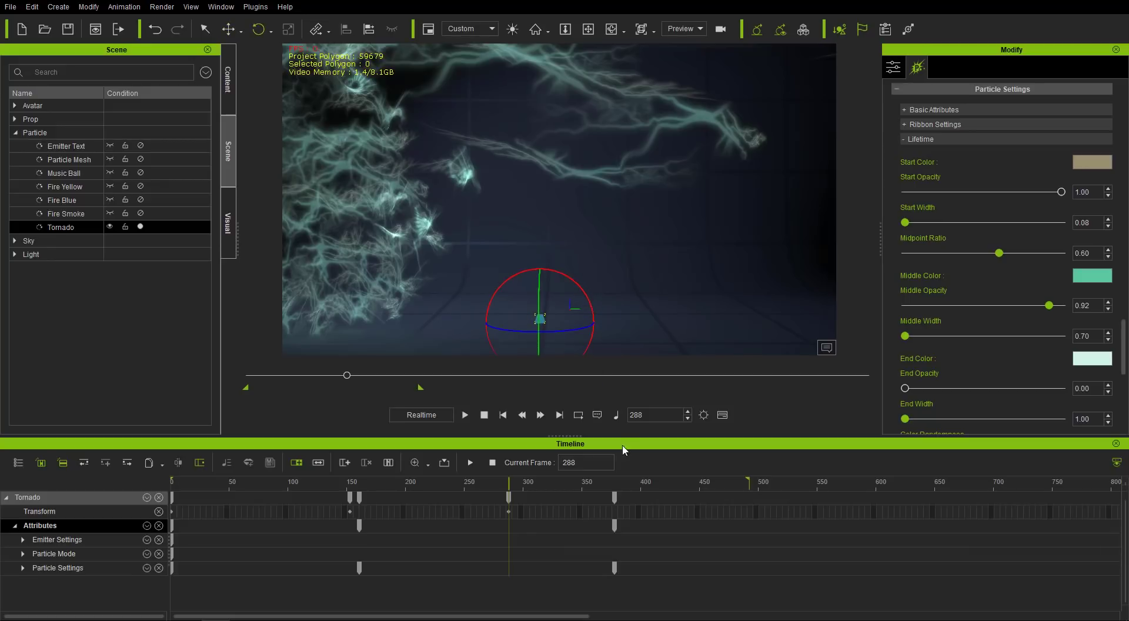
Step: At frame 487, move the Tornado to the right side of the scene, Y about 395, and tilt it about -44° on X
{"action": "left_click_drag", "start_coordinate": [625, 481], "coordinate": [744, 483]}
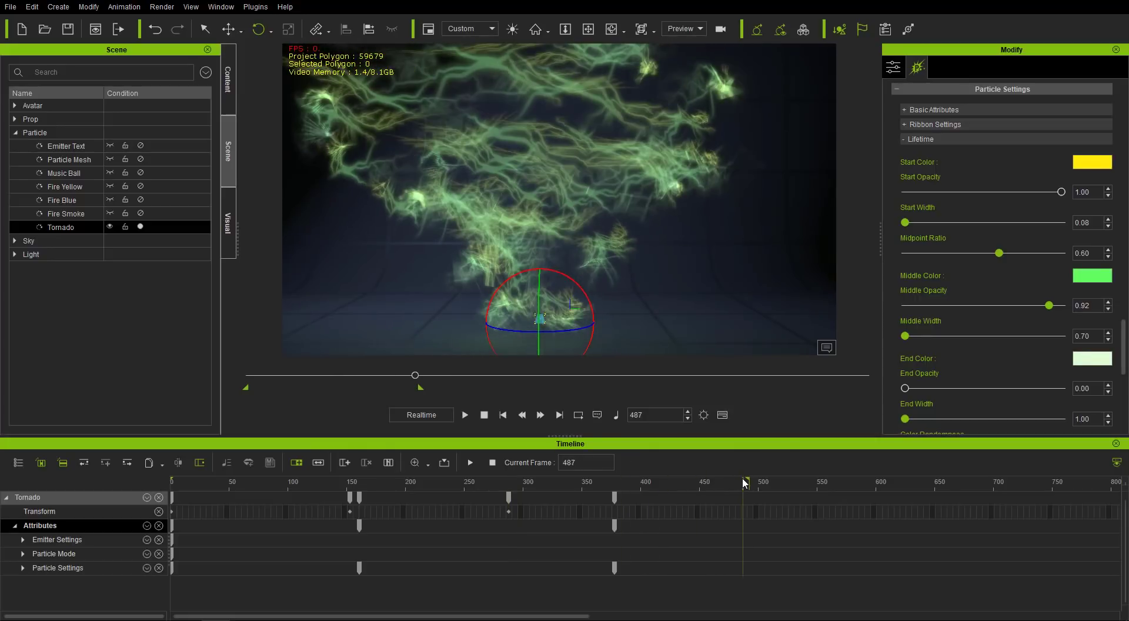
{"action": "key", "text": "w"}
{"action": "left_click_drag", "start_coordinate": [622, 323], "coordinate": [797, 321]}
{"action": "key", "text": "e"}
{"action": "left_click_drag", "start_coordinate": [779, 281], "coordinate": [794, 297]}
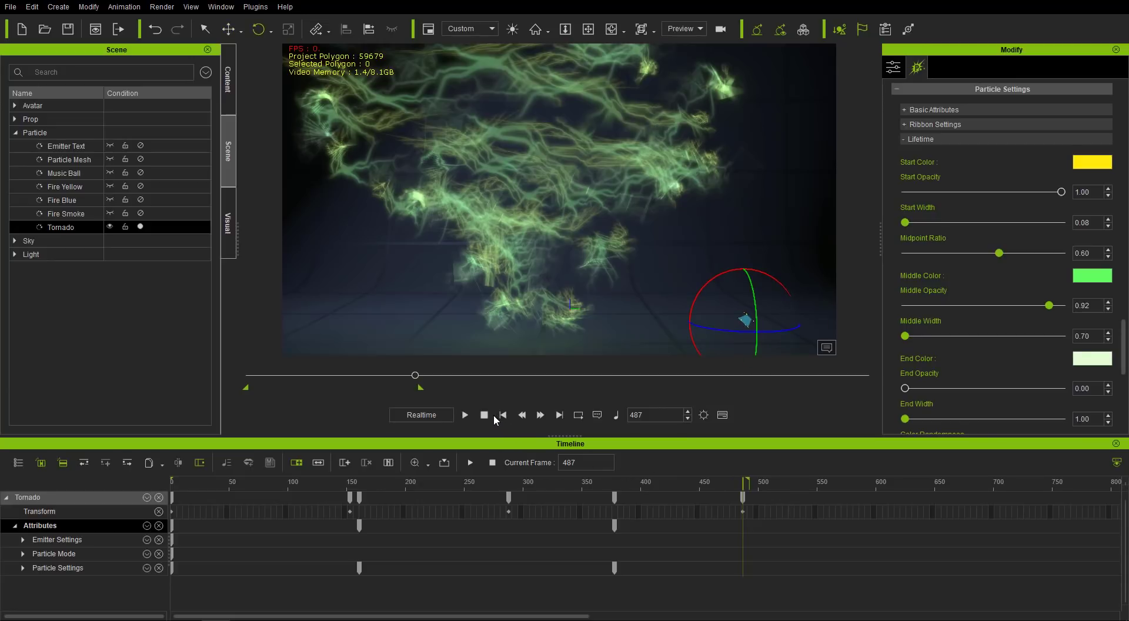
Step: Play the animation to preview the Tornado's movement across the scene, and return to the first frame
{"action": "left_click", "coordinate": [465, 415]}
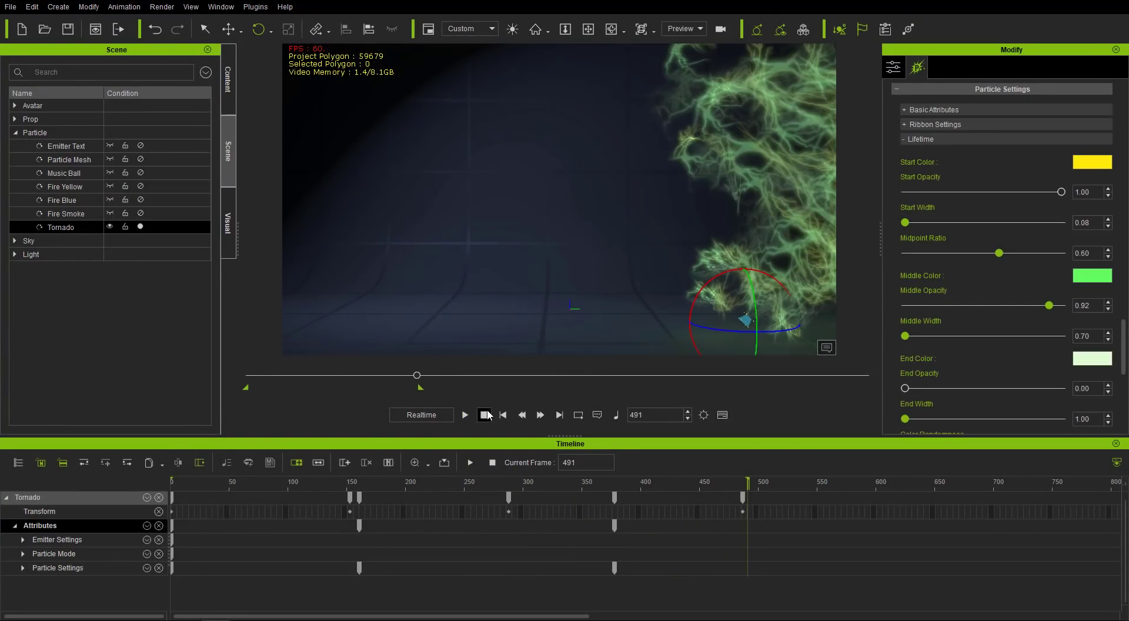
{"action": "left_click", "coordinate": [485, 415]}
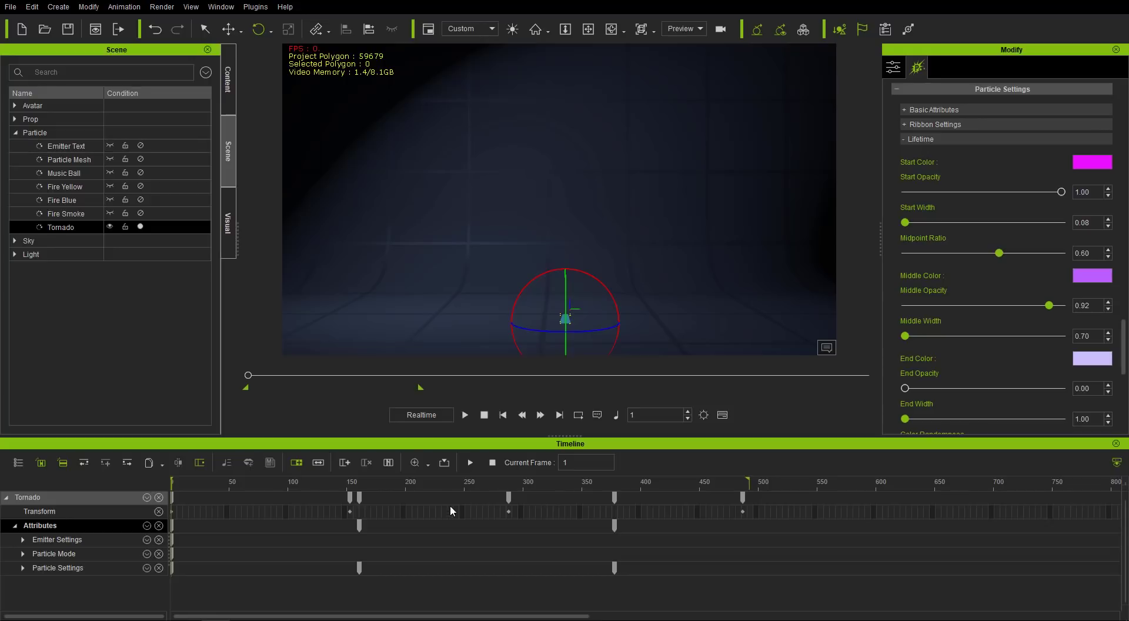
Step: Save the Tornado to the custom Particle library as a new item named Custom Cool Tornado, without replacing the existing one
{"action": "left_click", "coordinate": [228, 82]}
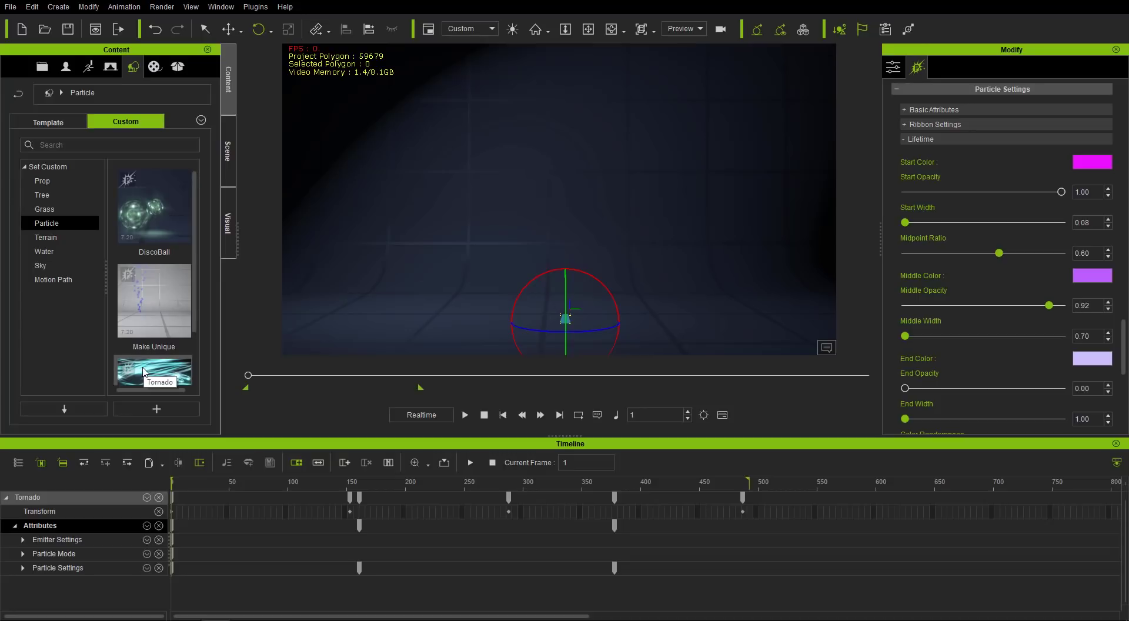
{"action": "left_click", "coordinate": [162, 409]}
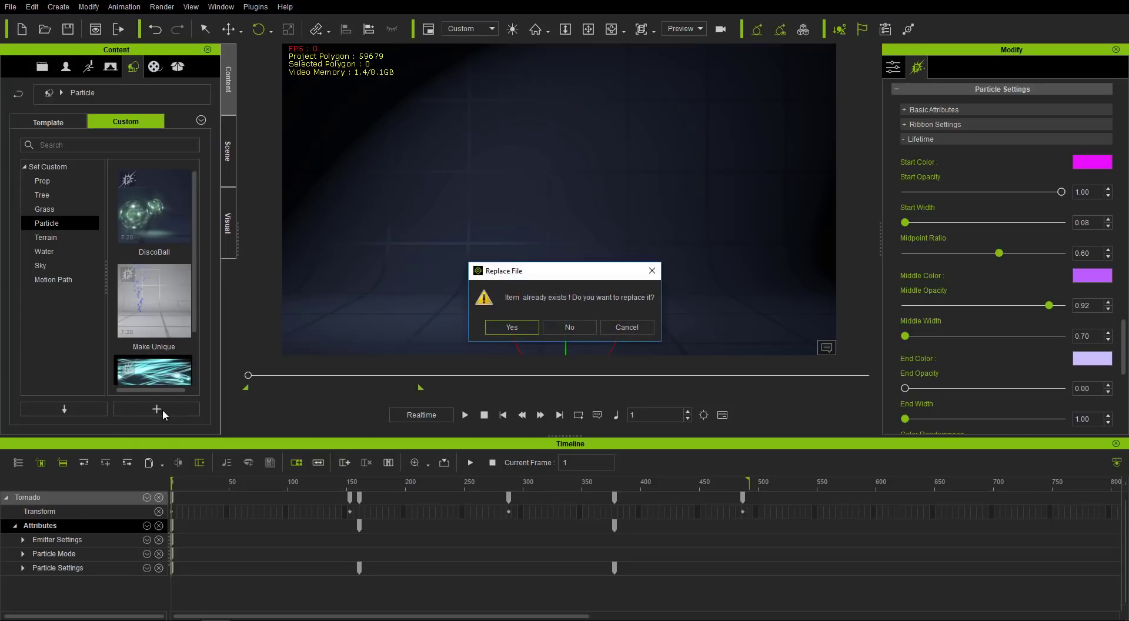
{"action": "left_click", "coordinate": [573, 325]}
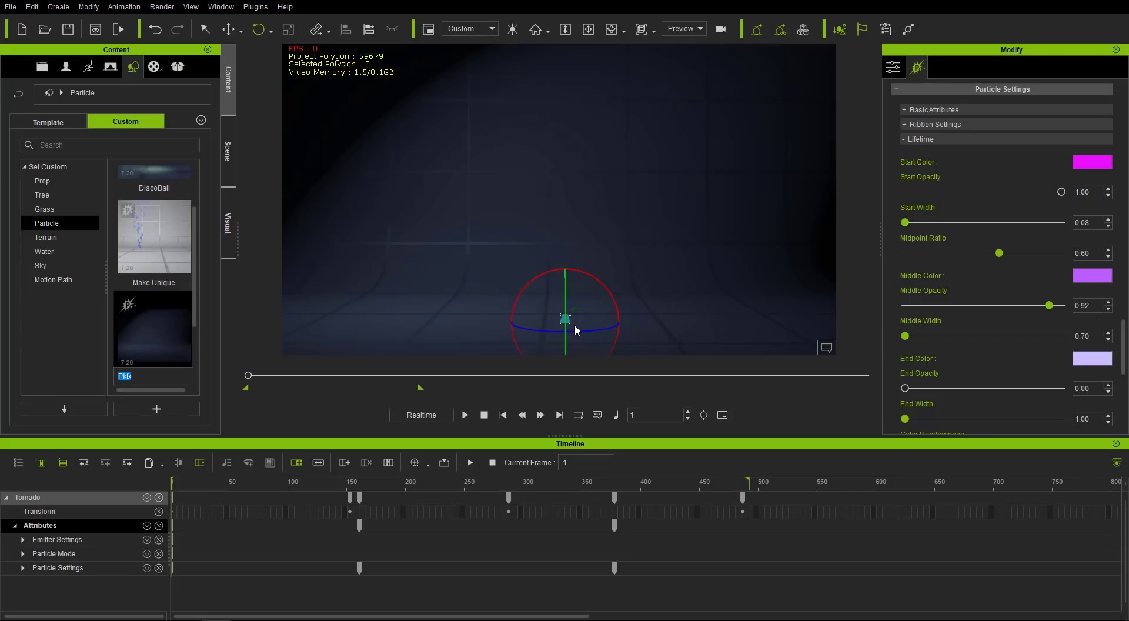
{"action": "type", "text": "CUstom Cool Tornado"}
{"action": "key", "text": "Return"}
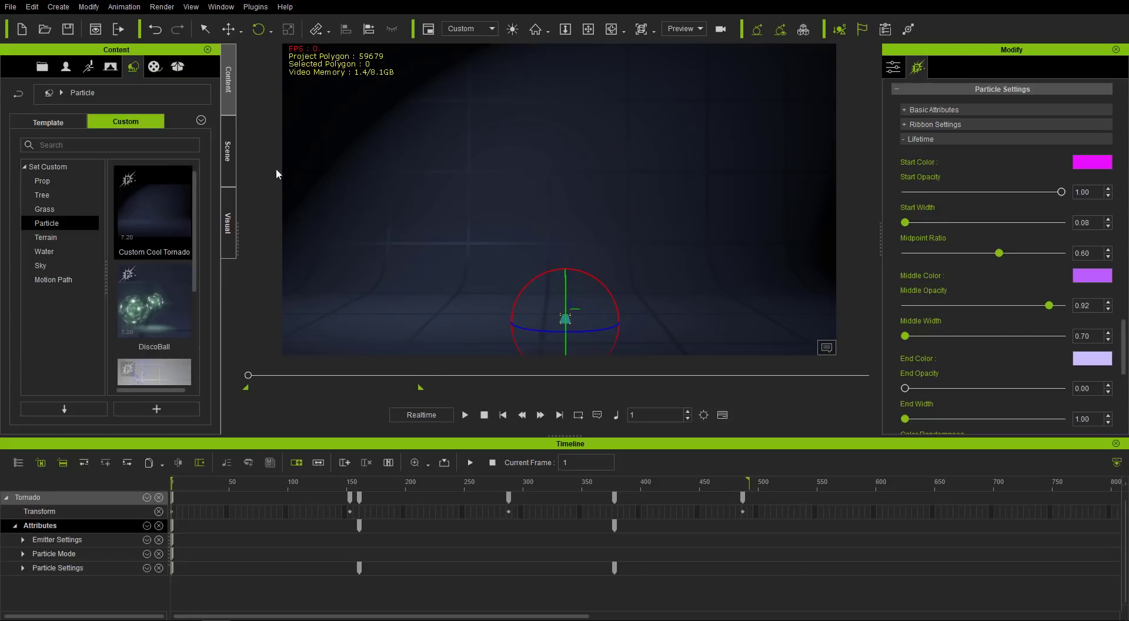
Step: Delete the original Tornado particle from the scene
{"action": "left_click", "coordinate": [228, 154]}
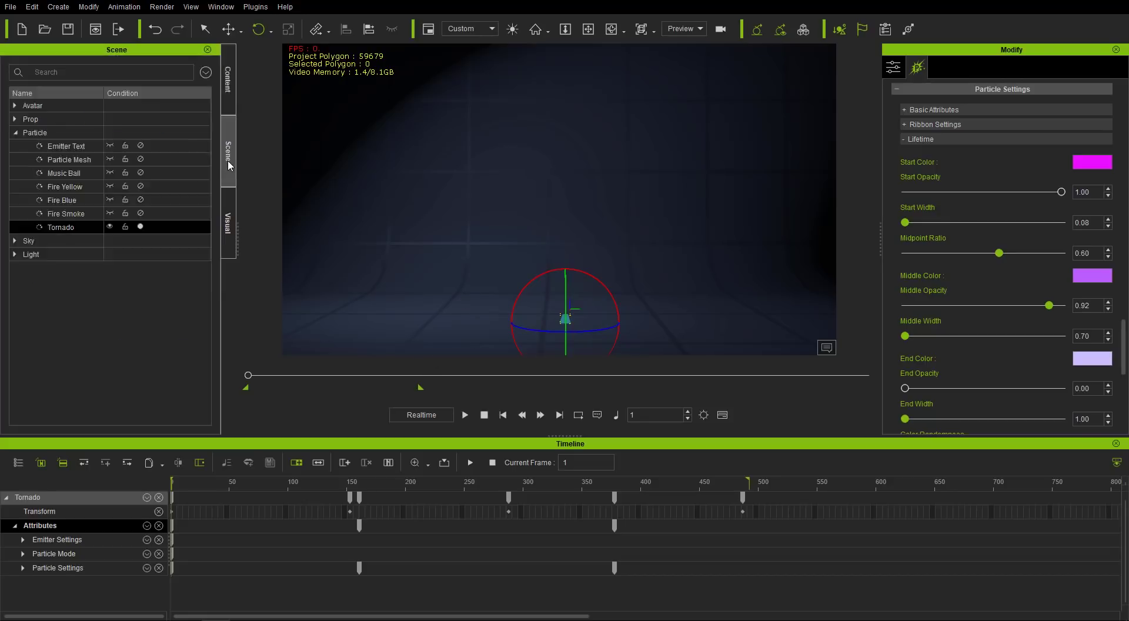
{"action": "left_click", "coordinate": [76, 223]}
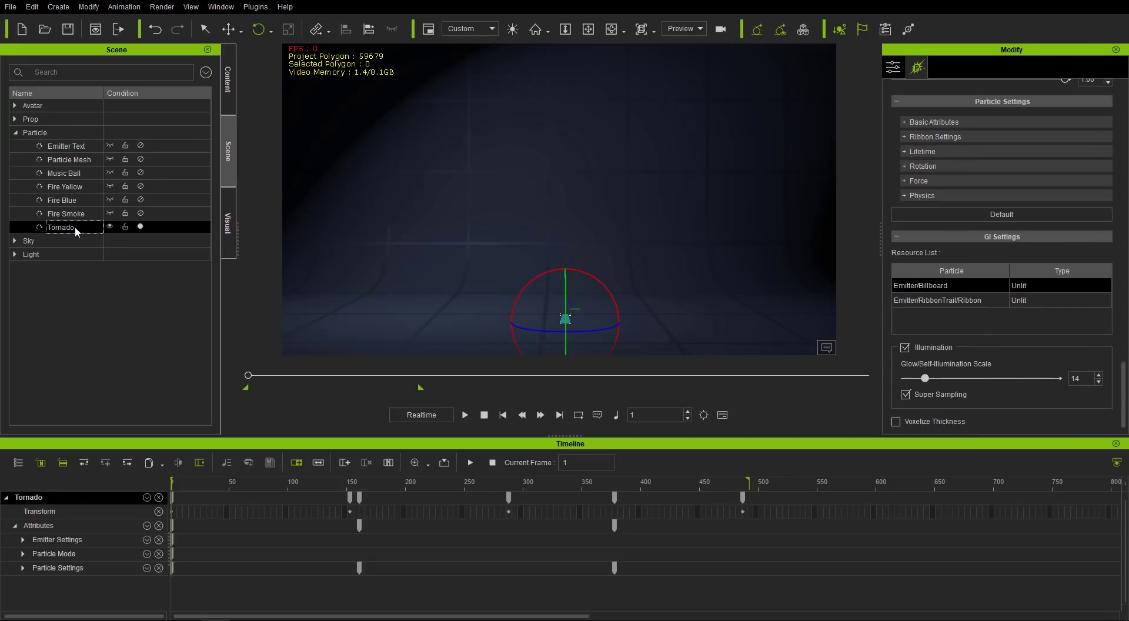
{"action": "key", "text": "Delete"}
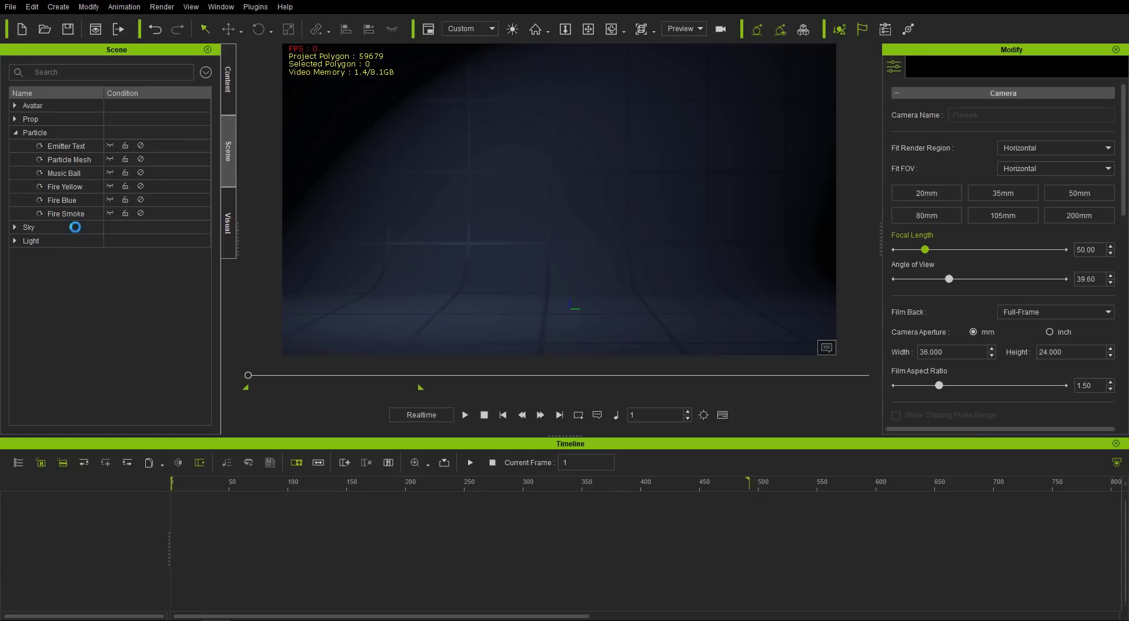
Step: Load Custom Cool Tornado from the custom Particle library into the scene and show its Attributes track in the timeline
{"action": "left_click", "coordinate": [228, 82]}
{"action": "double_click", "coordinate": [158, 220]}
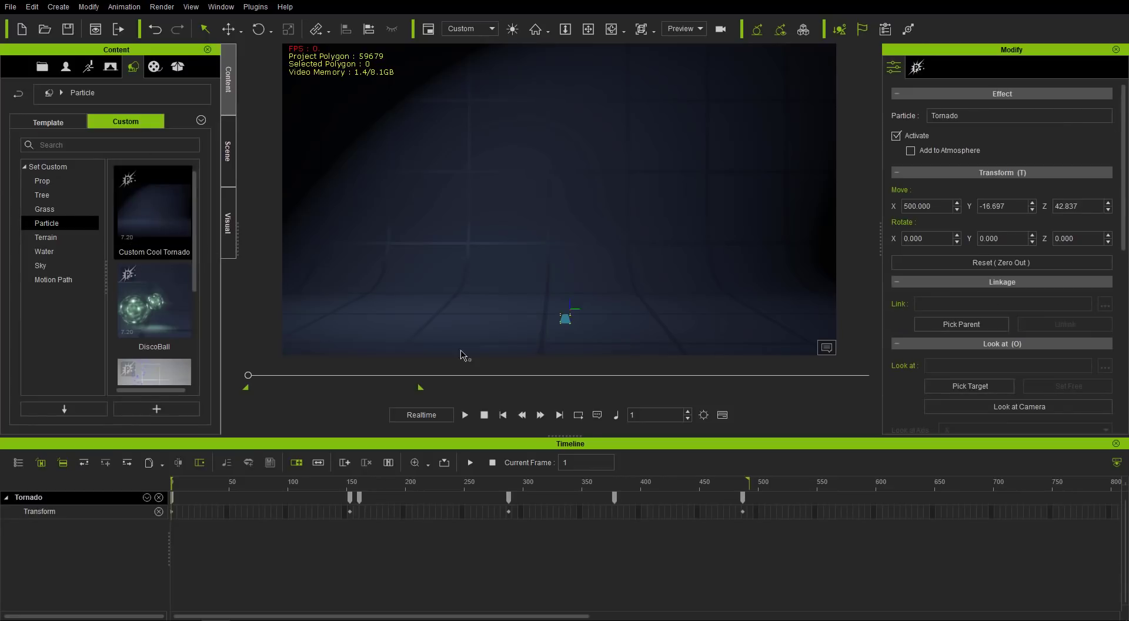
{"action": "left_click", "coordinate": [147, 498]}
{"action": "left_click", "coordinate": [155, 554]}
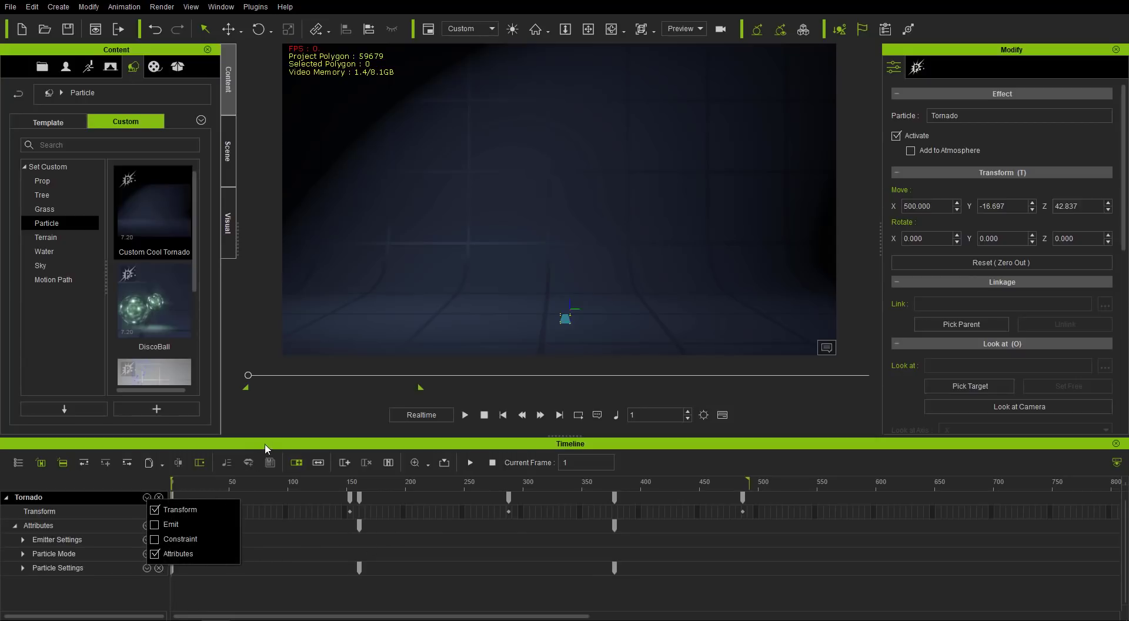
Step: Play the reloaded Custom Cool Tornado to check its saved animation, and return to the first frame
{"action": "left_click", "coordinate": [465, 414]}
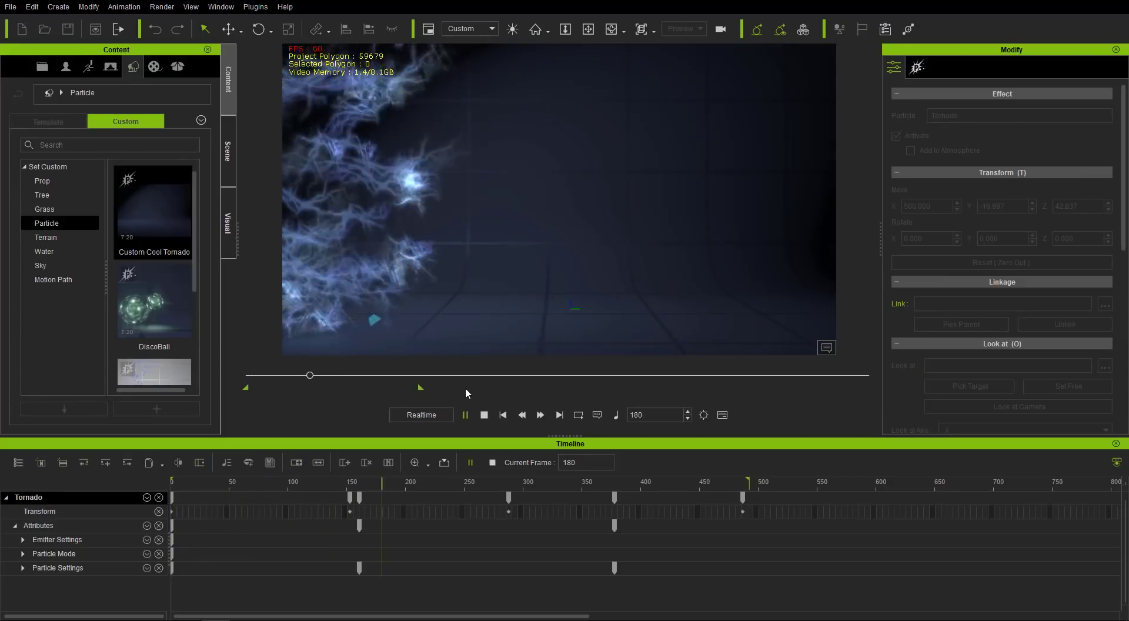
{"action": "left_click", "coordinate": [483, 414]}
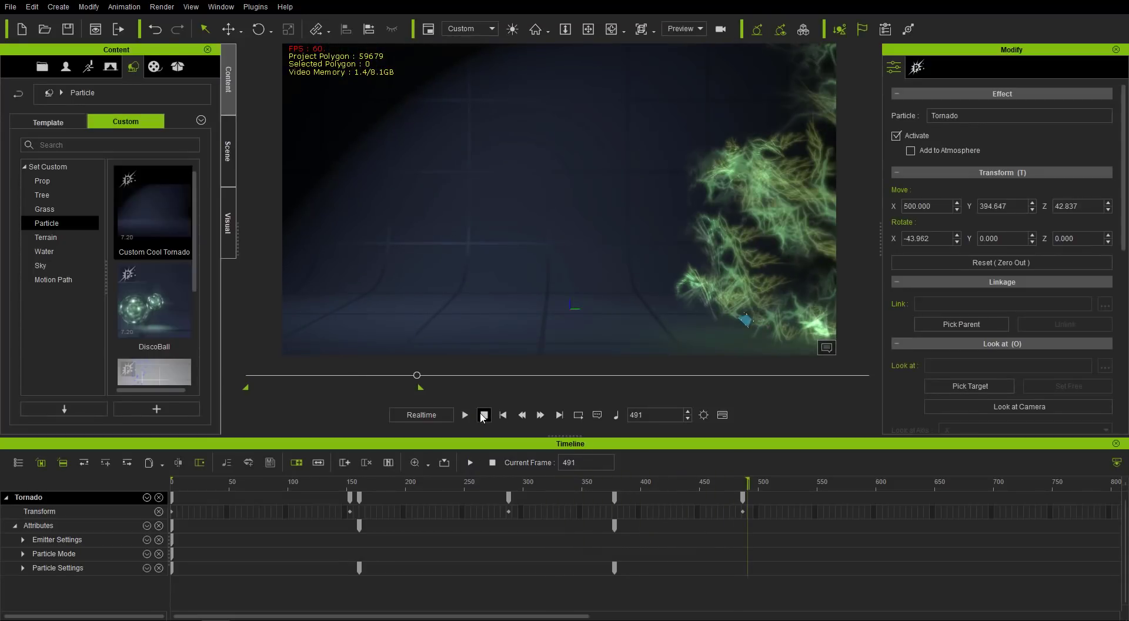
{"action": "left_click", "coordinate": [484, 415]}
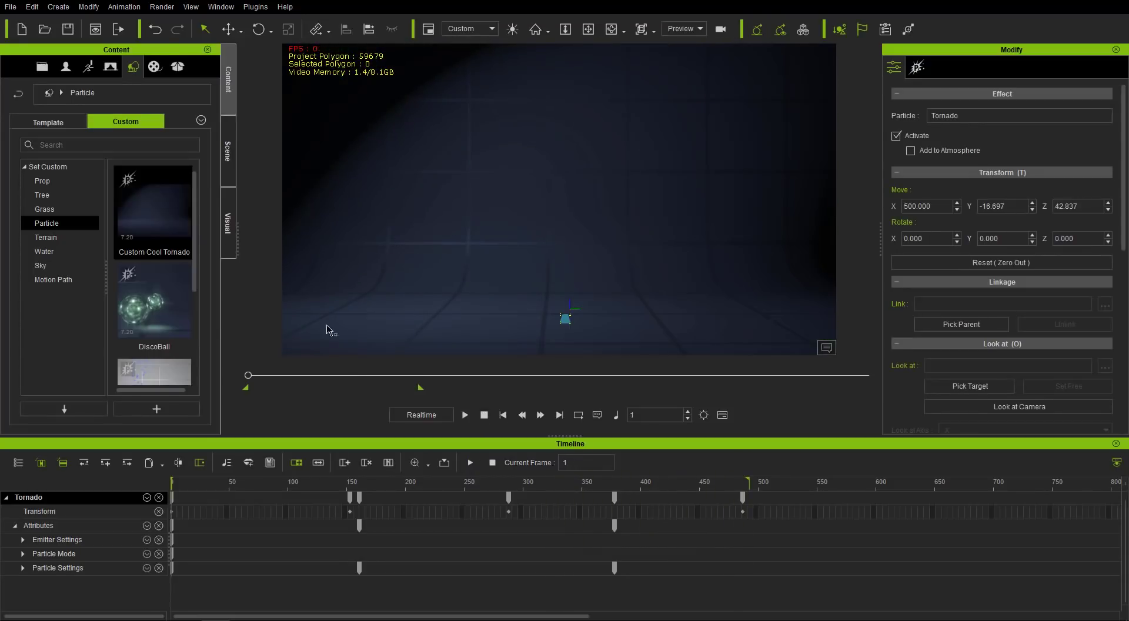
Step: Delete the reloaded custom Tornado from the scene
{"action": "left_click", "coordinate": [225, 154]}
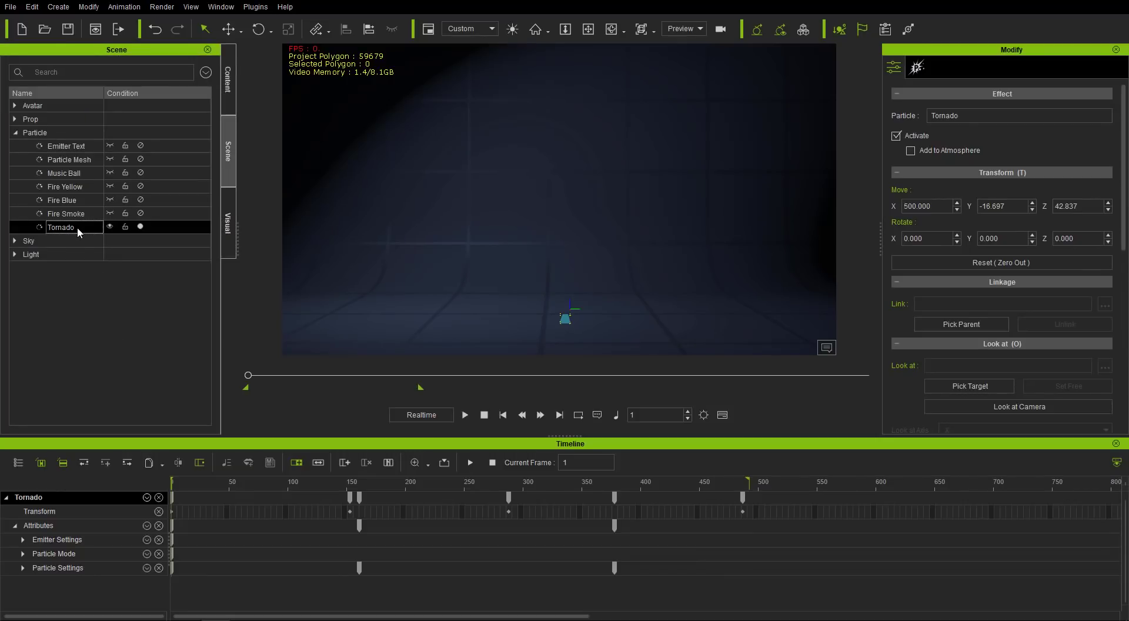
{"action": "key", "text": "Delete"}
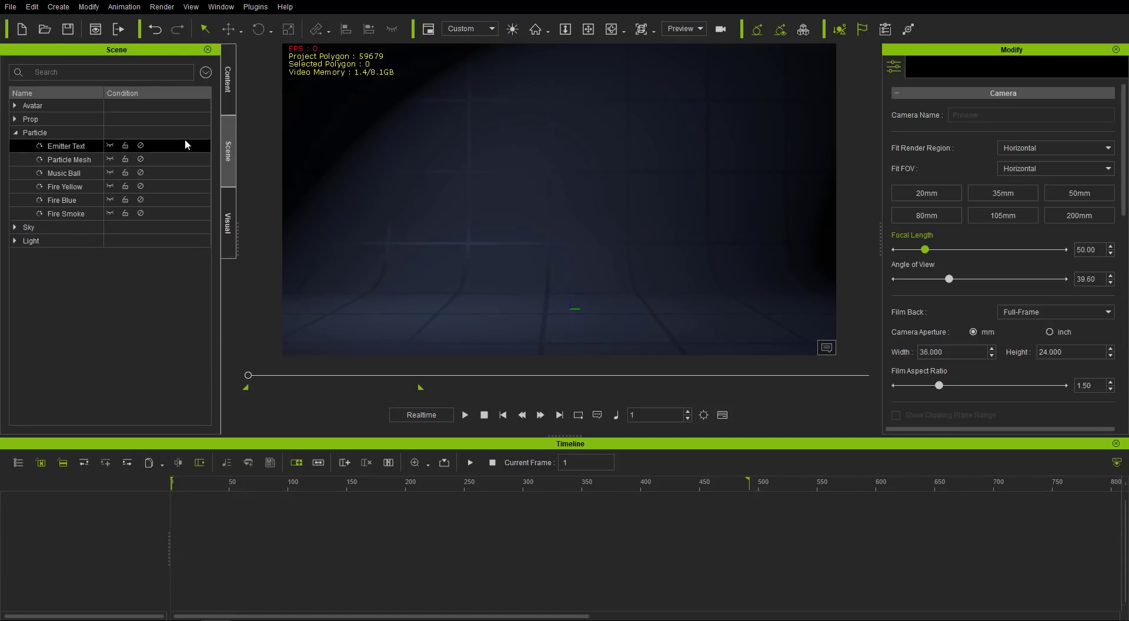
Step: Select the Particle Mesh effect, close the timeline and activate the effect in the scene
{"action": "left_click", "coordinate": [61, 160]}
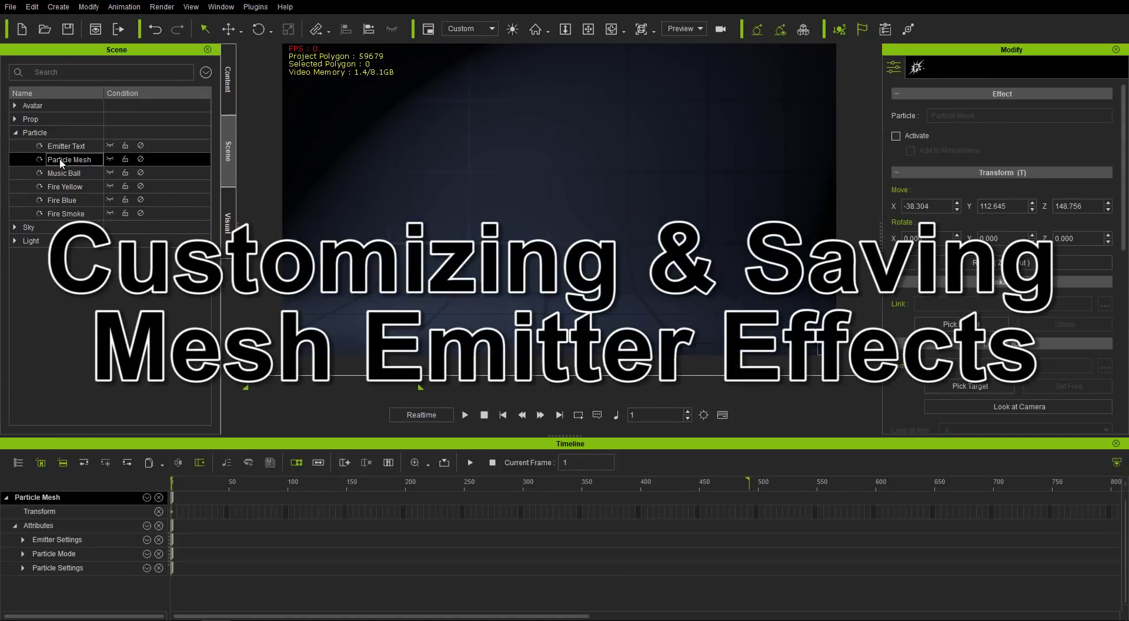
{"action": "left_click", "coordinate": [1116, 444]}
{"action": "left_click", "coordinate": [139, 159]}
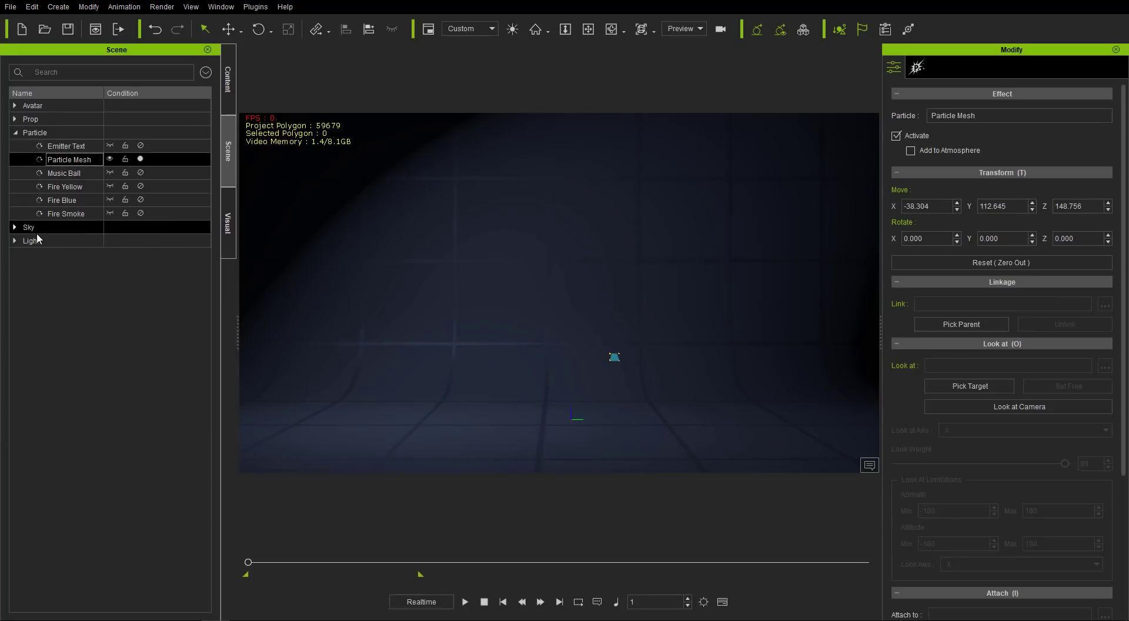
Step: Turn on the Spotlight(0) light to brighten the scene
{"action": "left_click", "coordinate": [16, 240]}
{"action": "left_click", "coordinate": [121, 295]}
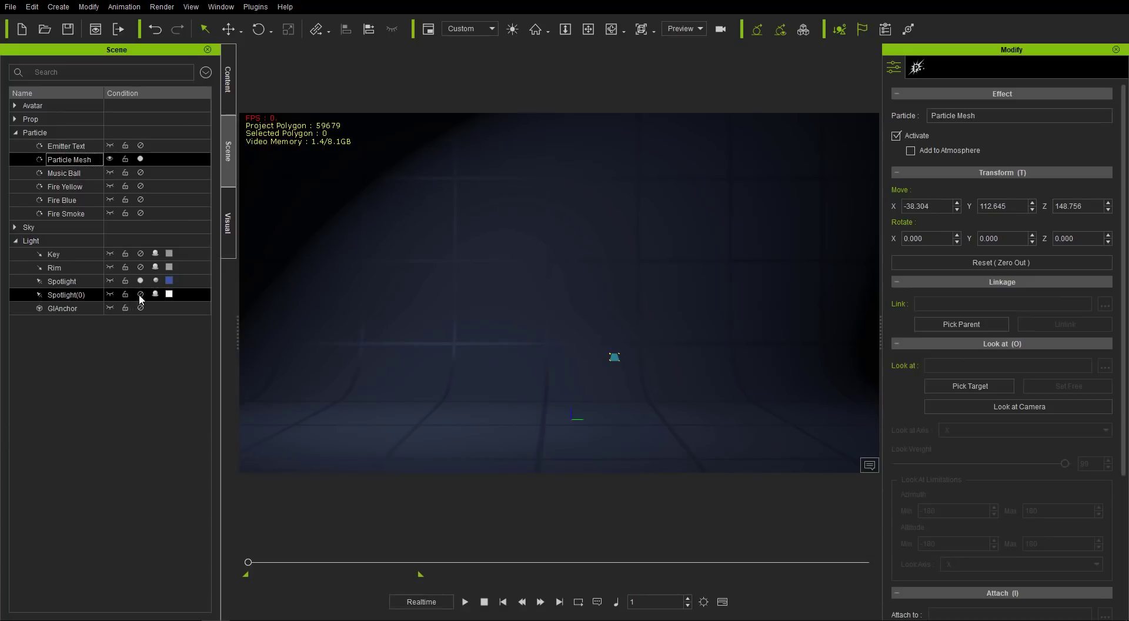
{"action": "left_click", "coordinate": [140, 296]}
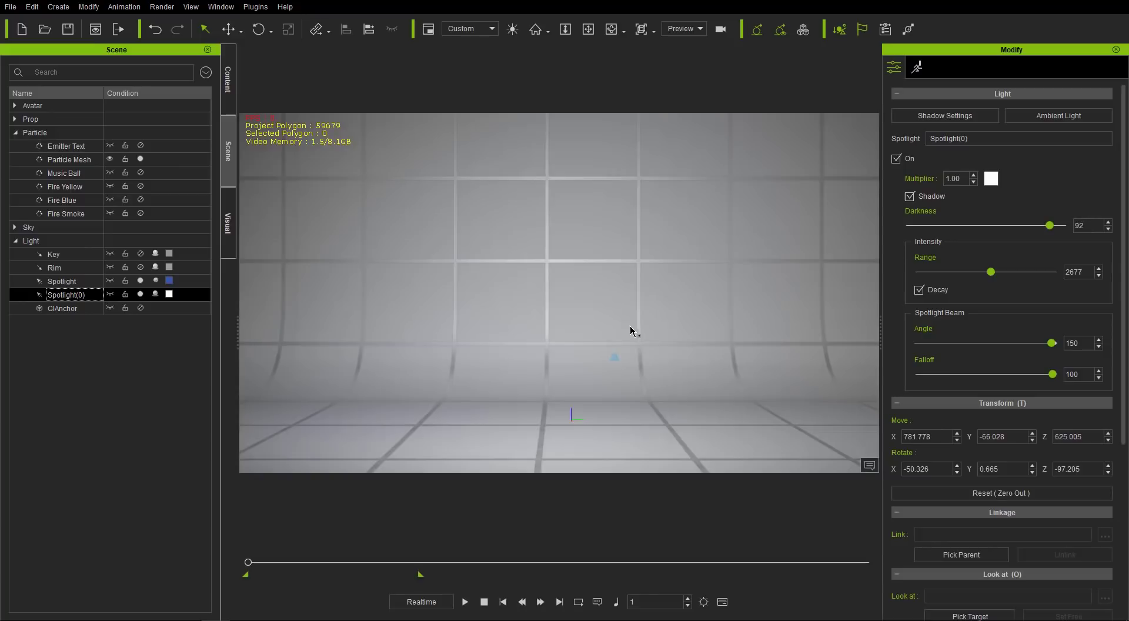
Step: Select the Particle Mesh effect, run its simulation and view the emitted meshes from closer and another angle
{"action": "left_click", "coordinate": [73, 161]}
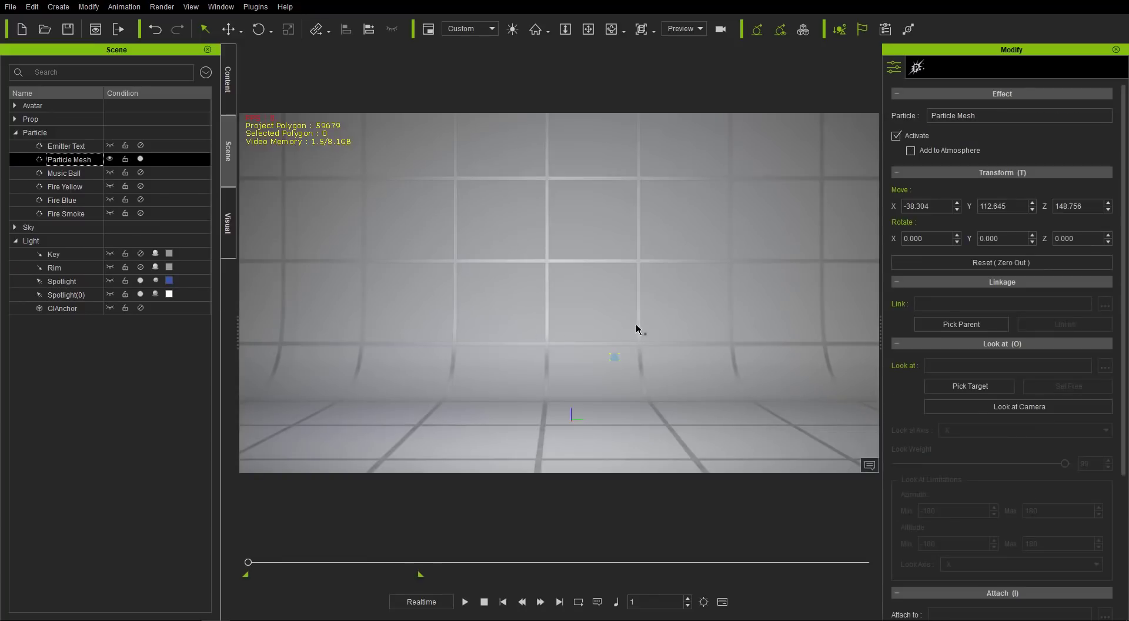
{"action": "key", "text": "space"}
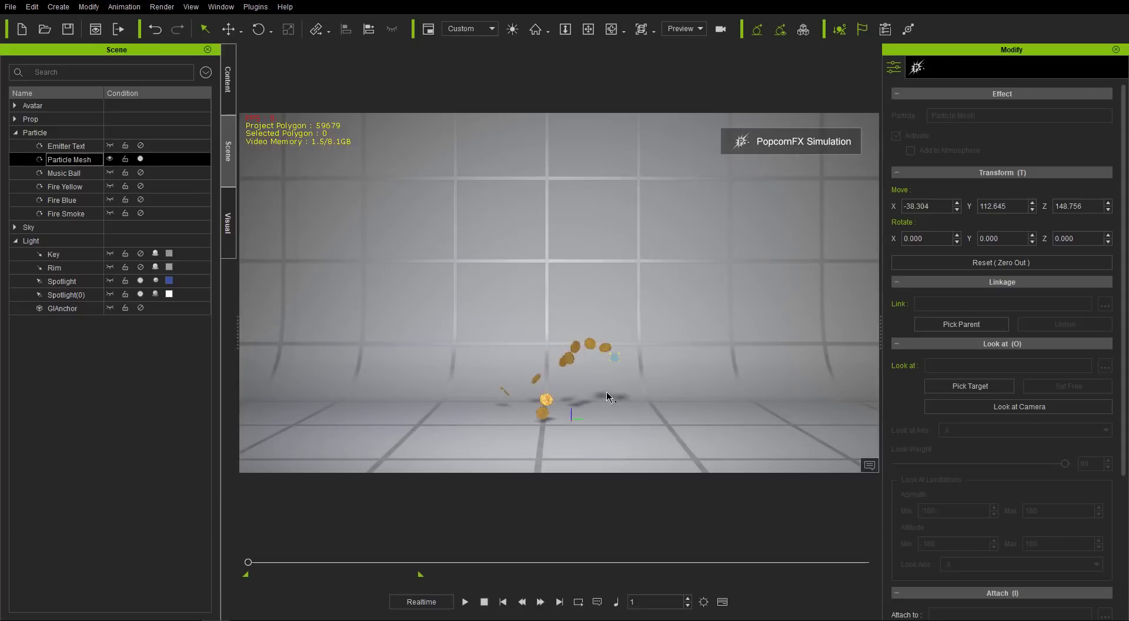
{"action": "left_click_drag", "start_coordinate": [612, 278], "coordinate": [644, 239]}
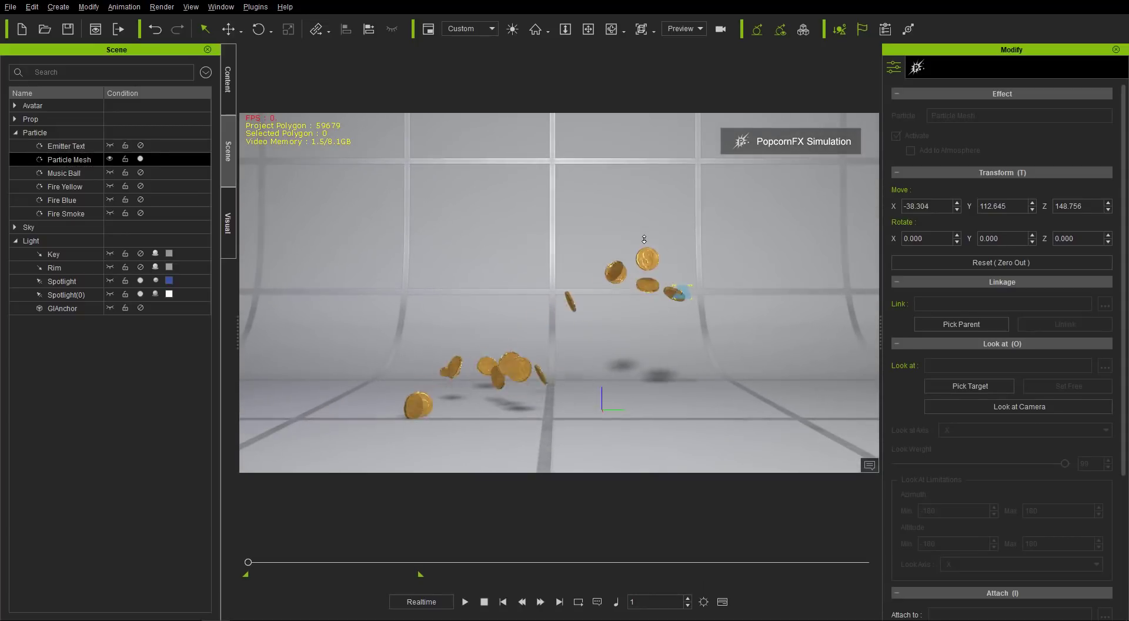
{"action": "right_click_drag", "start_coordinate": [635, 254], "coordinate": [651, 344]}
{"action": "right_click_drag", "start_coordinate": [539, 363], "coordinate": [714, 284]}
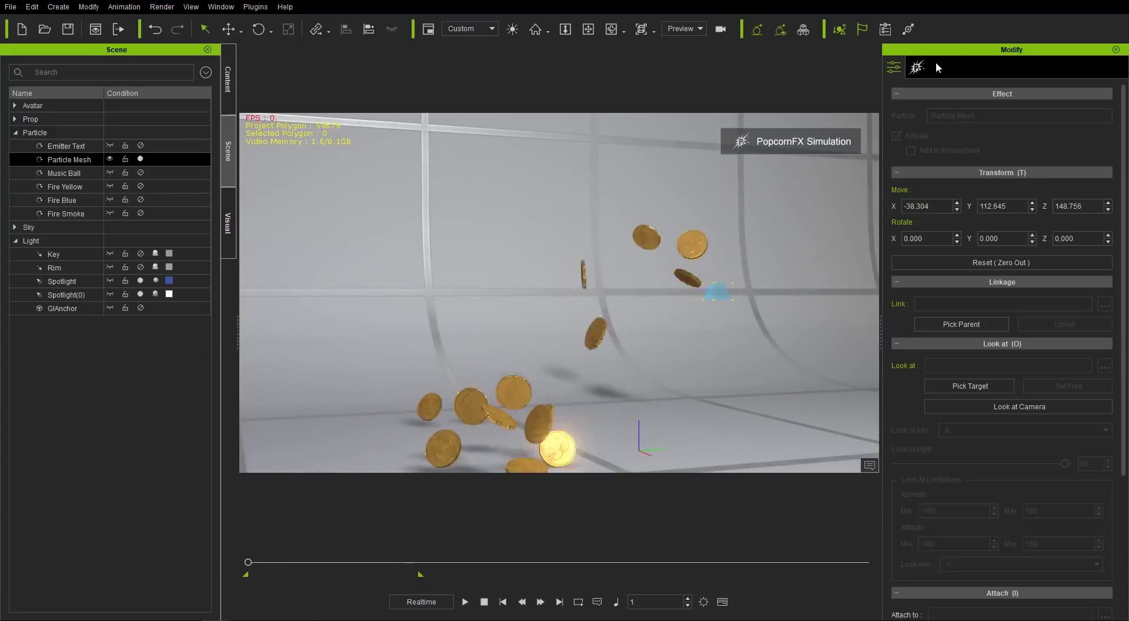
Step: Open the Particle Mesh effect's particle settings and select SolidColorMesh_1 in the Particle resource list
{"action": "left_click", "coordinate": [917, 67]}
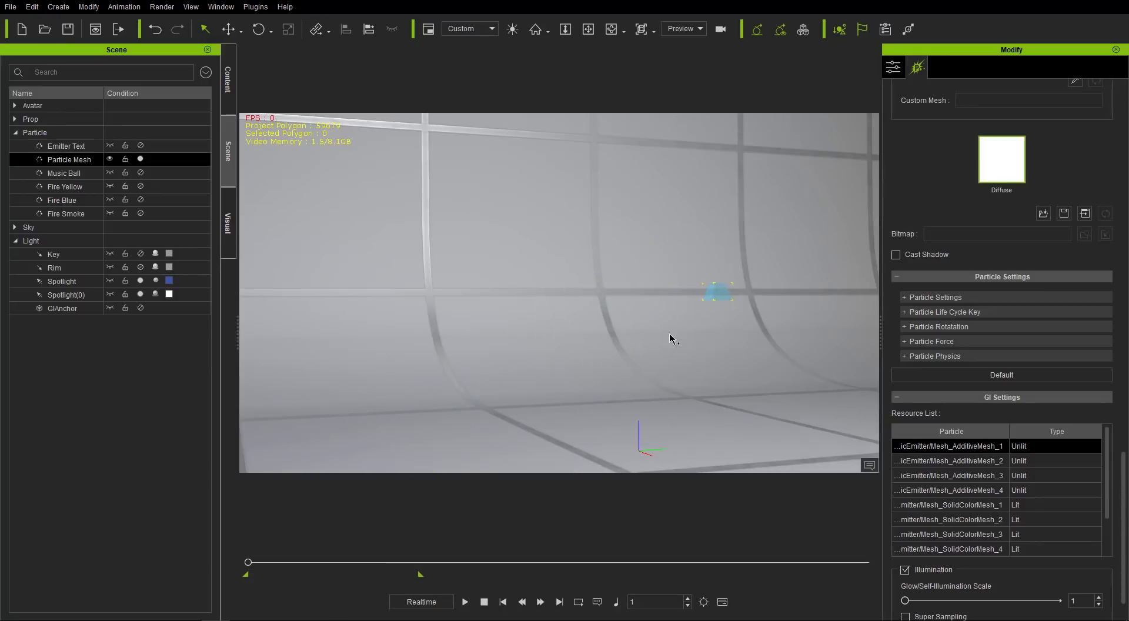
{"action": "left_click_drag", "start_coordinate": [1125, 495], "coordinate": [1104, 370]}
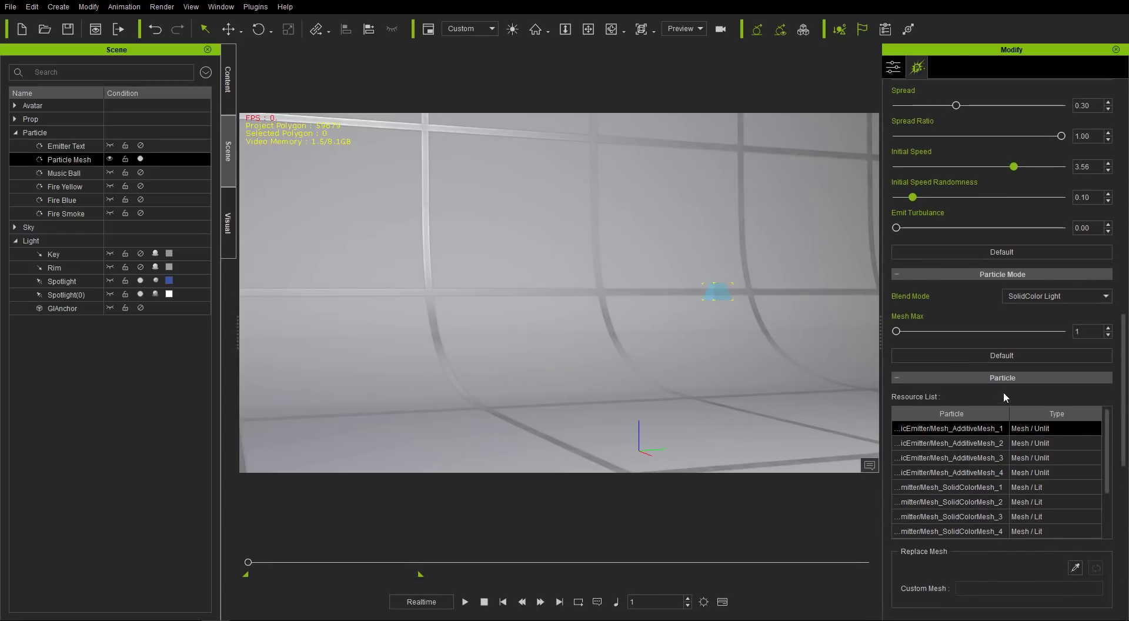
{"action": "left_click", "coordinate": [979, 490]}
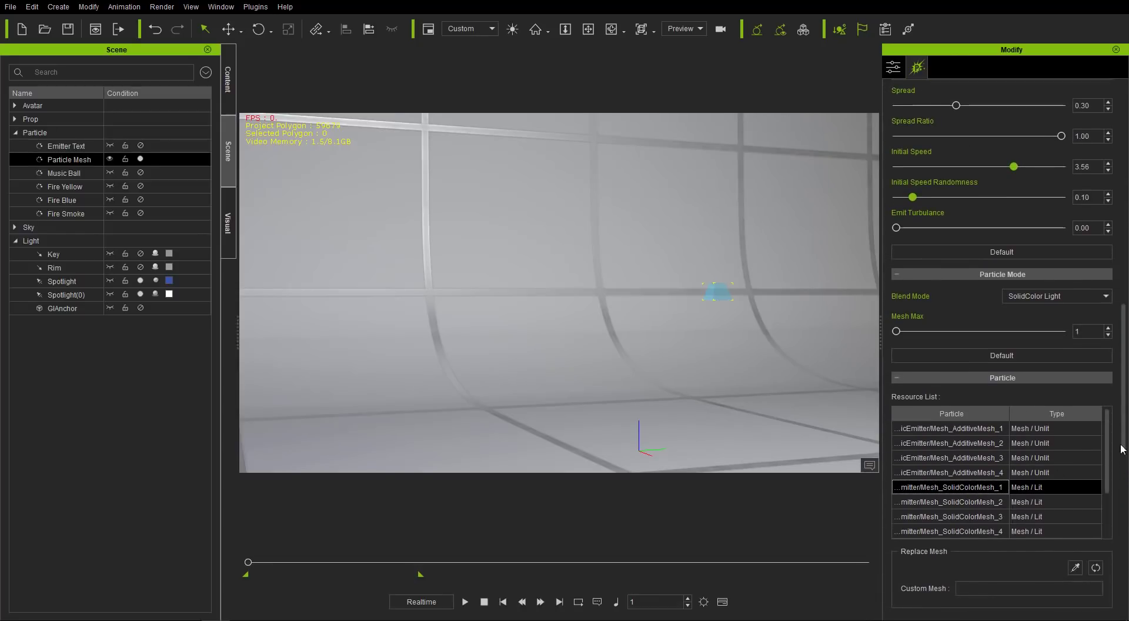
{"action": "scroll", "coordinate": [992, 380], "scroll_direction": "down", "scroll_amount": 5}
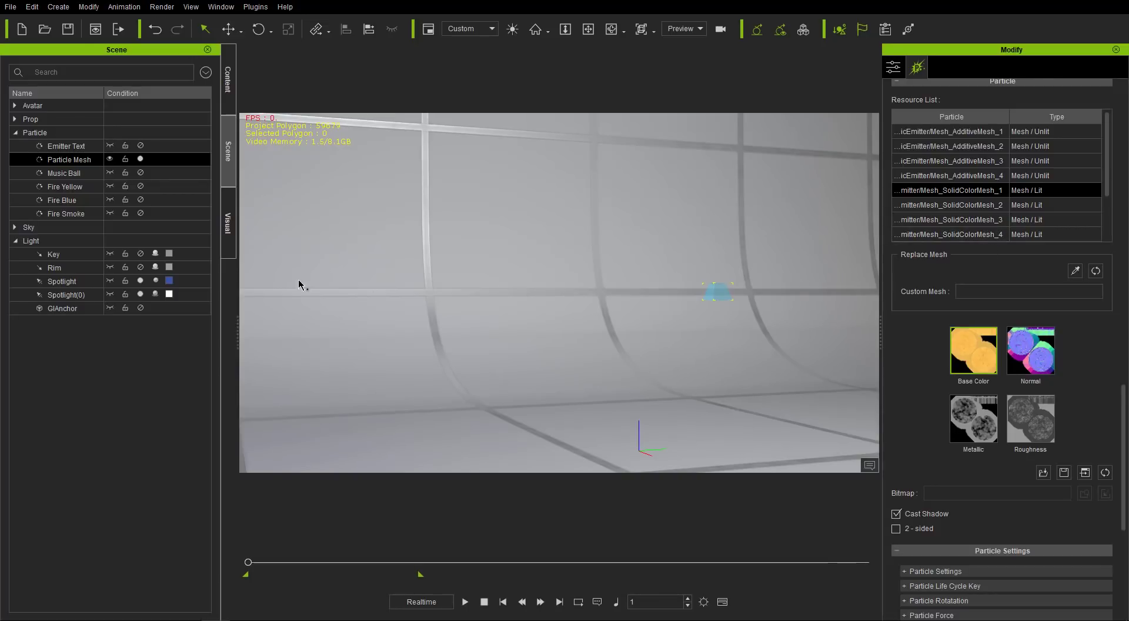
Step: Unhide the PopcornMesh prop, pick it as the replacement mesh for the Particle Mesh effect's SolidColorMesh_1, and preview the effect
{"action": "left_click", "coordinate": [15, 119]}
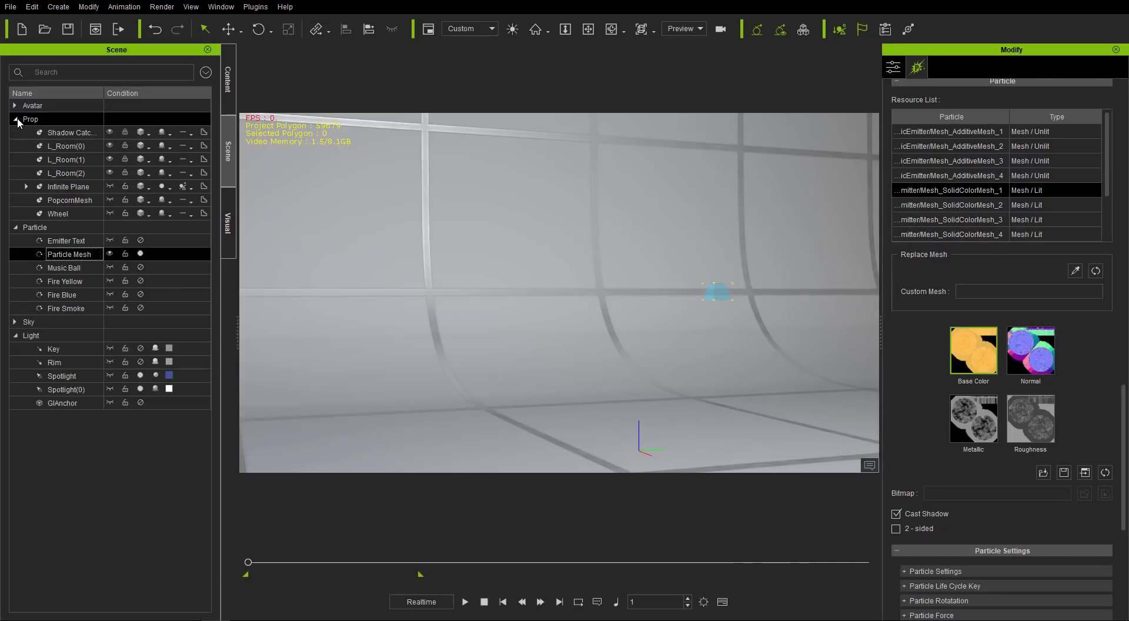
{"action": "left_click", "coordinate": [110, 199]}
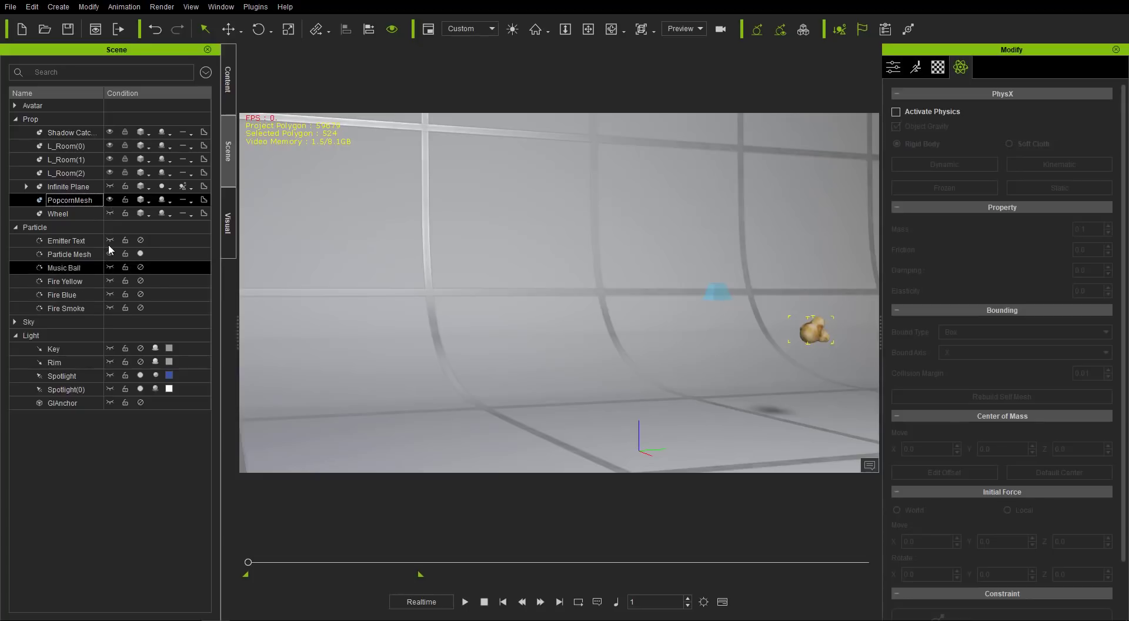
{"action": "left_click", "coordinate": [78, 258]}
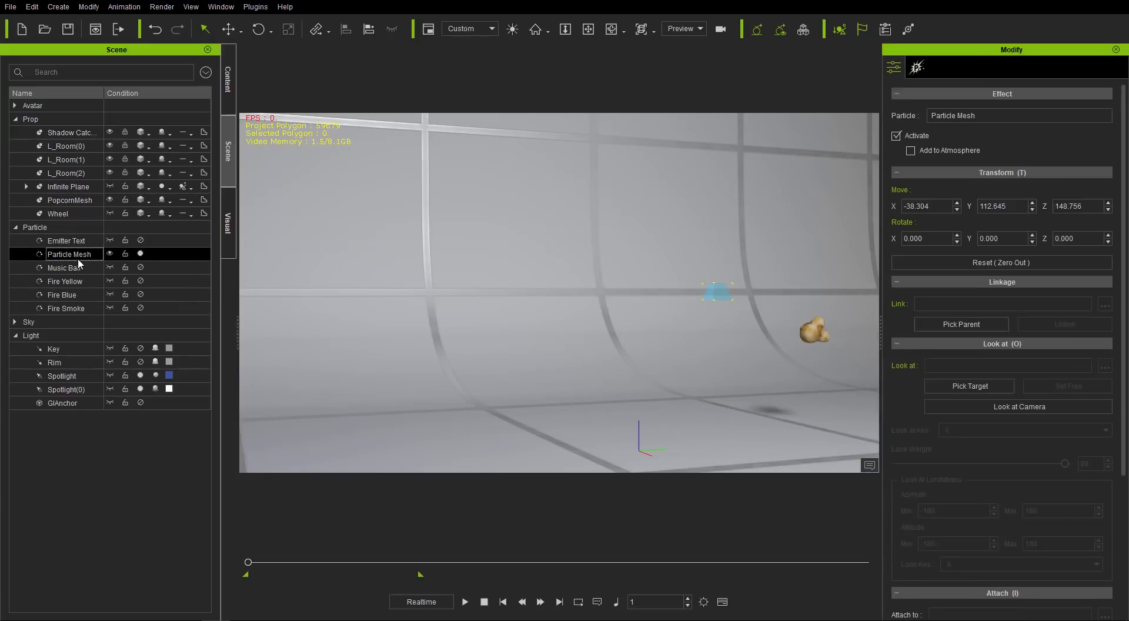
{"action": "left_click", "coordinate": [919, 67]}
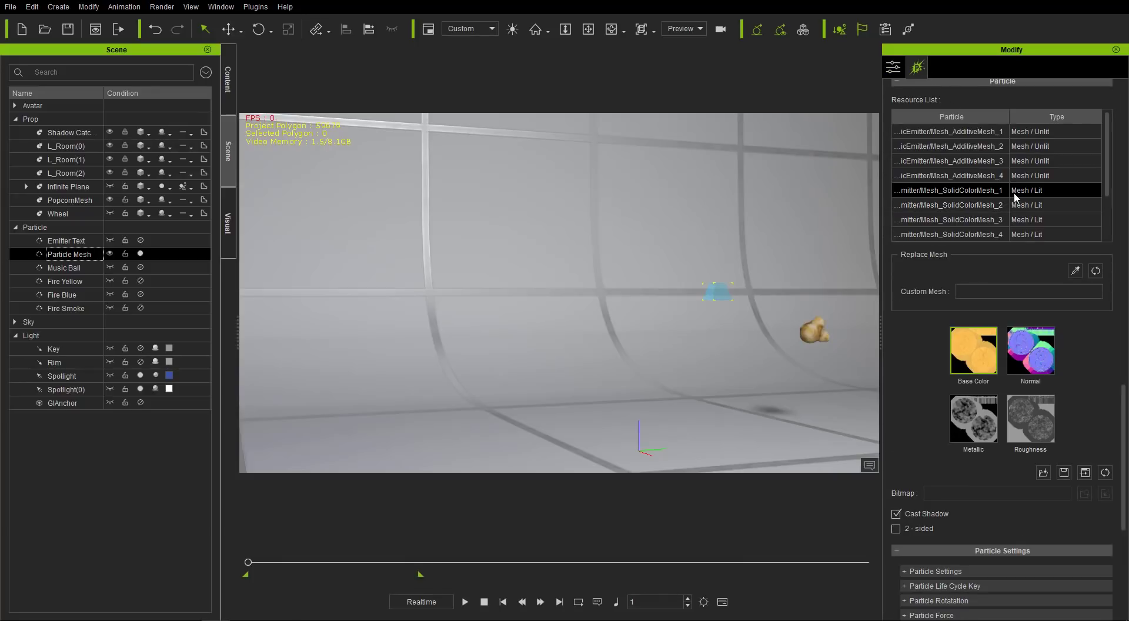
{"action": "left_click", "coordinate": [1076, 272]}
{"action": "left_click", "coordinate": [814, 330]}
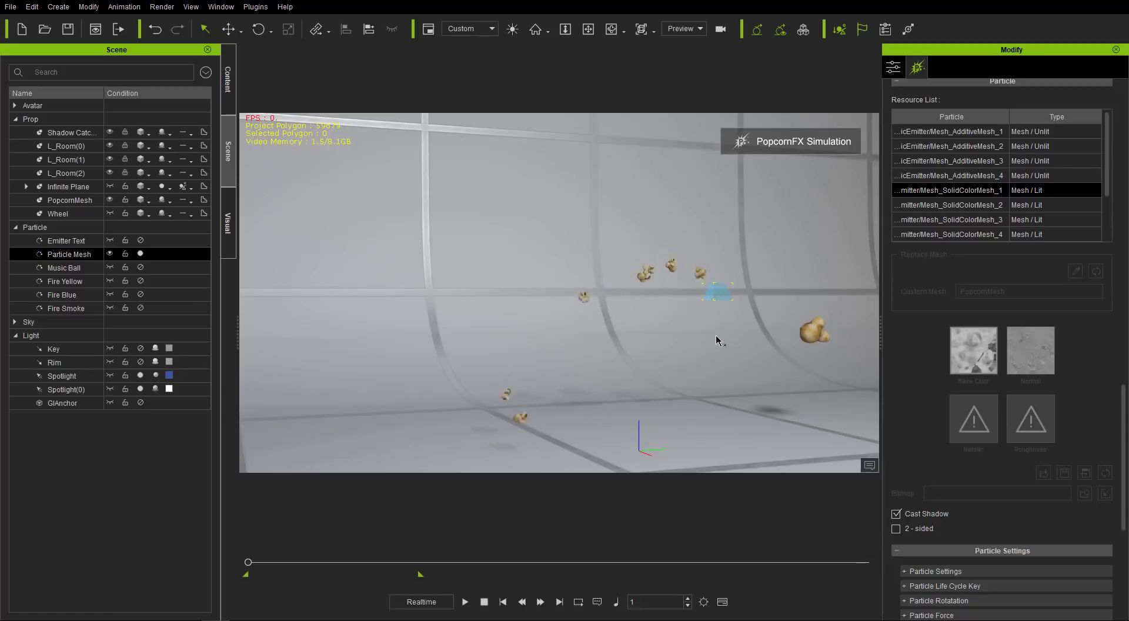
{"action": "right_click_drag", "start_coordinate": [722, 386], "coordinate": [647, 361]}
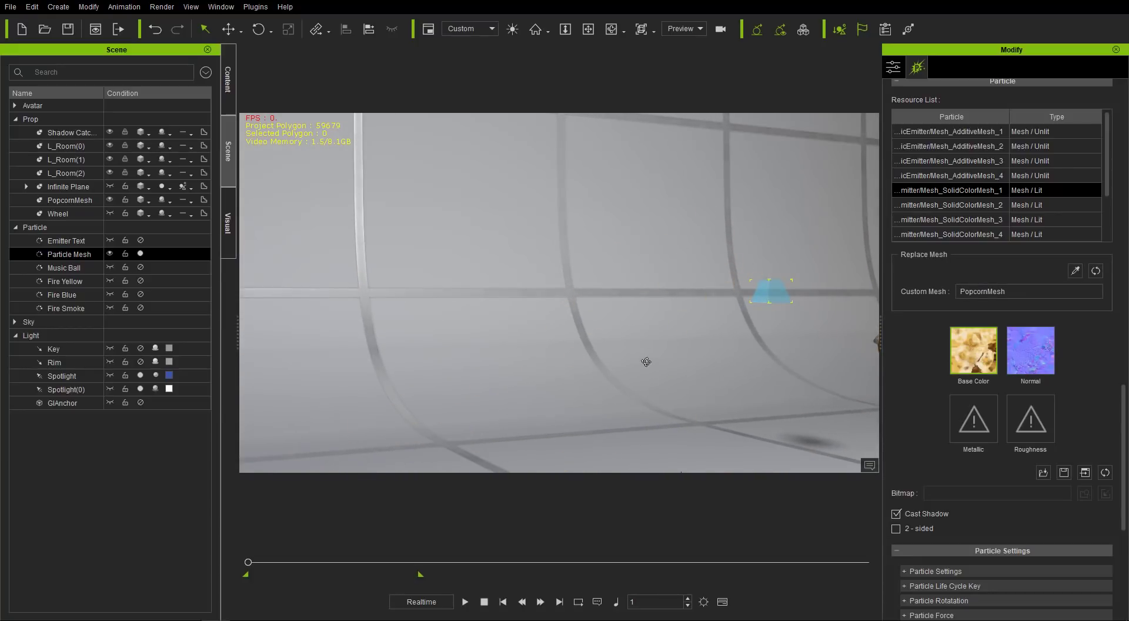
Step: Save the modified Particle Mesh effect to the custom Particle library as Cool Popcorn Stuff
{"action": "left_click", "coordinate": [228, 77]}
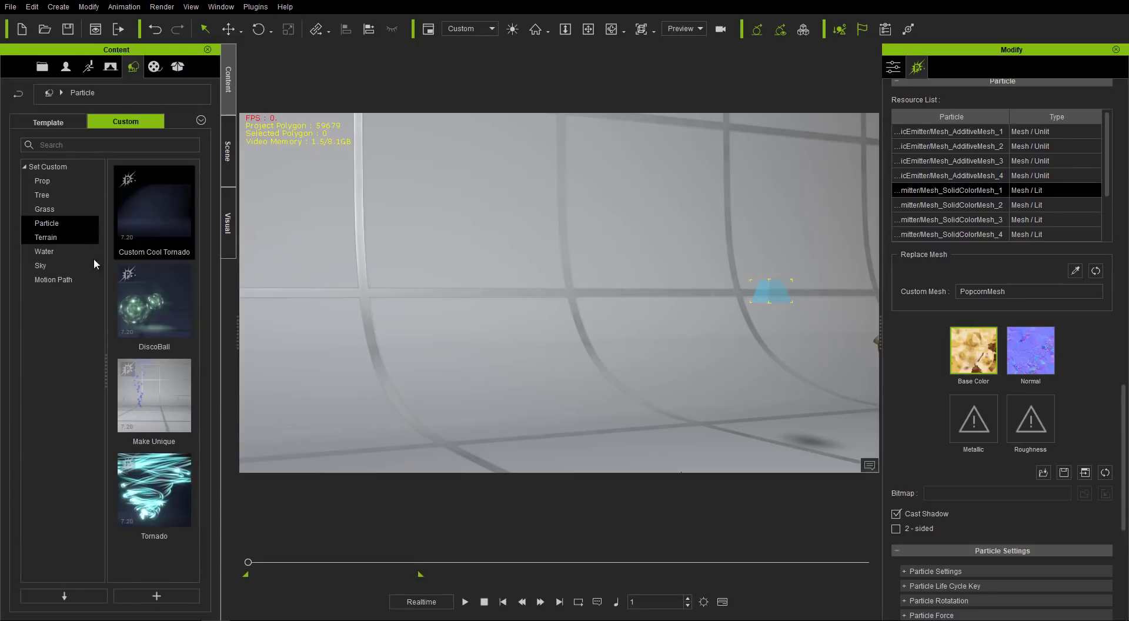
{"action": "left_click", "coordinate": [161, 572]}
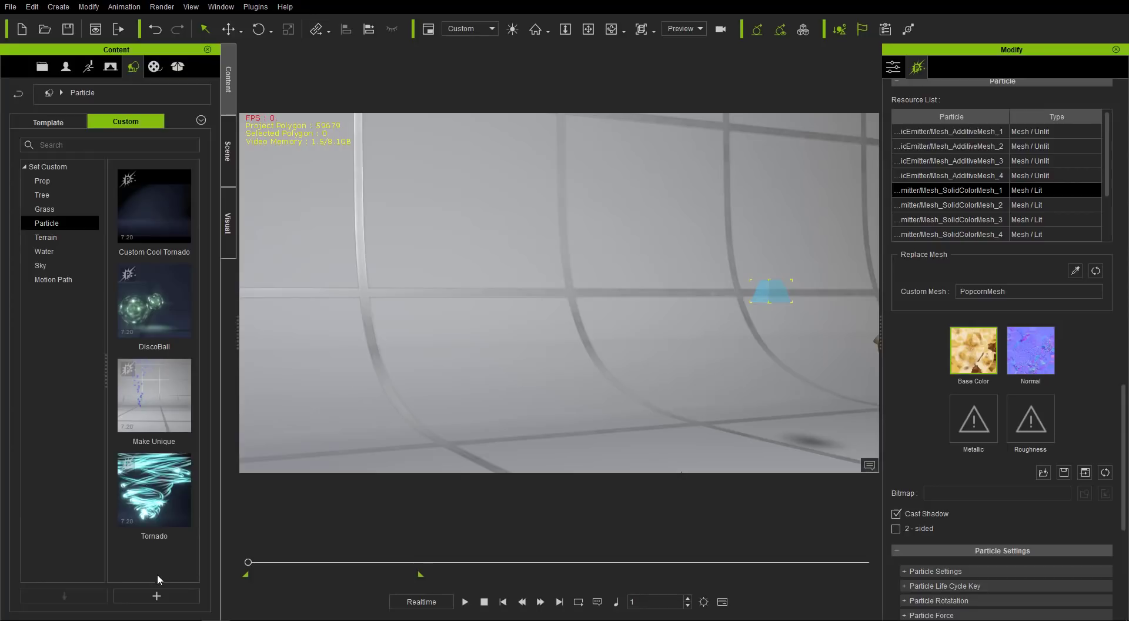
{"action": "left_click", "coordinate": [162, 595]}
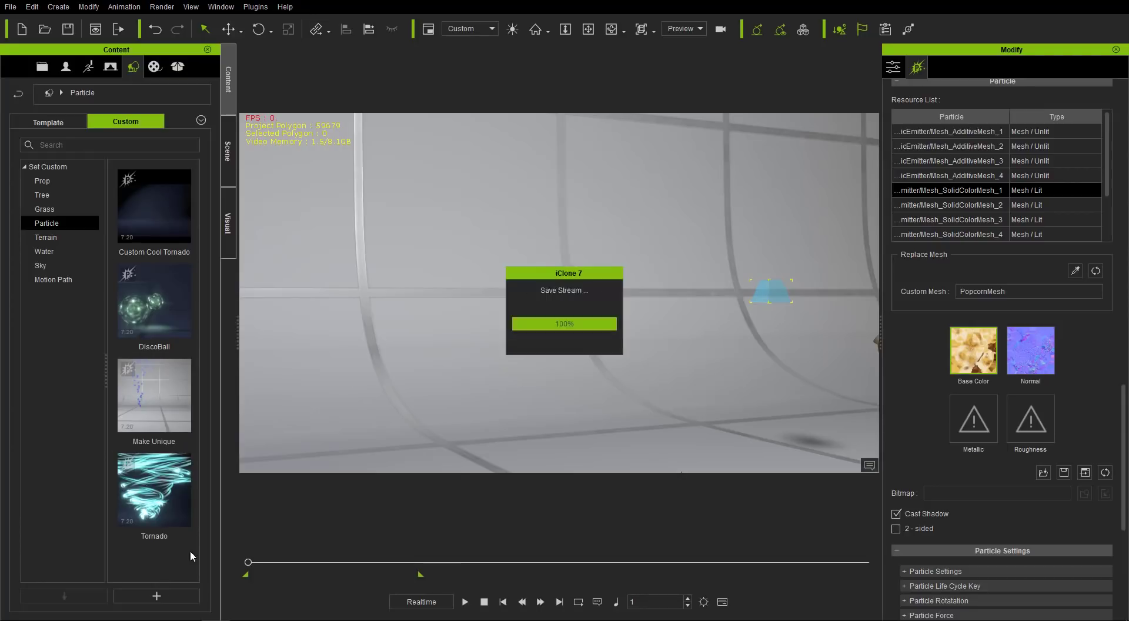
{"action": "type", "text": "Cool Popcorn Stuff"}
{"action": "key", "text": "Return"}
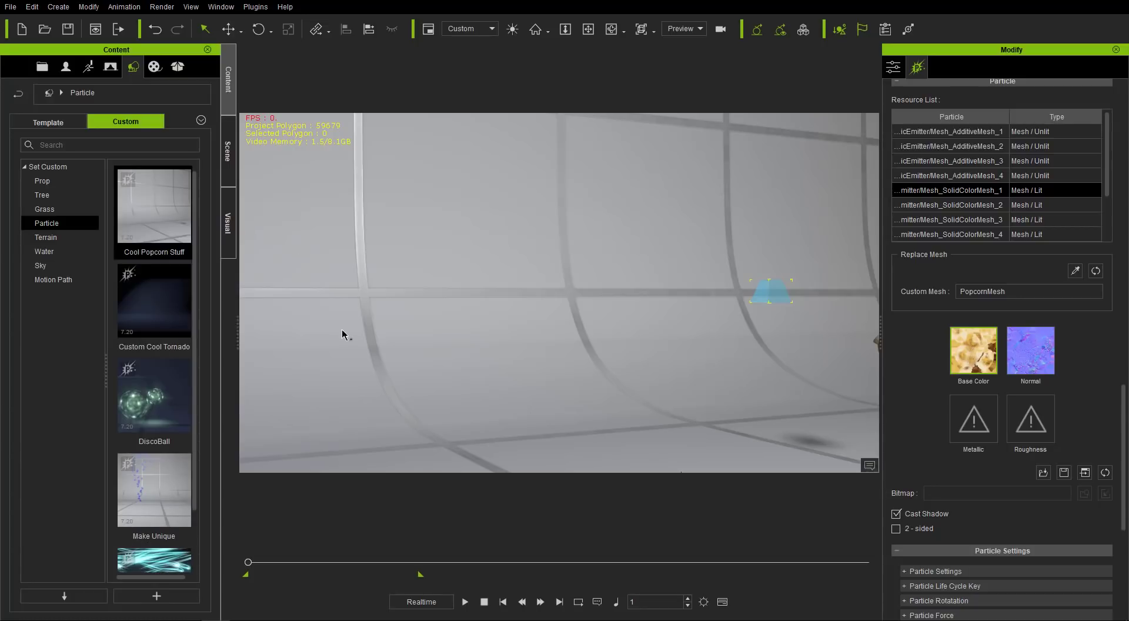
Step: Hide the original Particle Mesh effect, then load Cool Popcorn Stuff from the custom Particle library and check its simulation
{"action": "left_click", "coordinate": [229, 141]}
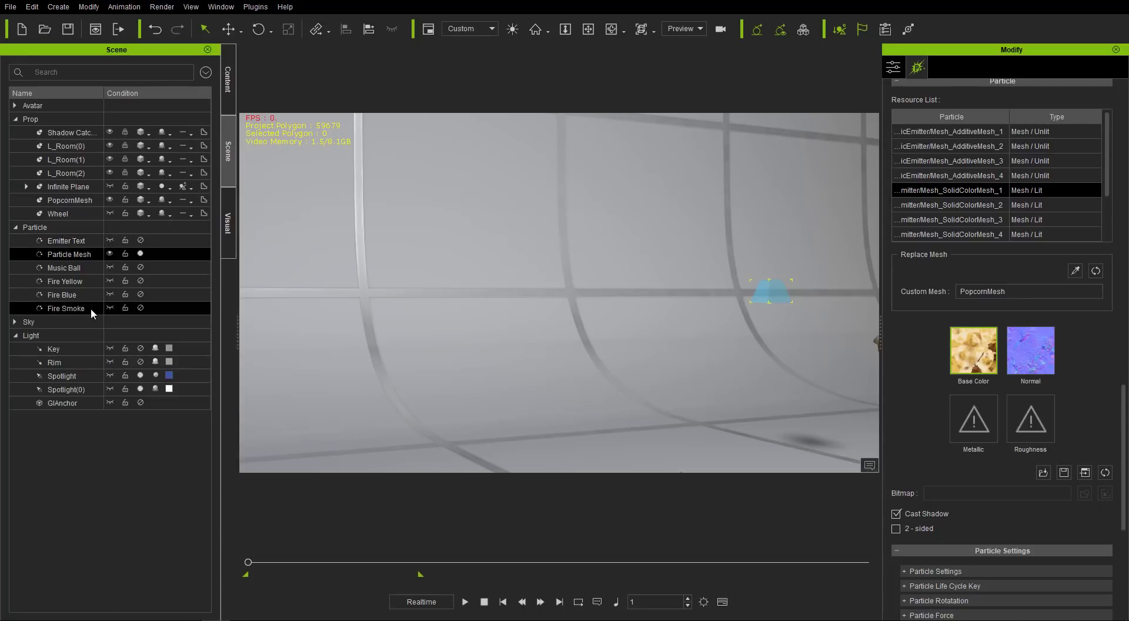
{"action": "left_click", "coordinate": [109, 253]}
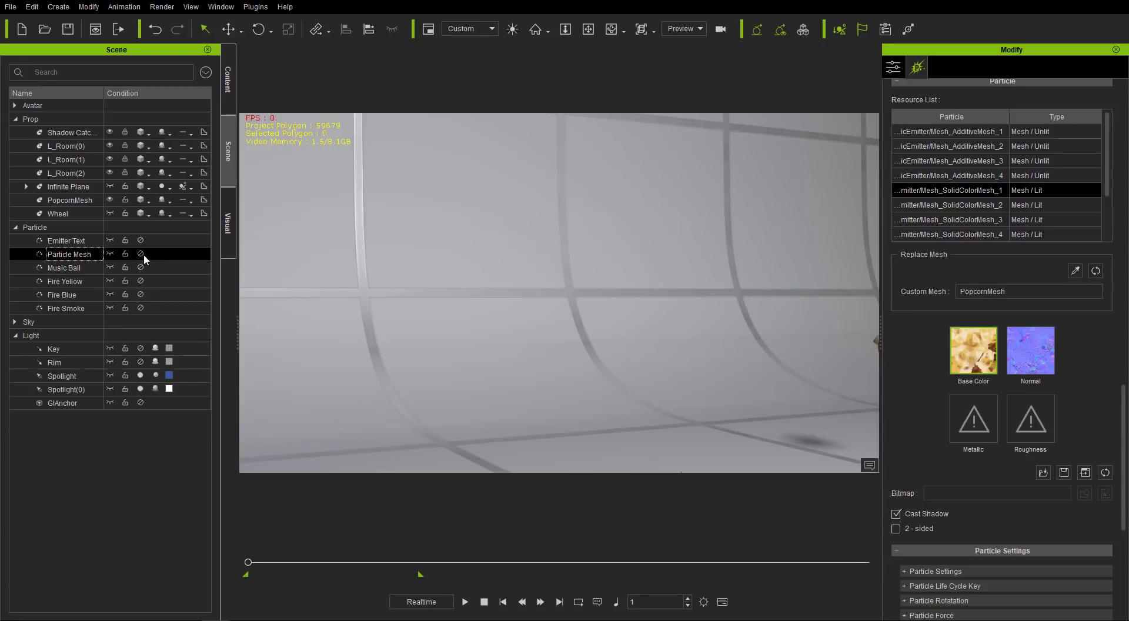
{"action": "left_click", "coordinate": [229, 81]}
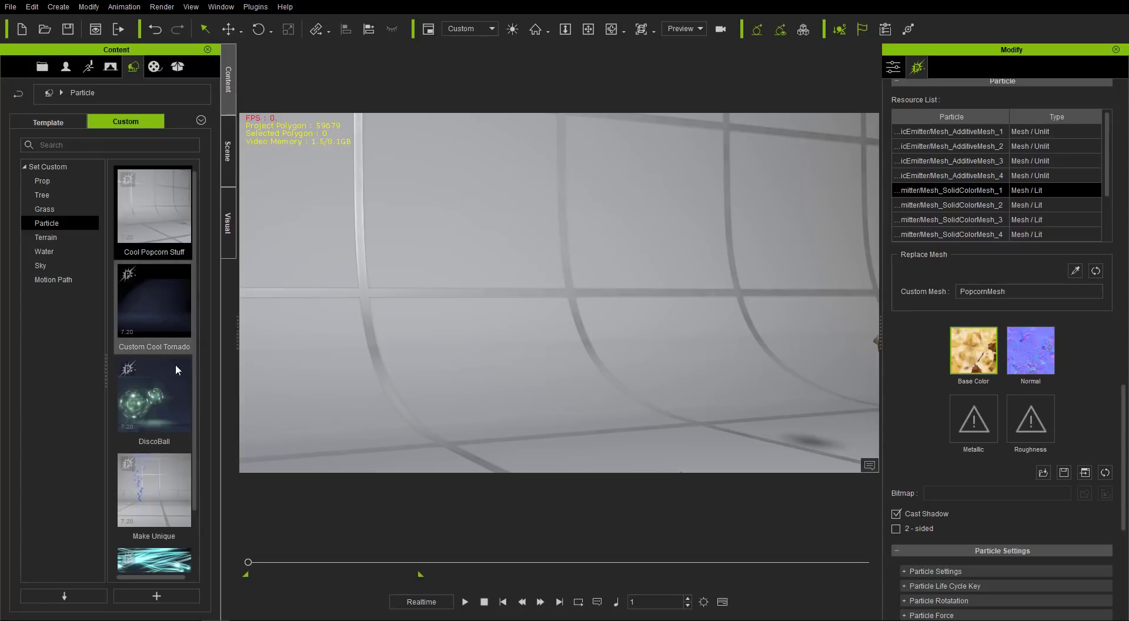
{"action": "double_click", "coordinate": [168, 218]}
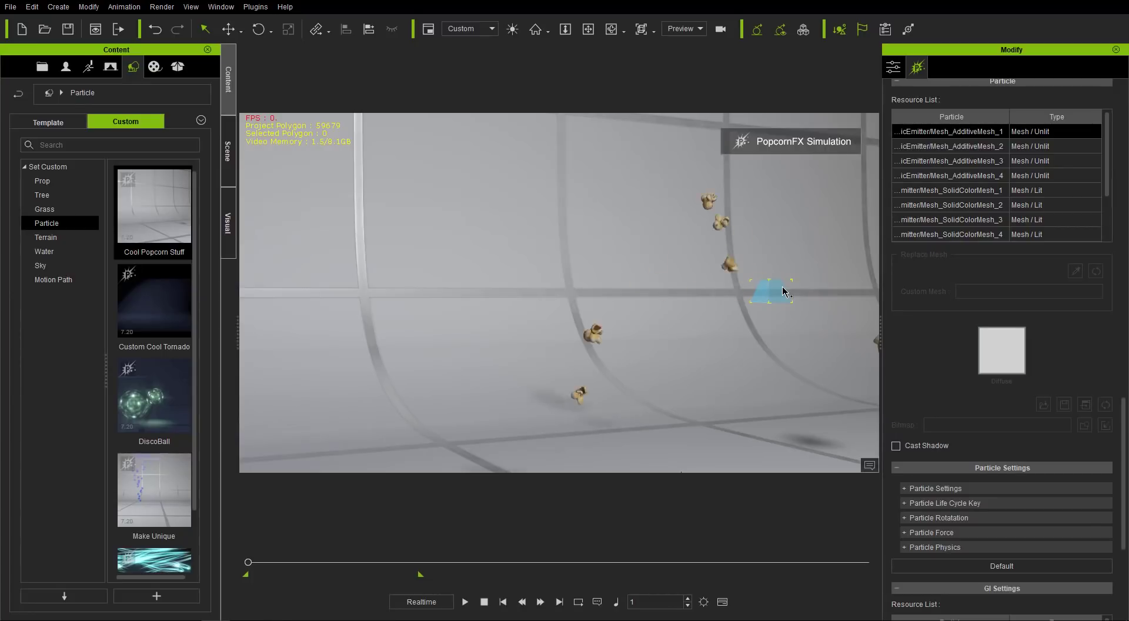
{"action": "right_click_drag", "start_coordinate": [809, 311], "coordinate": [578, 352]}
{"action": "mouse_move", "coordinate": [728, 346]}
{"action": "right_mouse_down"}
{"action": "mouse_move", "coordinate": [853, 344]}
{"action": "mouse_move", "coordinate": [715, 328]}
{"action": "right_mouse_up"}
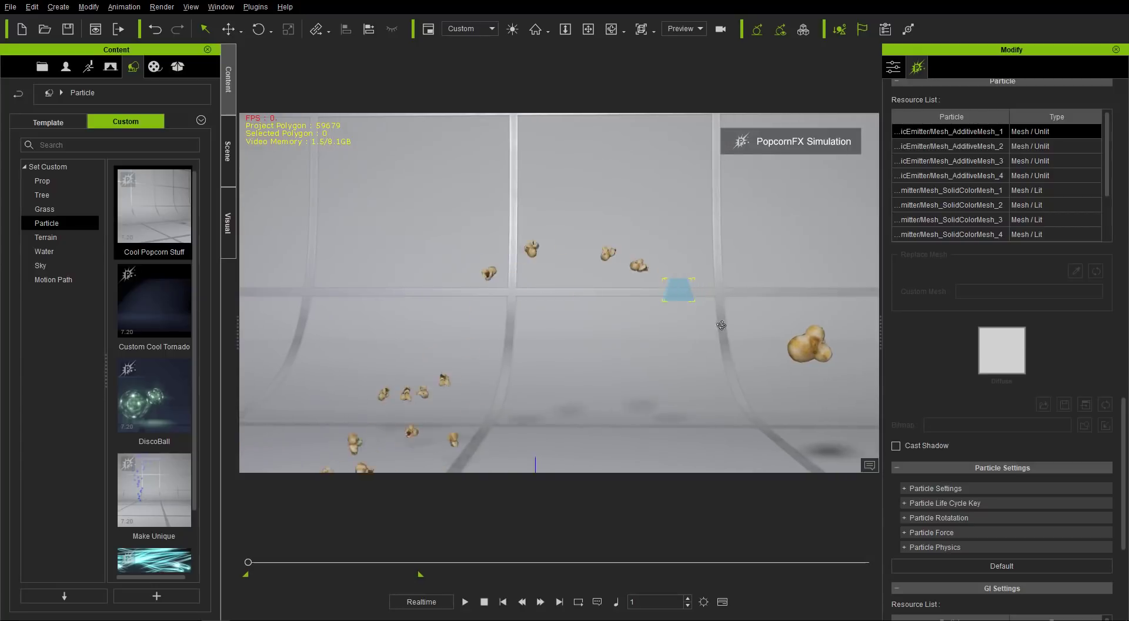
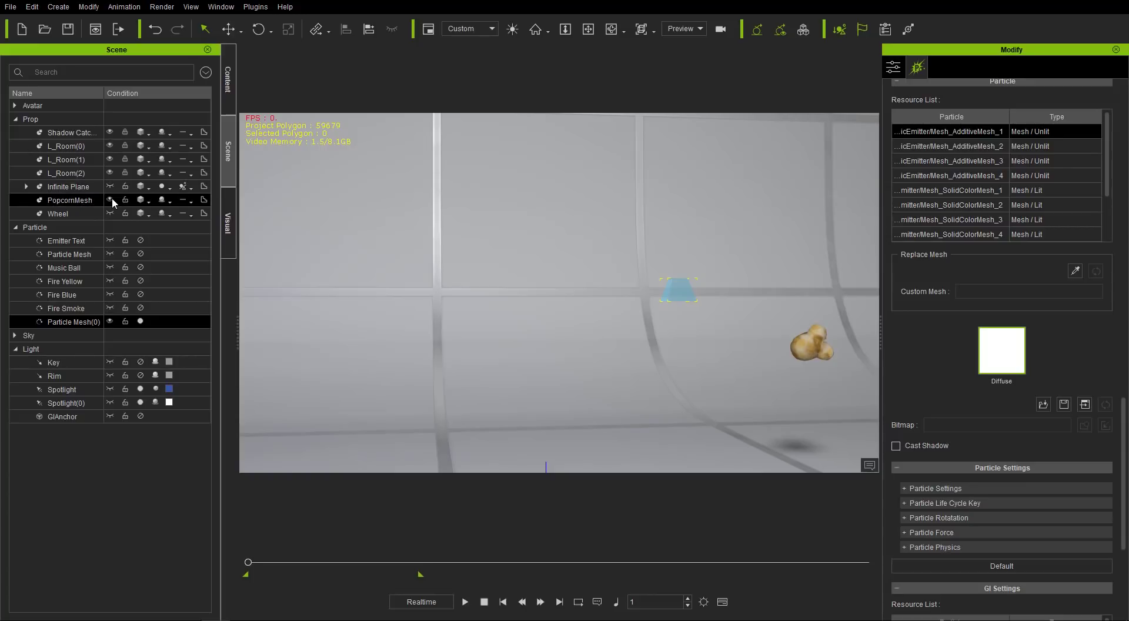
Step: Hide the PopcornMesh prop and delete the reloaded Particle Mesh(0) effect from the scene
{"action": "left_click", "coordinate": [110, 199]}
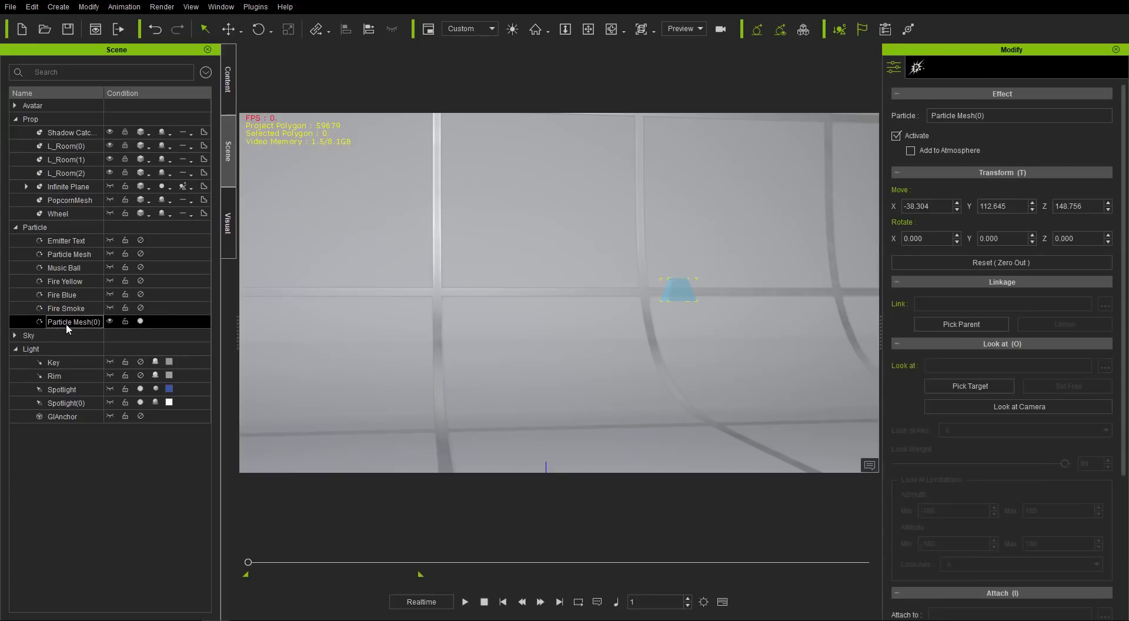
{"action": "key", "text": "Delete"}
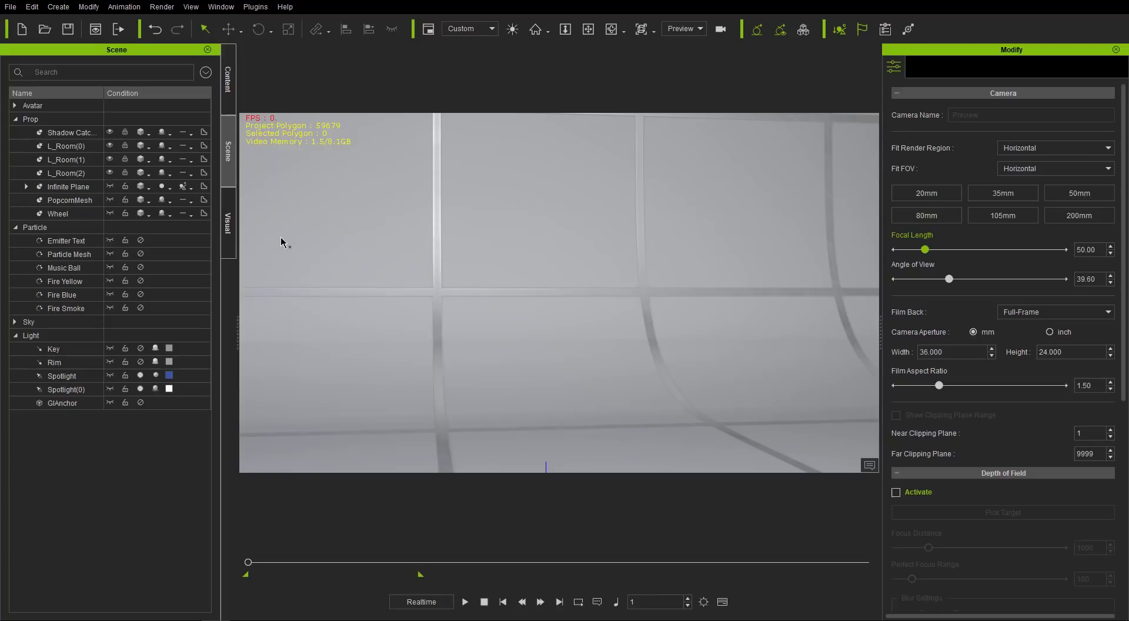
Step: Show and activate the Emitter Text effect, and turn off the Spotlight(0) light
{"action": "left_click", "coordinate": [72, 240]}
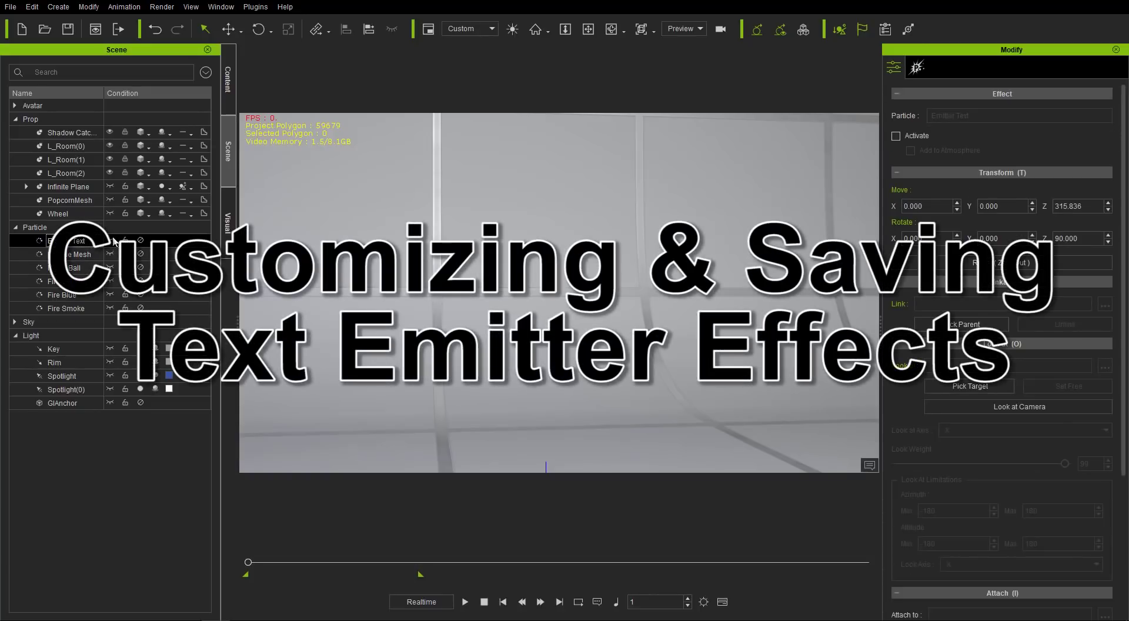
{"action": "left_click", "coordinate": [177, 389]}
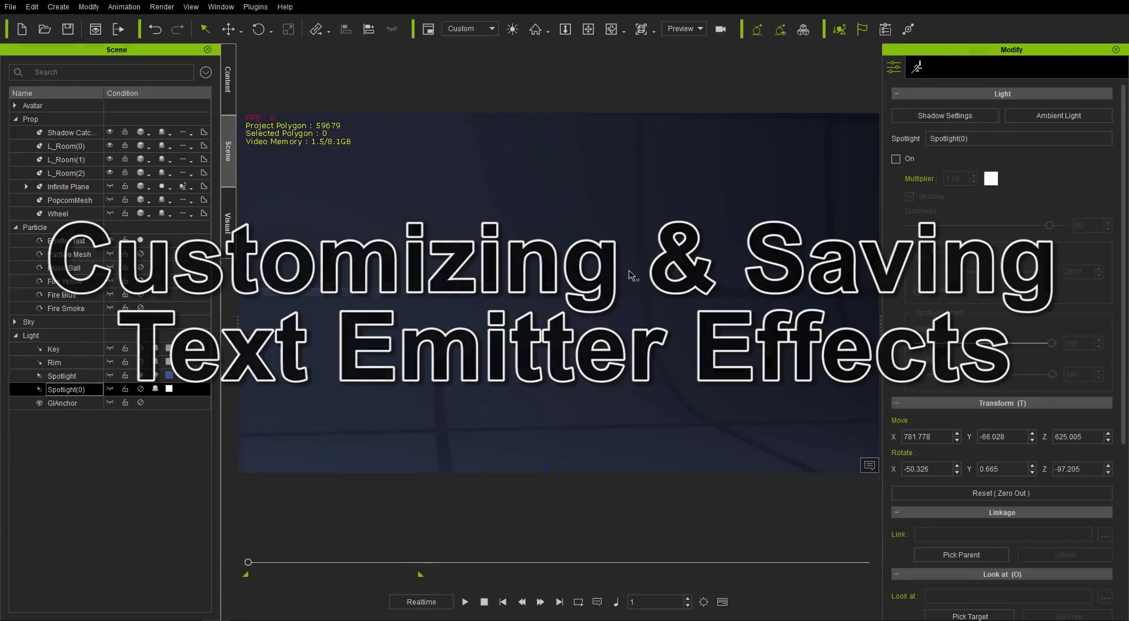
Step: Select the Emitter Text emitter, preview its text simulation in full view and open its particle settings
{"action": "scroll", "coordinate": [645, 354], "scroll_direction": "down", "scroll_amount": 5}
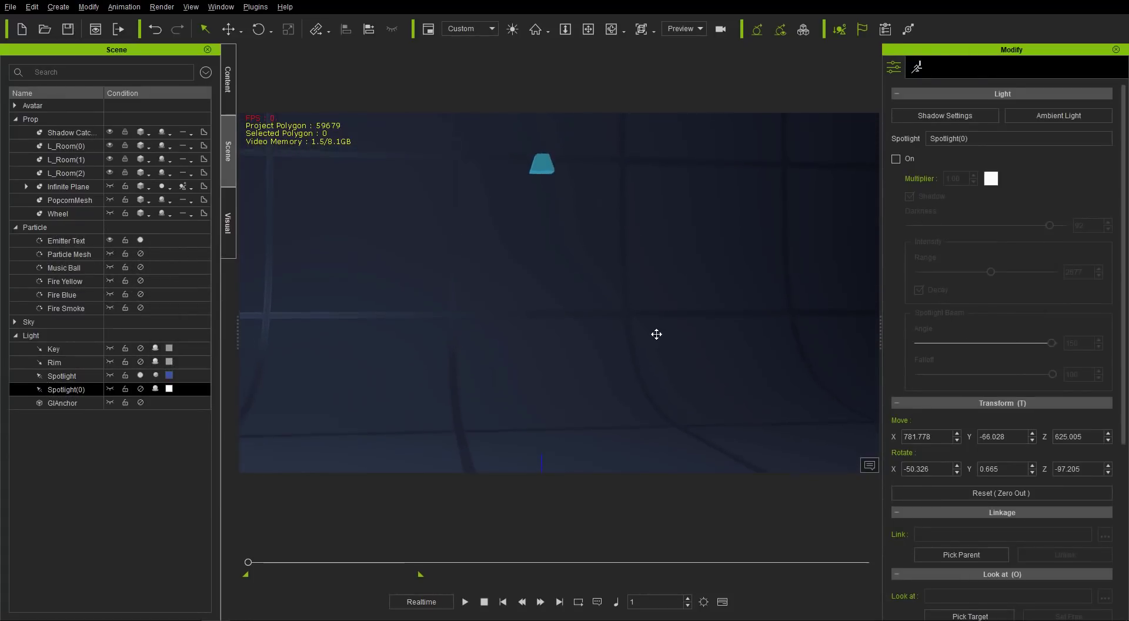
{"action": "left_click", "coordinate": [546, 190]}
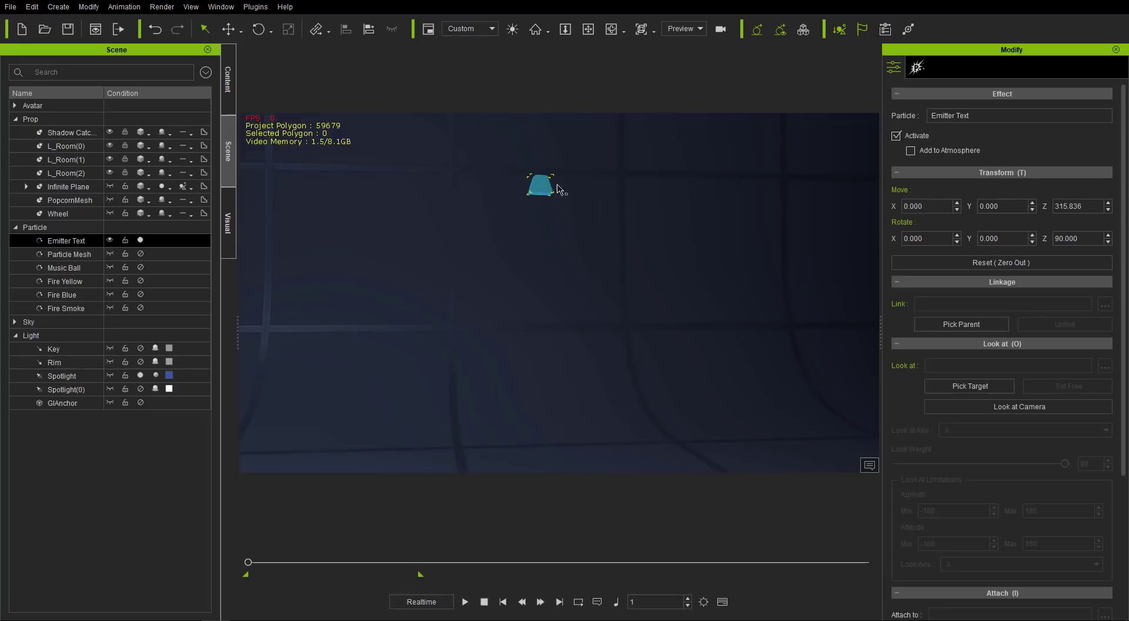
{"action": "scroll", "coordinate": [575, 270], "scroll_direction": "down", "scroll_amount": 3}
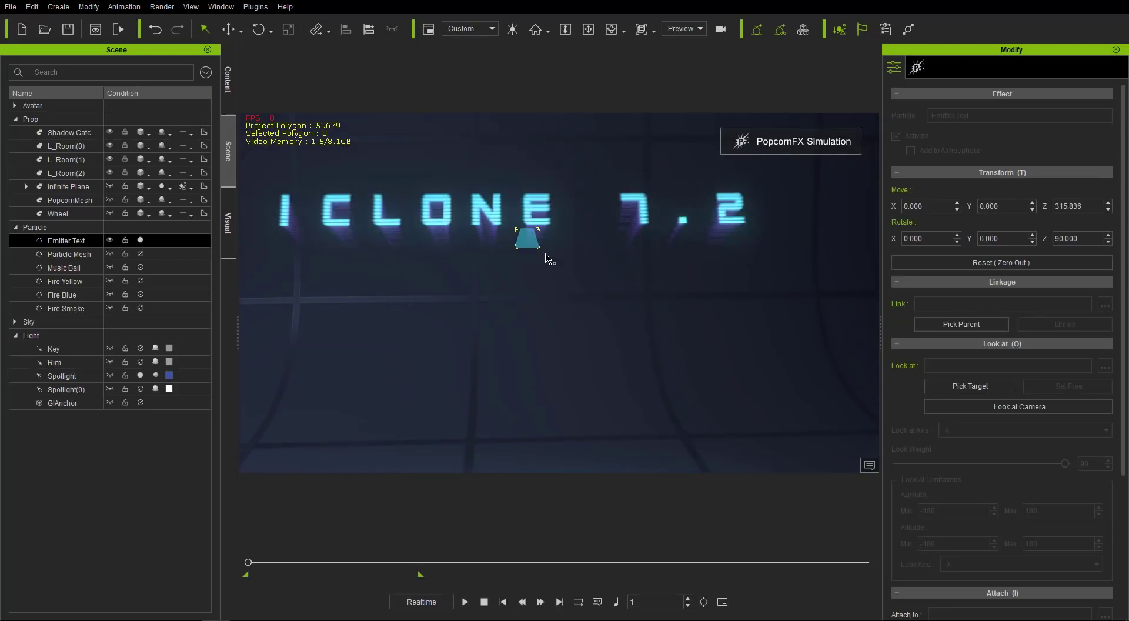
{"action": "scroll", "coordinate": [554, 267], "scroll_direction": "down", "scroll_amount": 3}
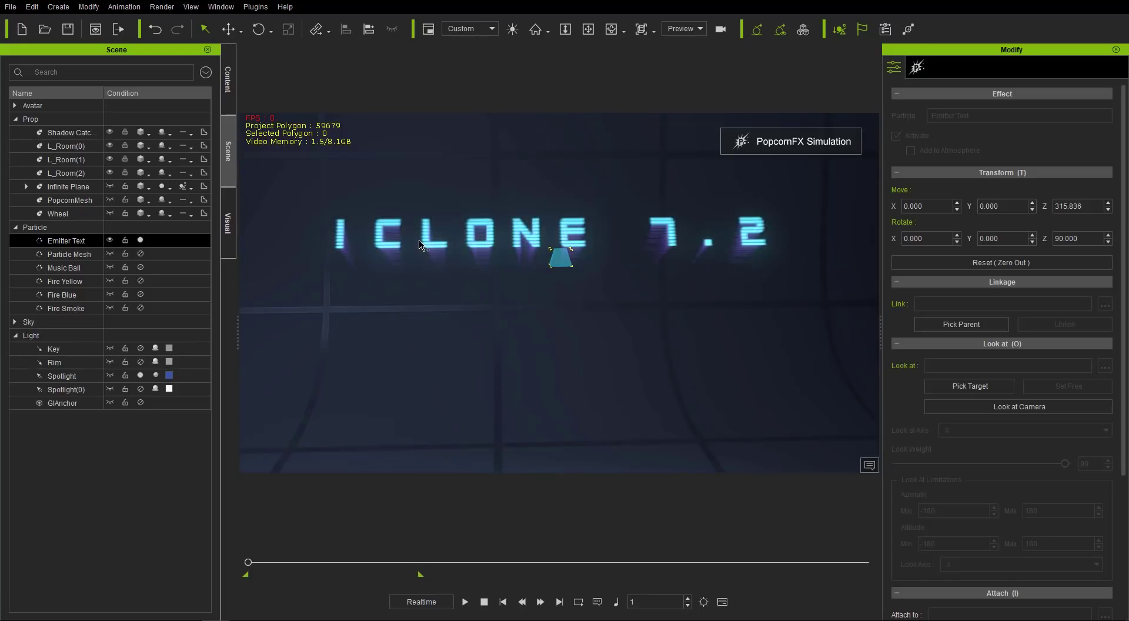
{"action": "left_click", "coordinate": [915, 67]}
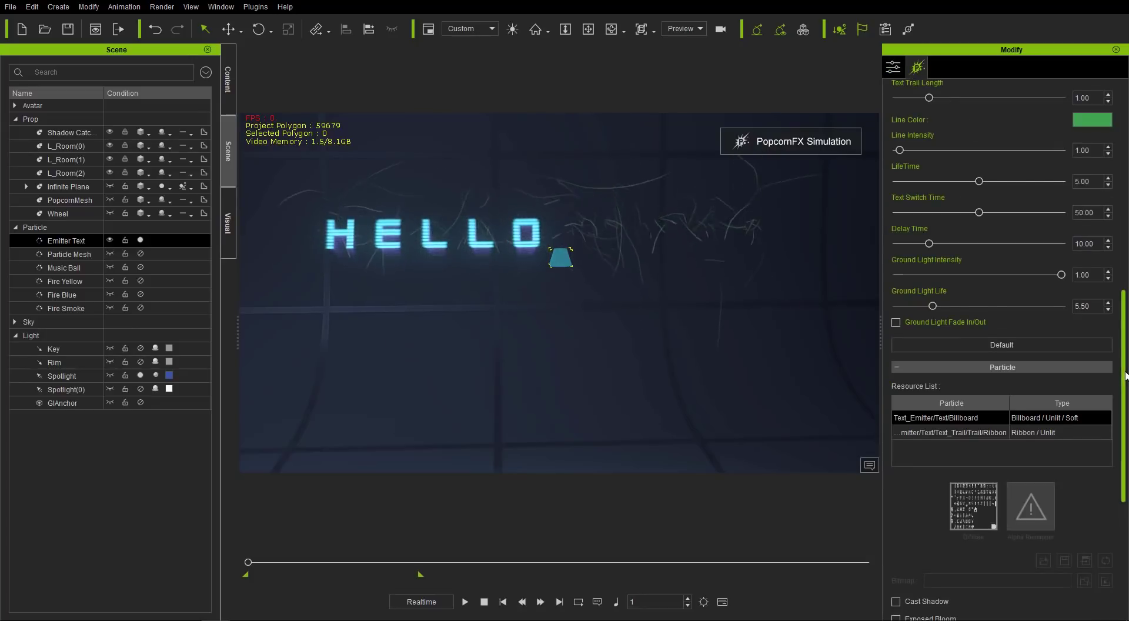
Step: Compare the text entries of the Text1 and Text2 samplers in the Emitter Text effect
{"action": "scroll", "coordinate": [1002, 347], "scroll_direction": "up", "scroll_amount": 10}
{"action": "scroll", "coordinate": [1089, 192], "scroll_direction": "up", "scroll_amount": 1}
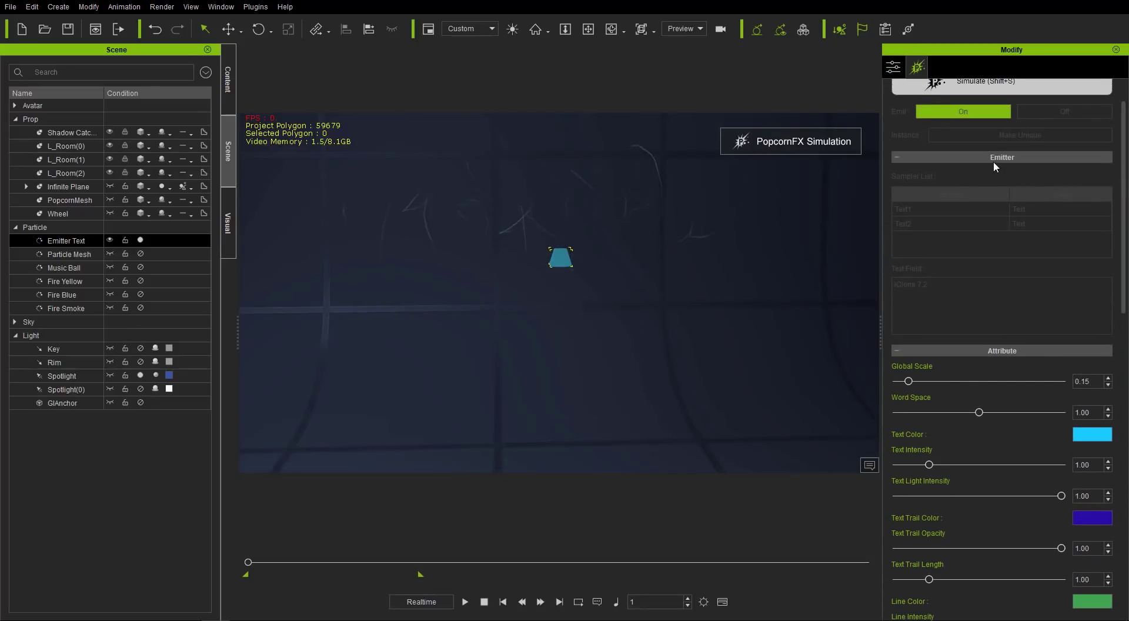
{"action": "left_click", "coordinate": [922, 223]}
{"action": "left_click", "coordinate": [921, 210]}
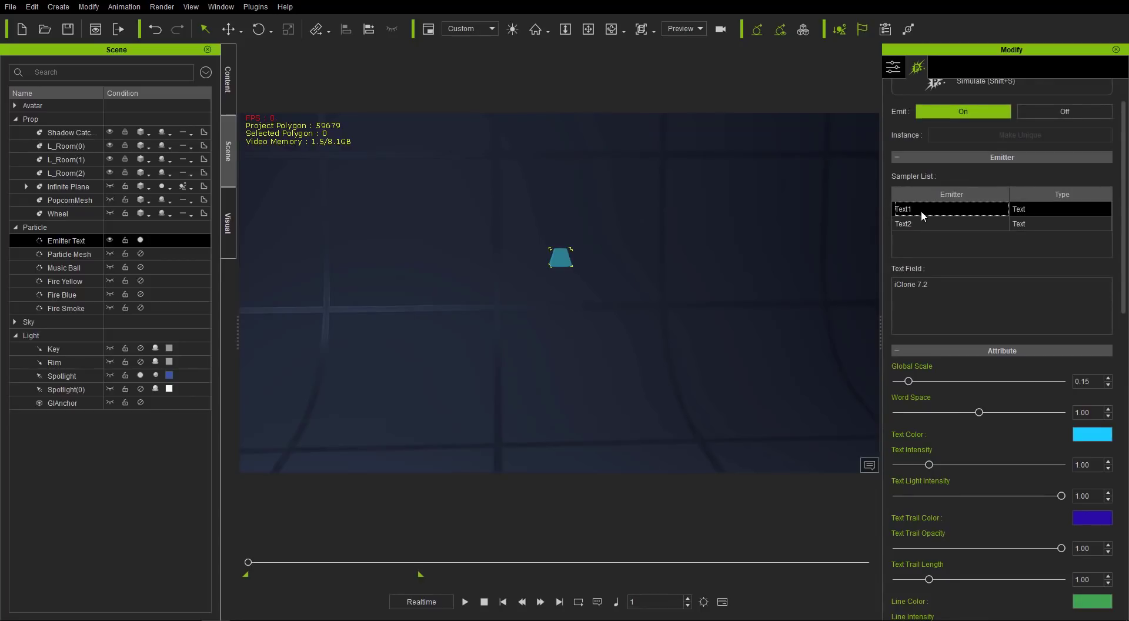
{"action": "left_click", "coordinate": [920, 223]}
{"action": "left_click", "coordinate": [917, 209]}
{"action": "left_click", "coordinate": [947, 283]}
Step: Replace the text of the Text2 sampler with "Super Awesome Combo!"
{"action": "left_click", "coordinate": [939, 227]}
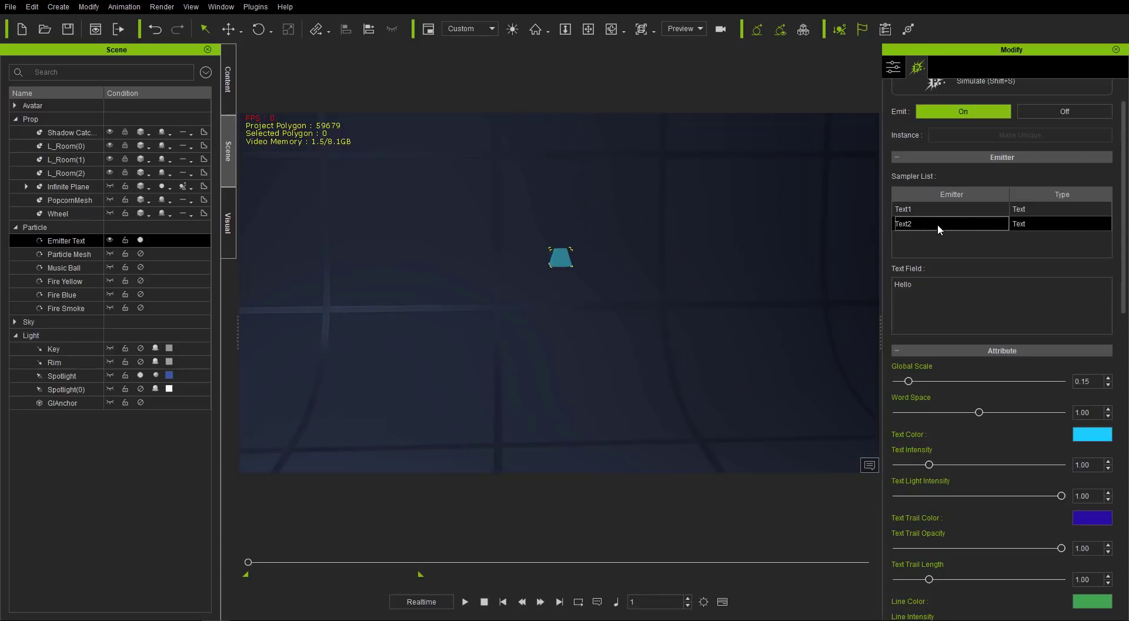
{"action": "double_click", "coordinate": [928, 280]}
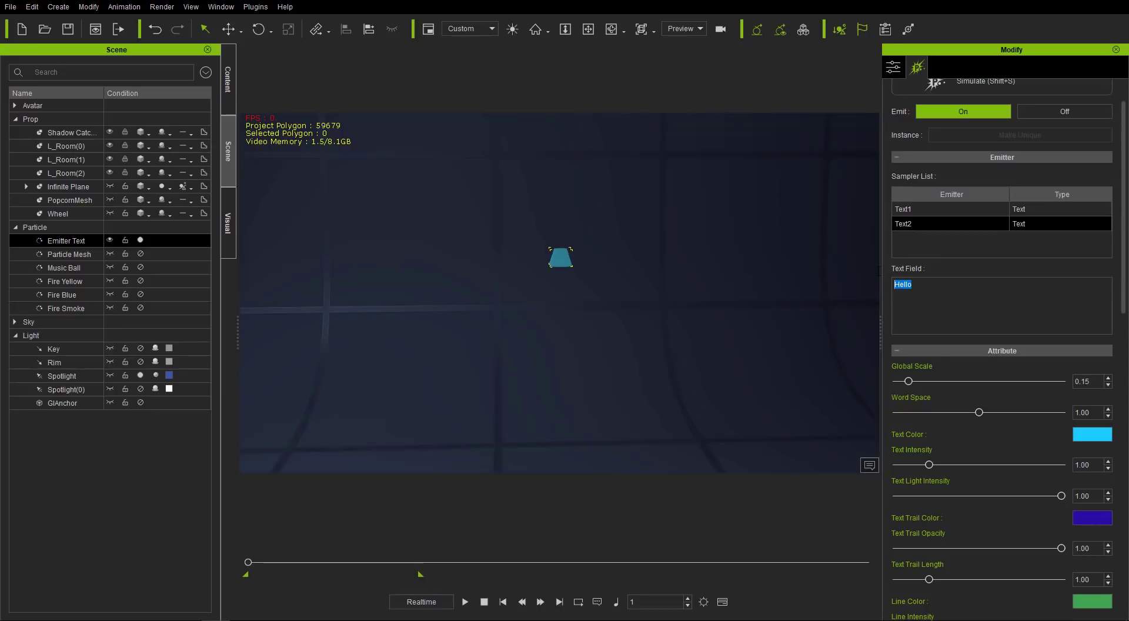
{"action": "type", "text": "Sup"}
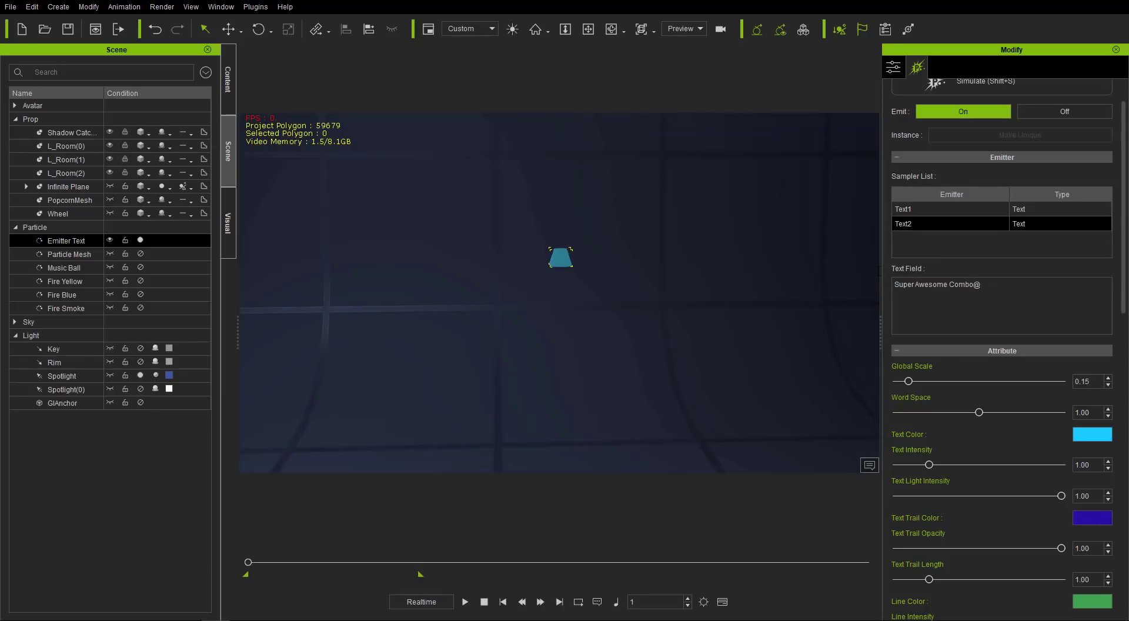
{"action": "type", "text": "er Awesome Combo@"}
{"action": "key", "text": "BackSpace"}
{"action": "type", "text": "!"}
Step: Reselect the Emitter Text effect, run its simulation to preview the edited text, and stop it
{"action": "left_click", "coordinate": [75, 254]}
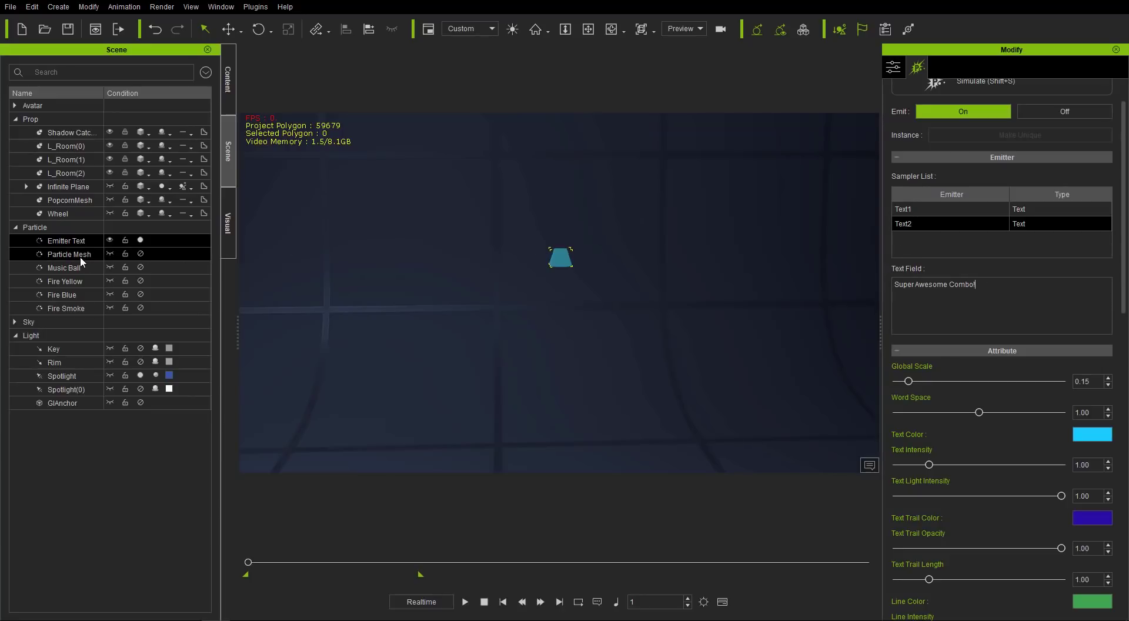
{"action": "left_click", "coordinate": [73, 242]}
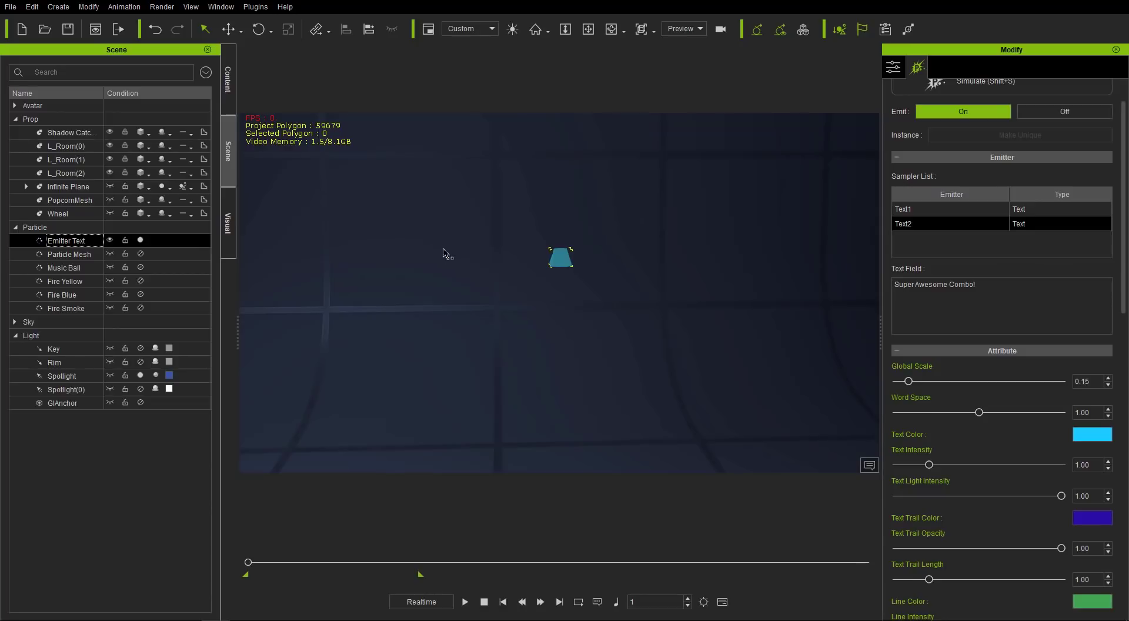
{"action": "key", "text": "shift+s"}
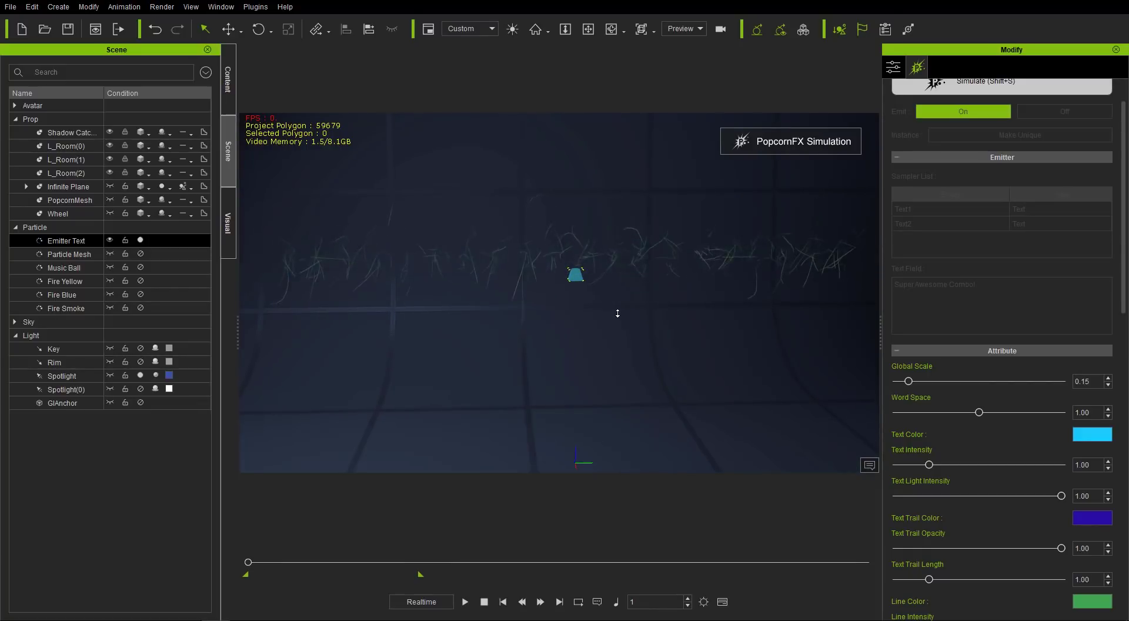
{"action": "key", "text": "shift+s"}
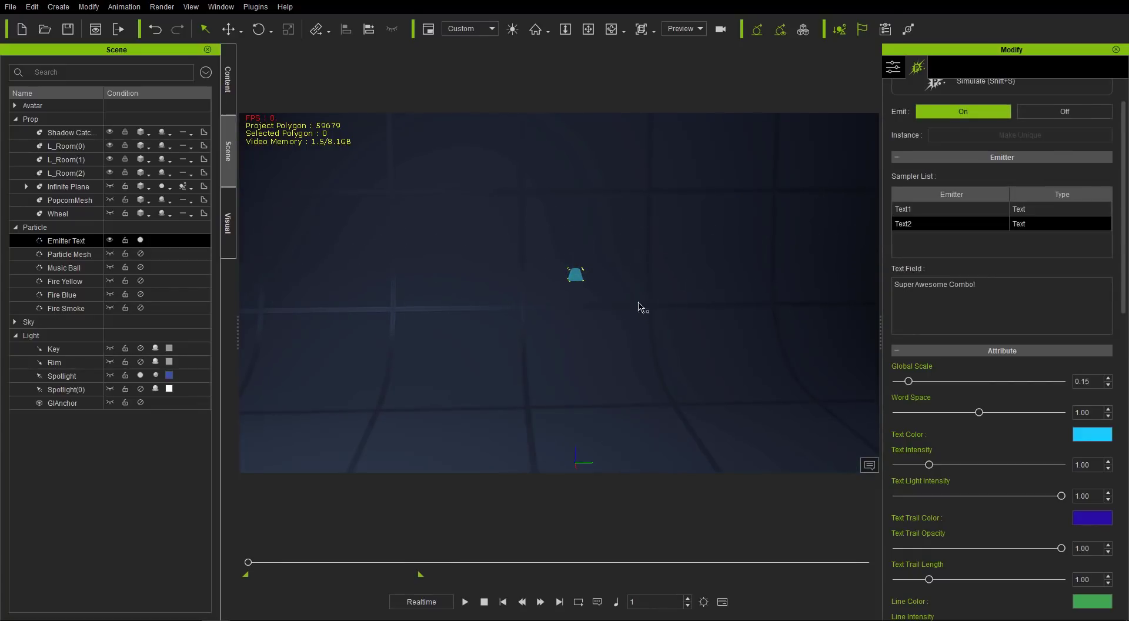
Step: Save the Emitter Text effect to the custom Particle library as Super Awesome Combo
{"action": "left_click", "coordinate": [231, 73]}
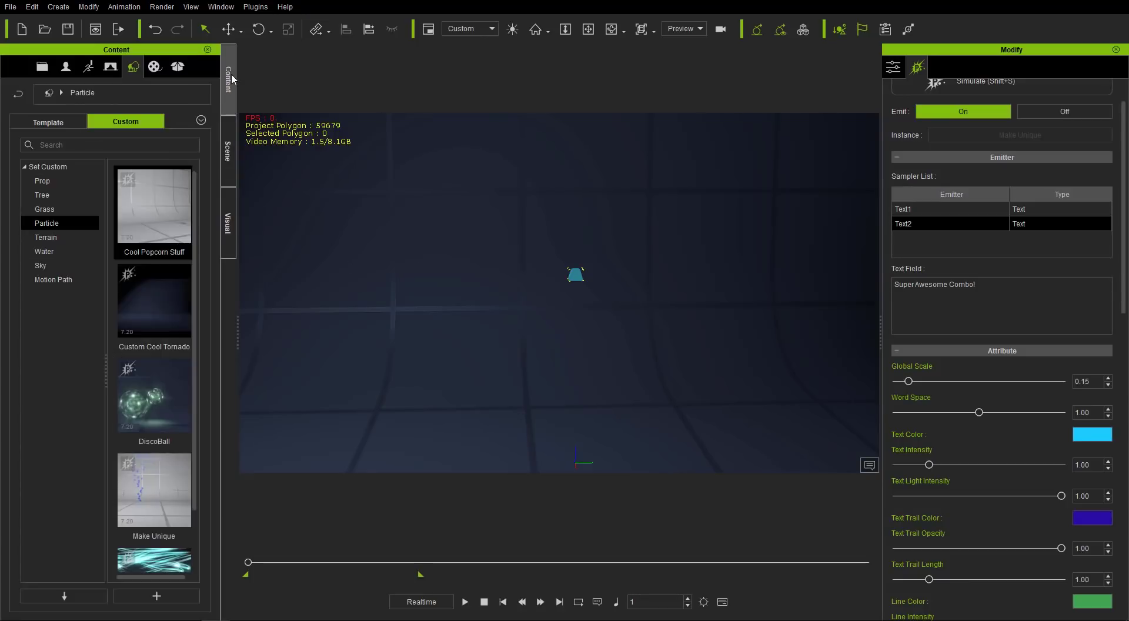
{"action": "left_click", "coordinate": [156, 595]}
{"action": "left_click", "coordinate": [582, 325]}
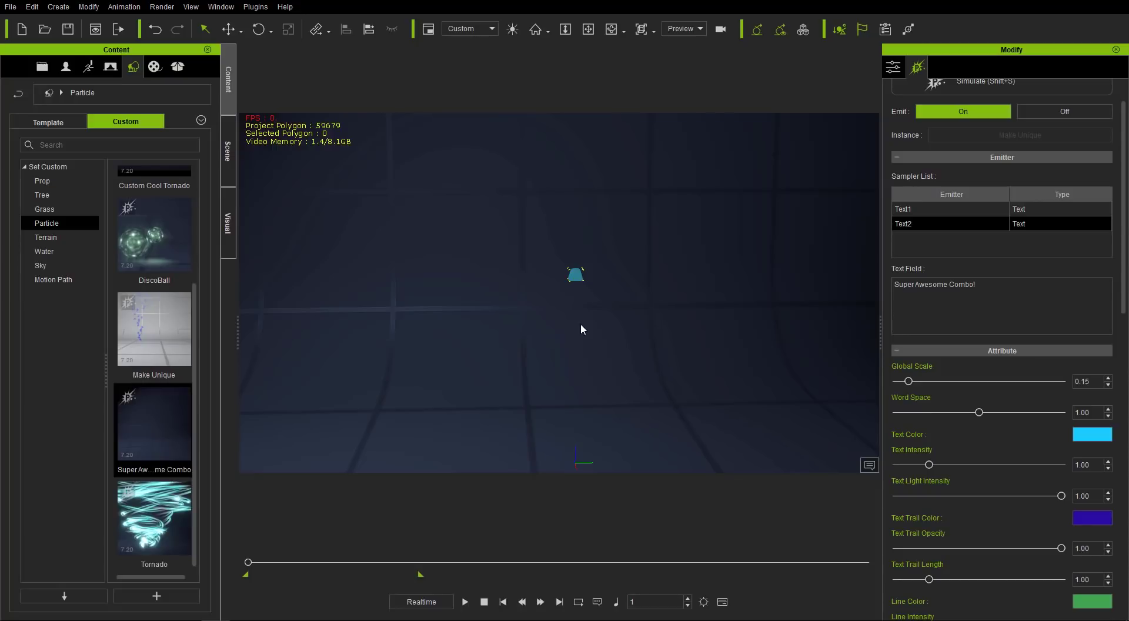
Step: Replace the original Emitter Text effect with the saved Super Awesome Combo, then delete the reloaded effect from the scene
{"action": "left_click", "coordinate": [574, 281]}
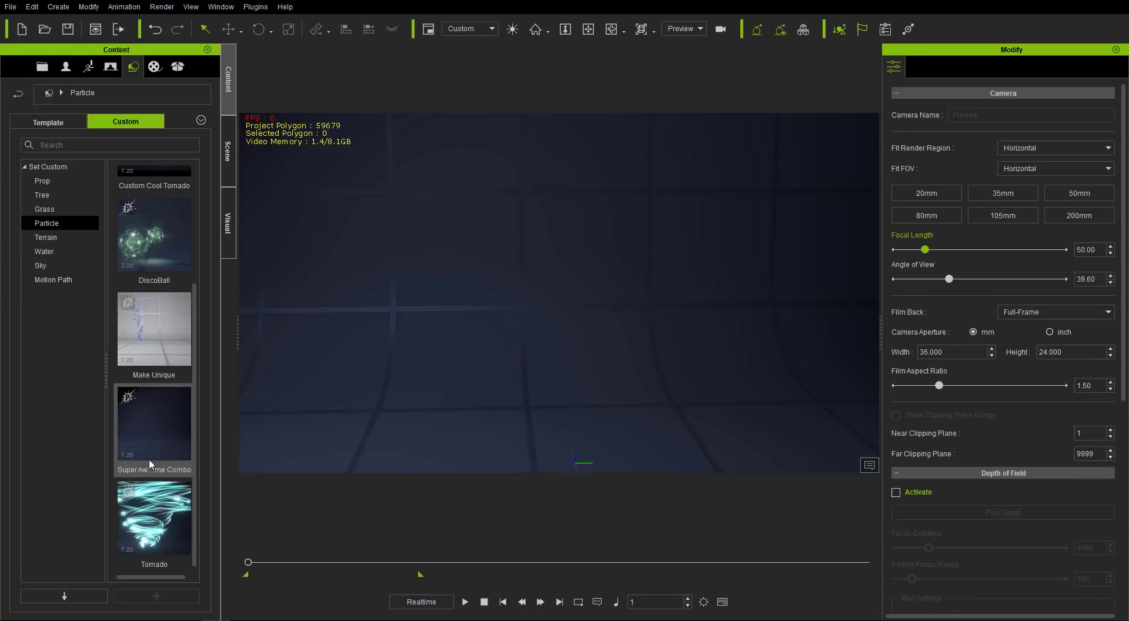
{"action": "double_click", "coordinate": [157, 440]}
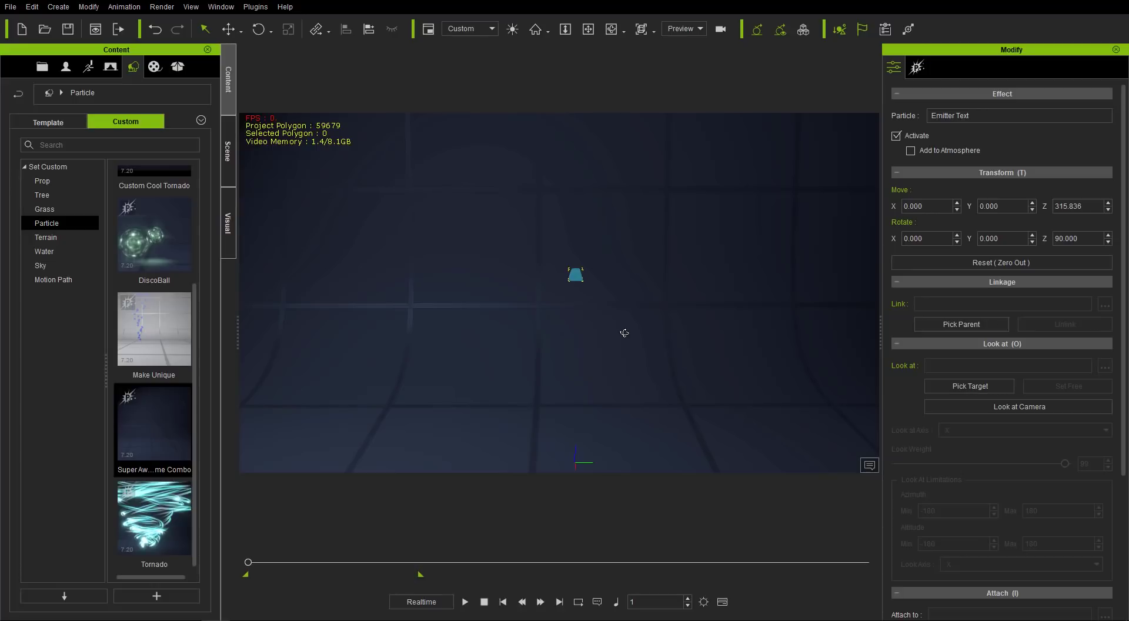
{"action": "left_click", "coordinate": [582, 294]}
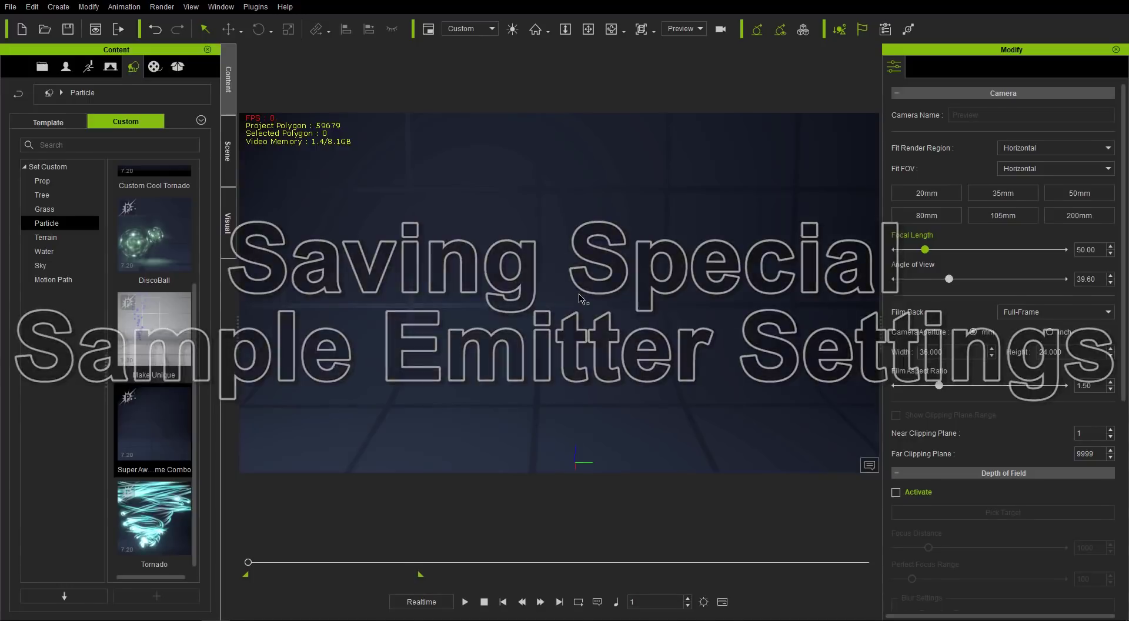
Step: Show and activate the Fire Yellow, Fire Blue and Fire Smoke particle effects in the scene
{"action": "left_click", "coordinate": [228, 151]}
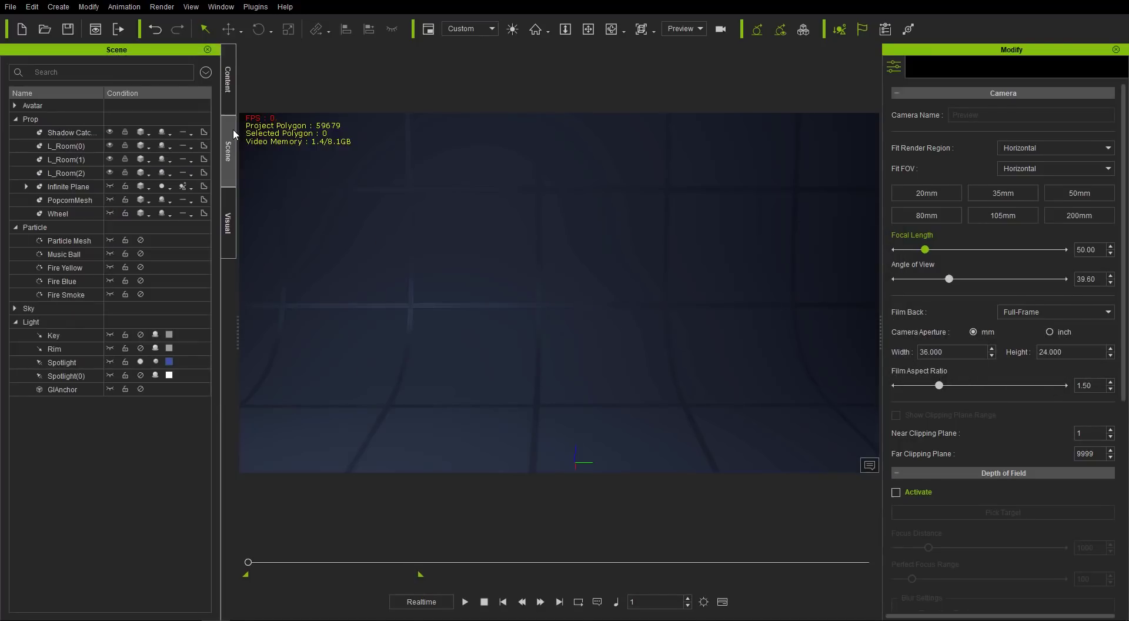
{"action": "left_click", "coordinate": [140, 267]}
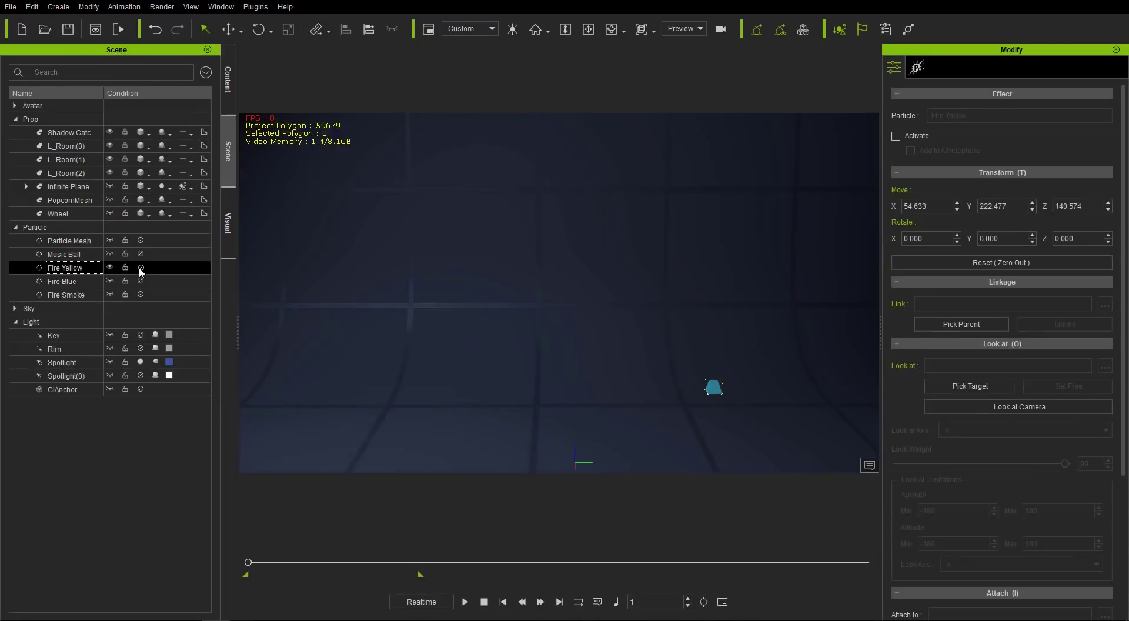
{"action": "left_click", "coordinate": [140, 280]}
{"action": "left_click", "coordinate": [110, 282]}
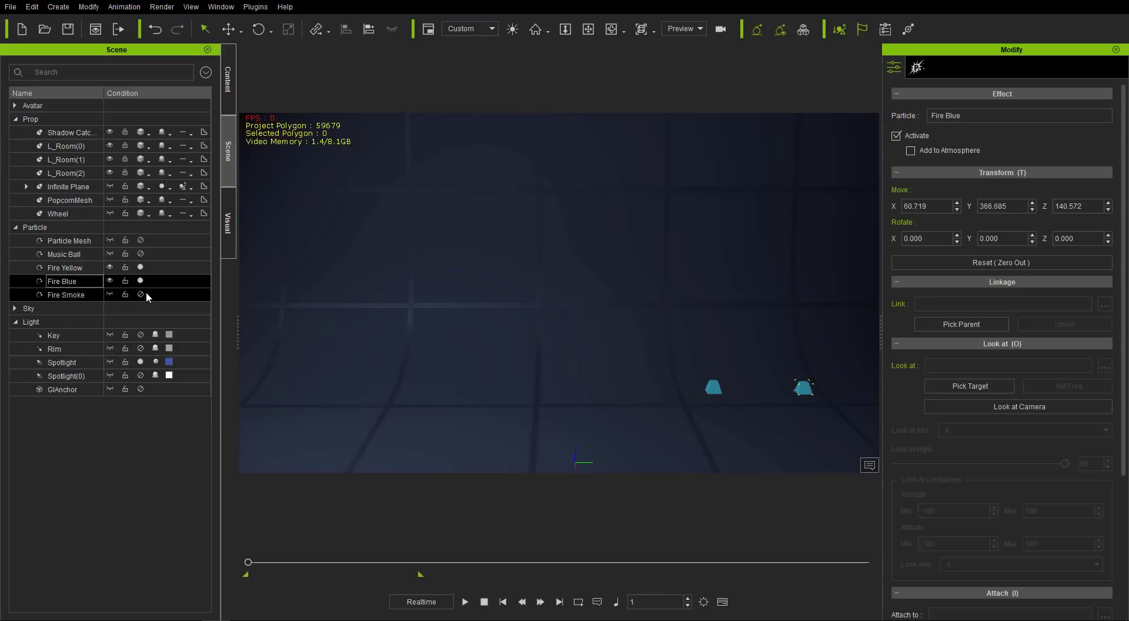
{"action": "left_click", "coordinate": [140, 294]}
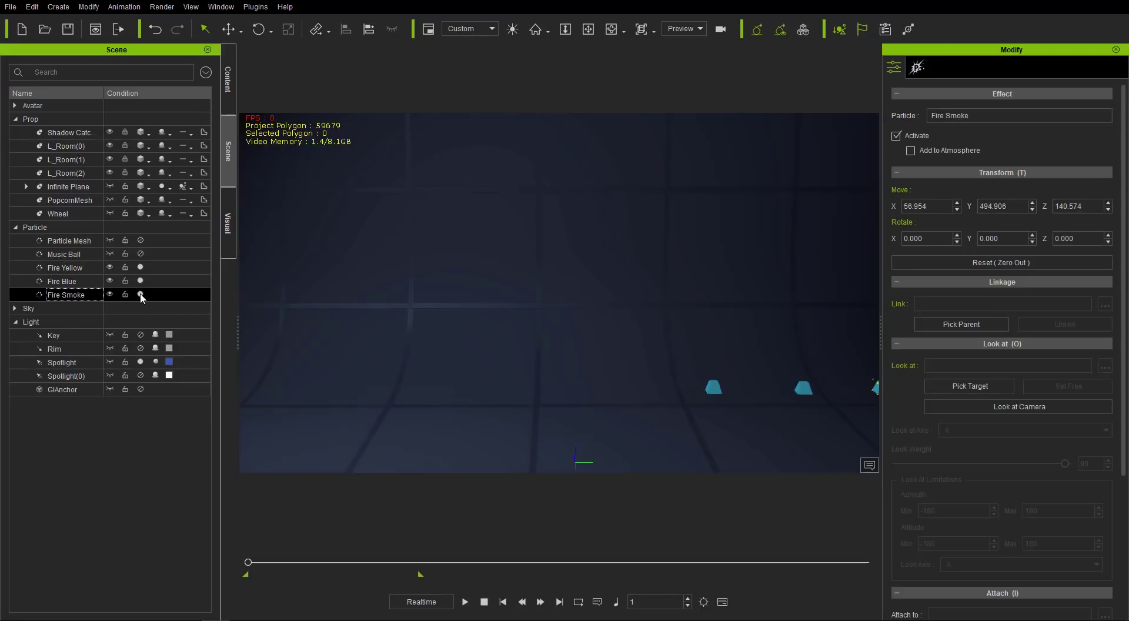
Step: Bring the three fire effects into view, preview their simulation together, and stop it
{"action": "middle_click_drag", "start_coordinate": [696, 351], "coordinate": [537, 282]}
{"action": "scroll", "coordinate": [592, 305], "scroll_direction": "up", "scroll_amount": 3}
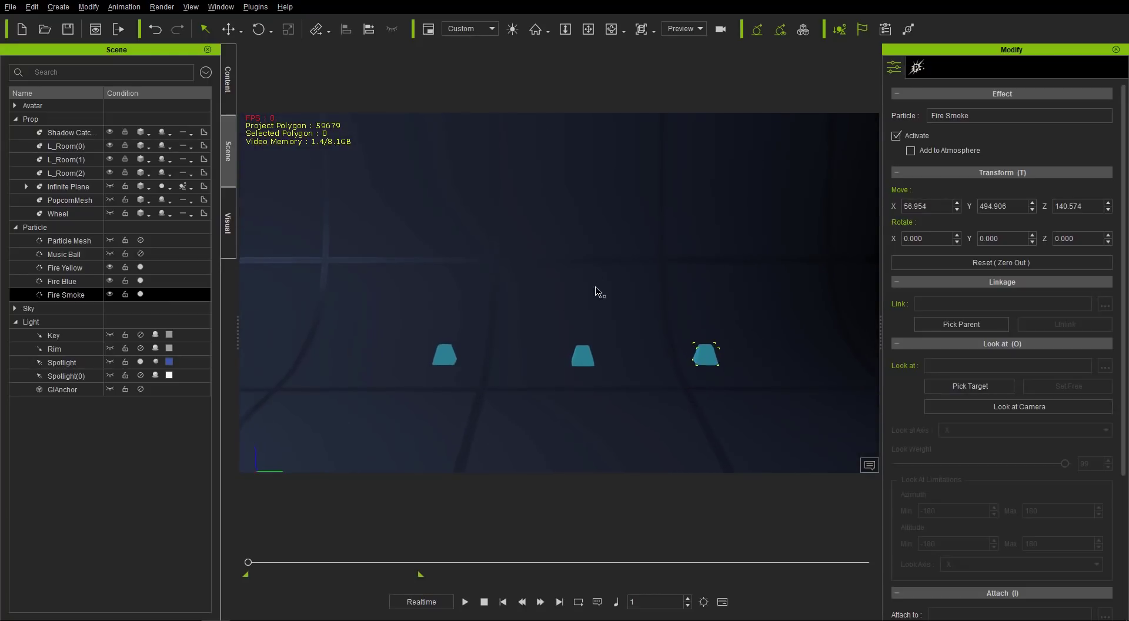
{"action": "key", "text": "space"}
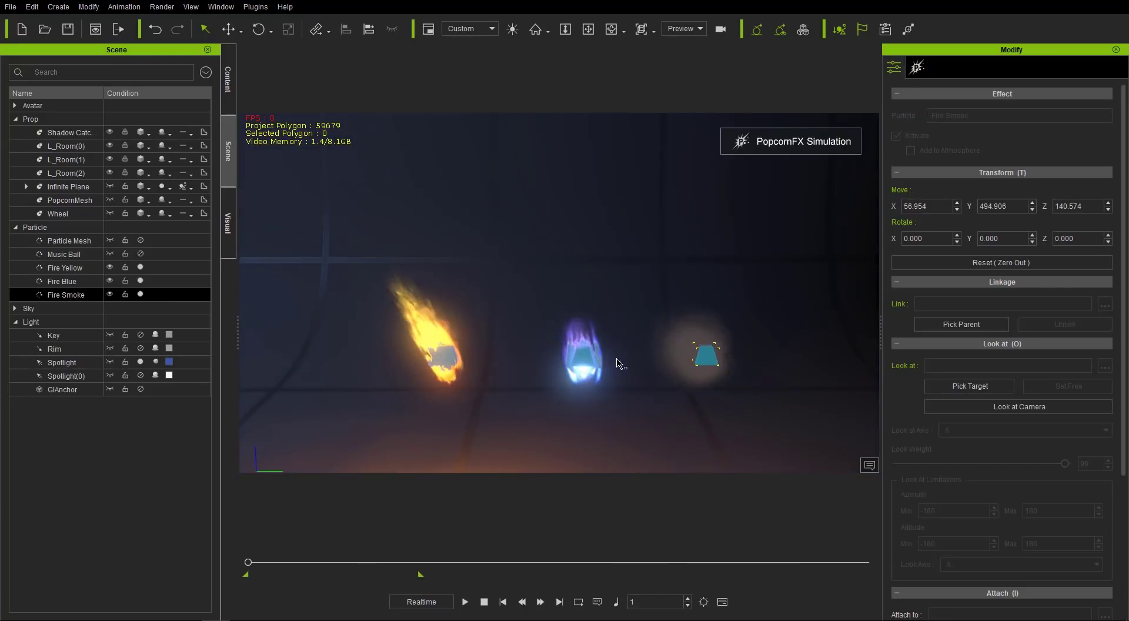
{"action": "scroll", "coordinate": [613, 396], "scroll_direction": "up", "scroll_amount": 2}
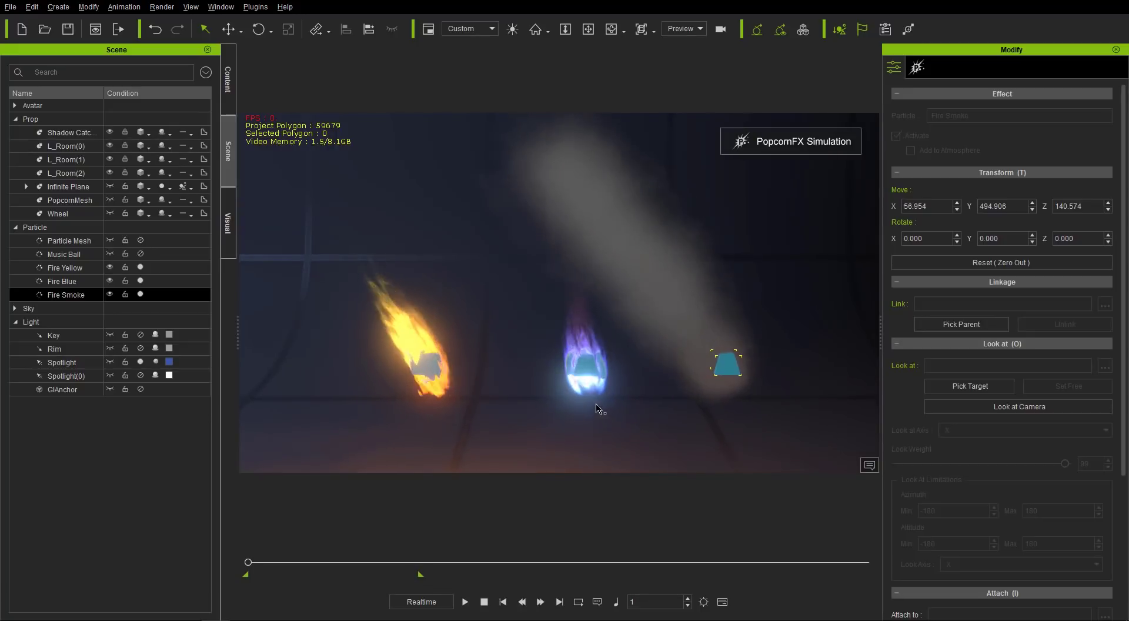
{"action": "middle_click_drag", "start_coordinate": [600, 409], "coordinate": [593, 383]}
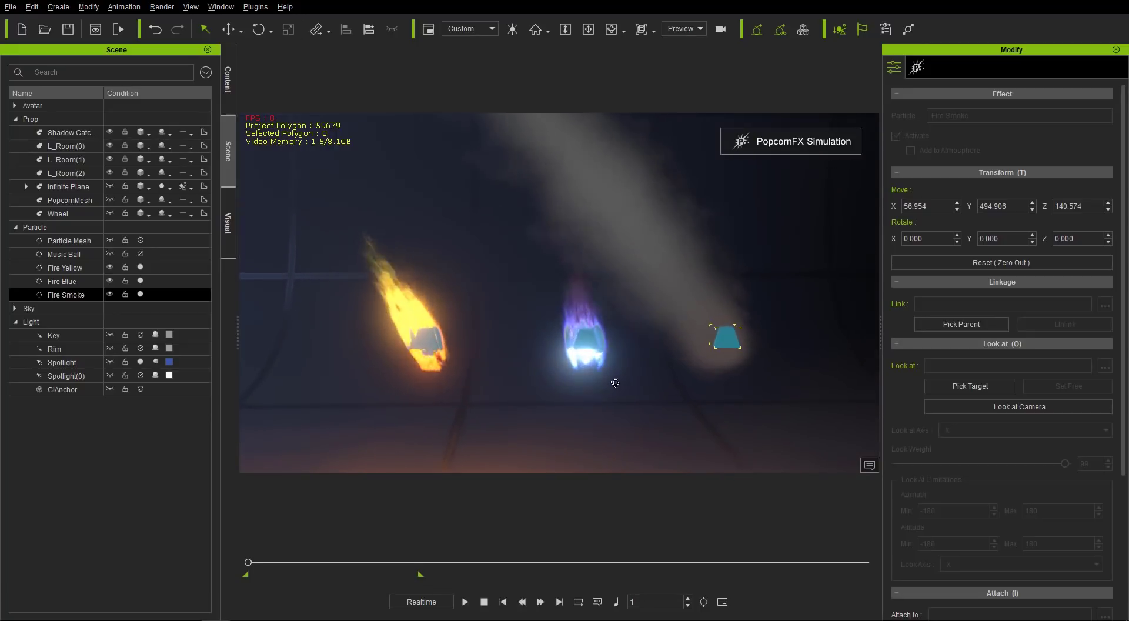
{"action": "right_click_drag", "start_coordinate": [595, 382], "coordinate": [667, 385]}
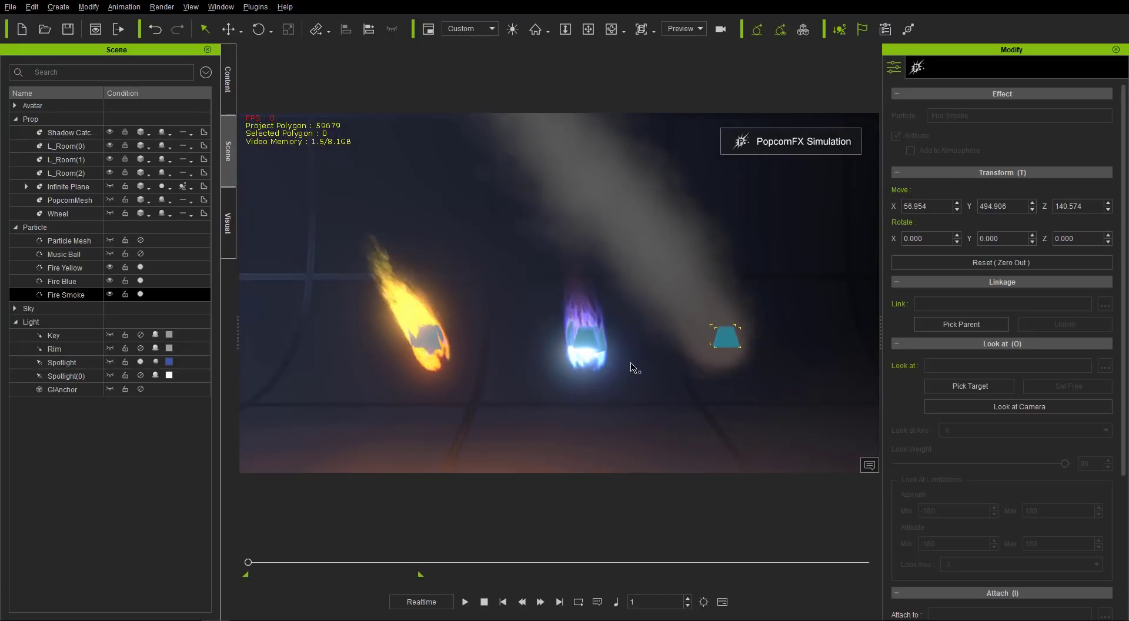
{"action": "middle_click_drag", "start_coordinate": [630, 370], "coordinate": [617, 362]}
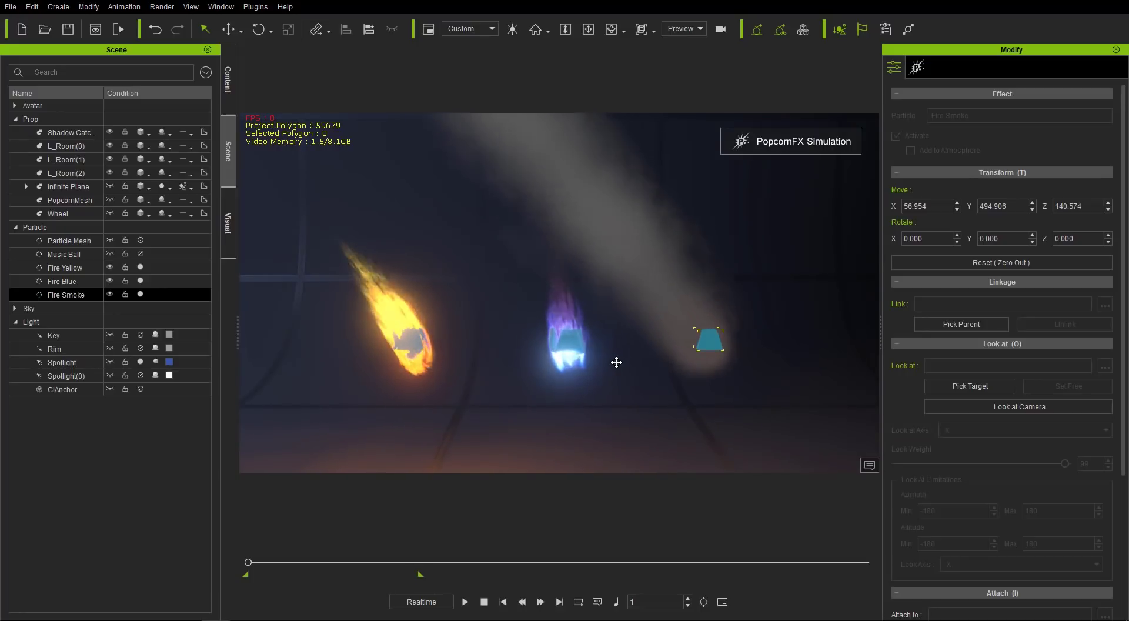
{"action": "key", "text": "Escape"}
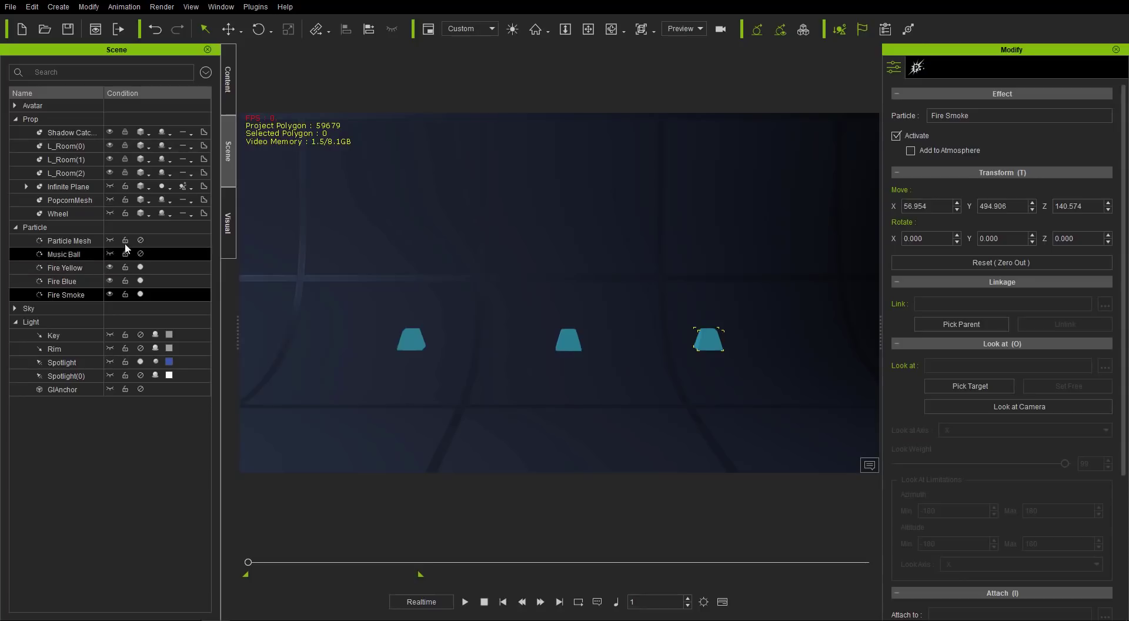
Step: Show the Wheel prop and open the PopcornFX settings of the Fire Yellow effect
{"action": "left_click", "coordinate": [104, 212]}
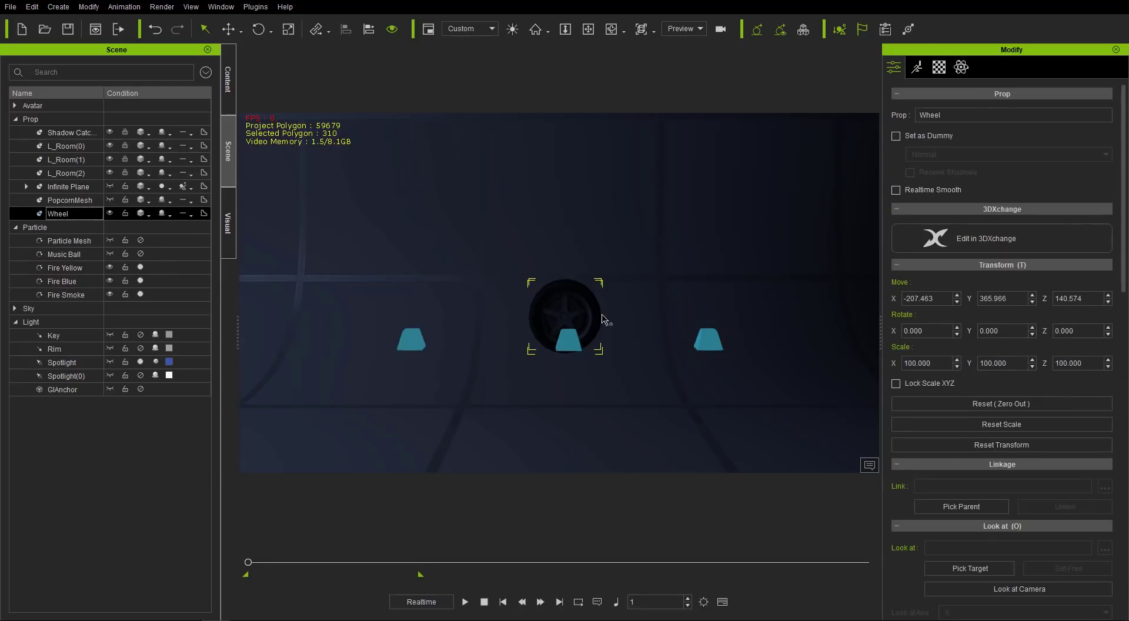
{"action": "right_click_drag", "start_coordinate": [676, 247], "coordinate": [373, 365]}
{"action": "left_click", "coordinate": [365, 352]}
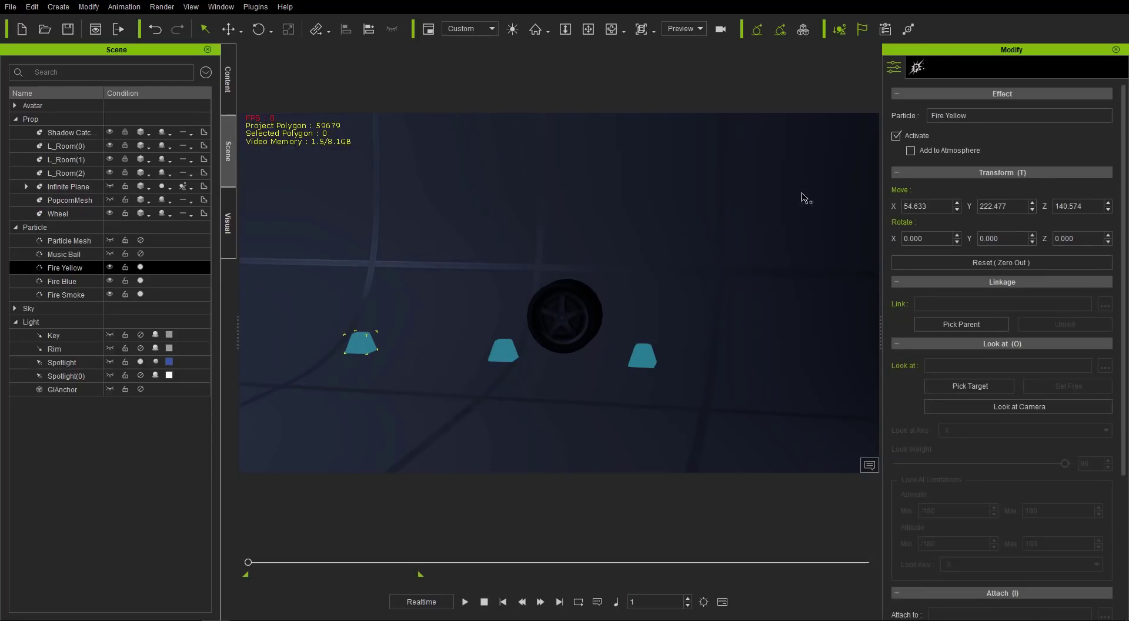
{"action": "left_click", "coordinate": [918, 70]}
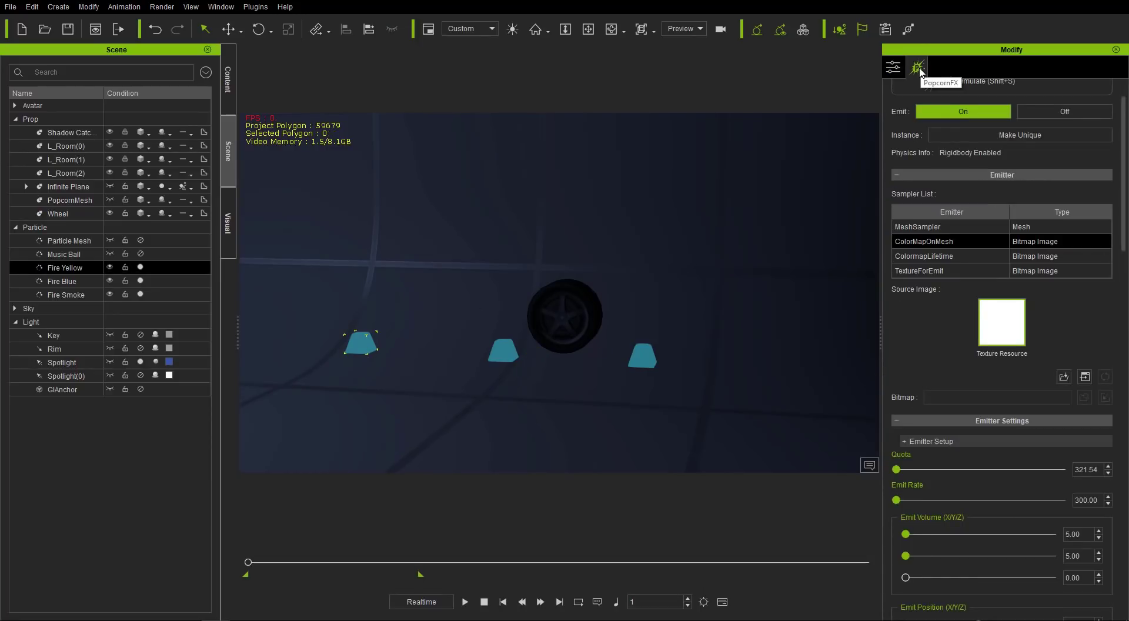
Step: Expand Fire Yellow's Emitter Setup and pick the Wheel prop as the MeshSampler's sampler mesh
{"action": "left_click", "coordinate": [949, 227]}
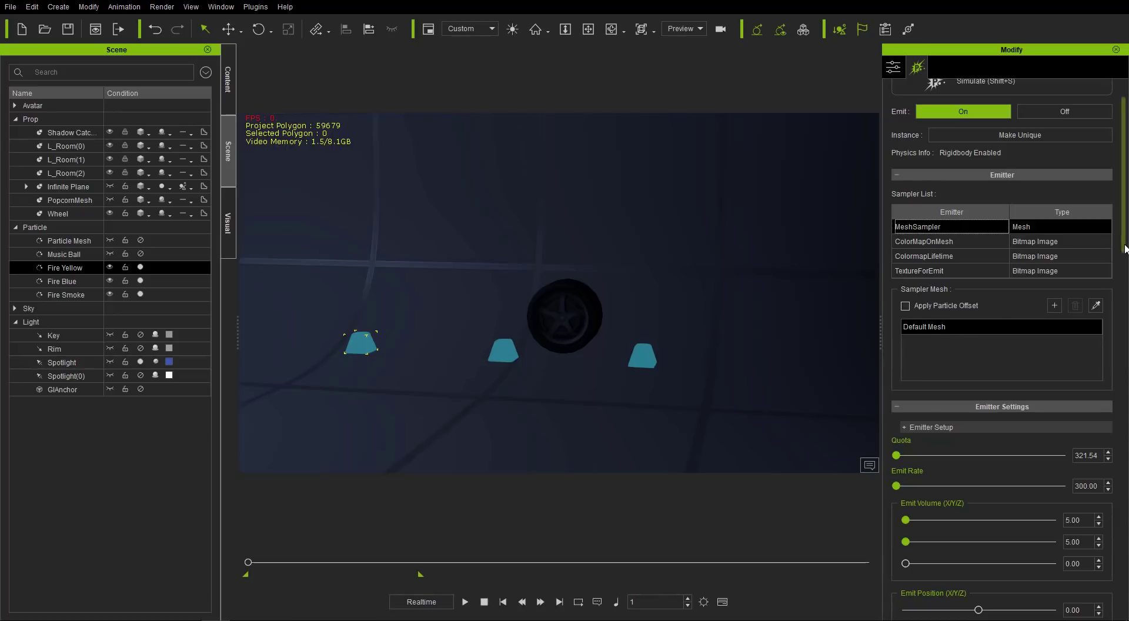
{"action": "scroll", "coordinate": [1125, 249], "scroll_direction": "up", "scroll_amount": 1}
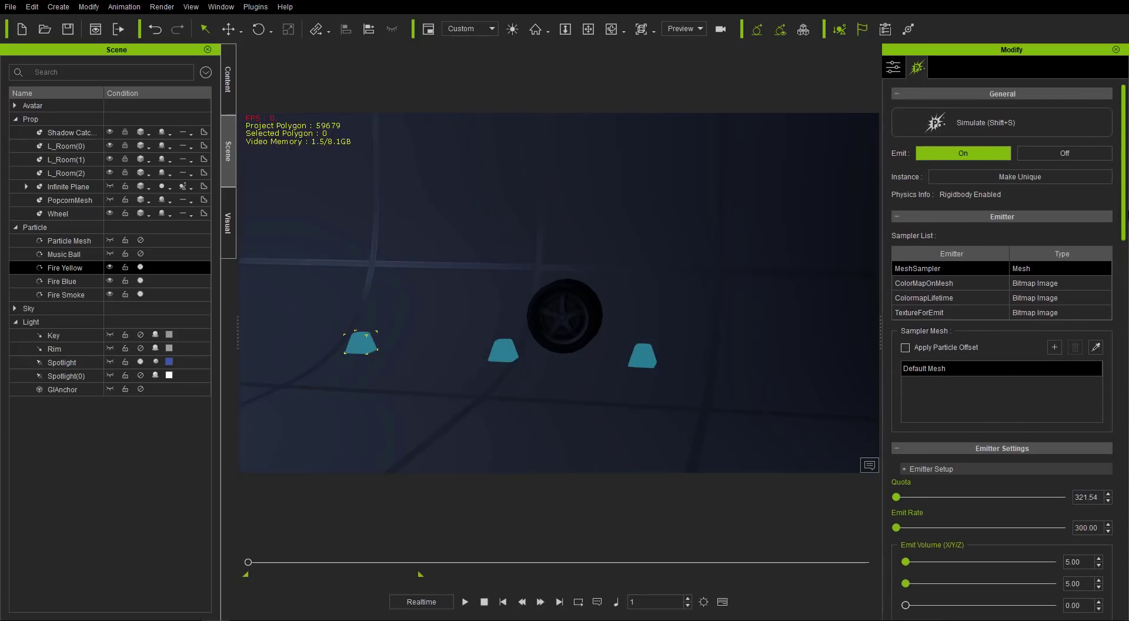
{"action": "left_click", "coordinate": [928, 467]}
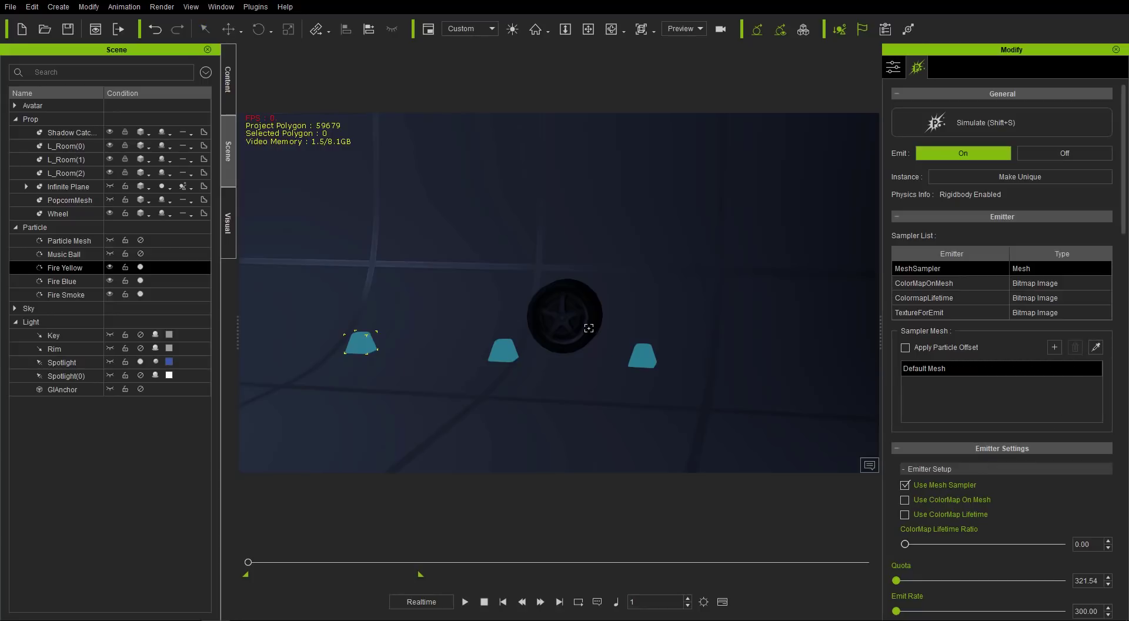
{"action": "left_click", "coordinate": [573, 310]}
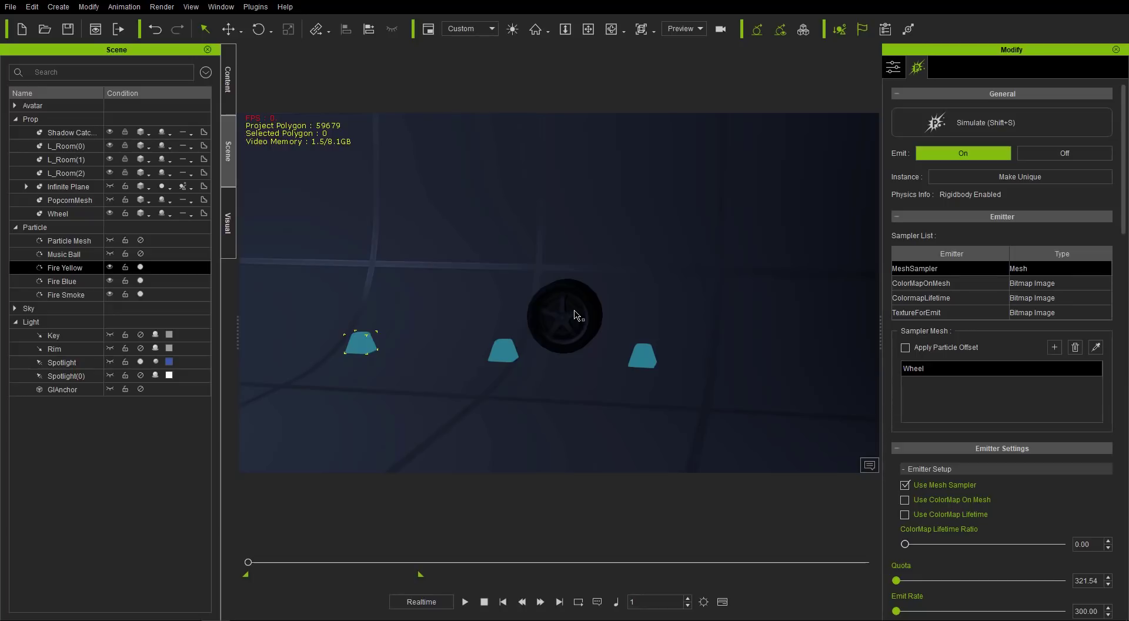
Step: Simulate the effects to check the yellow fire burning on the wheel, then stop the simulation
{"action": "key", "text": "shift+s"}
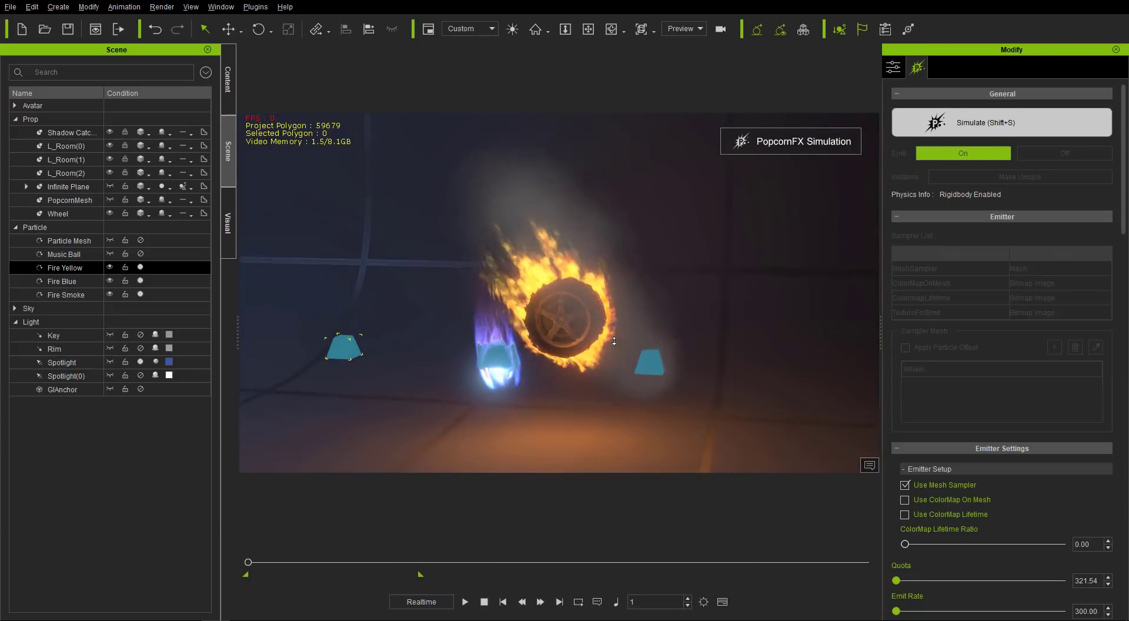
{"action": "scroll", "coordinate": [603, 383], "scroll_direction": "up", "scroll_amount": 3}
{"action": "right_click_drag", "start_coordinate": [600, 376], "coordinate": [669, 365]}
{"action": "key", "text": "shift+s"}
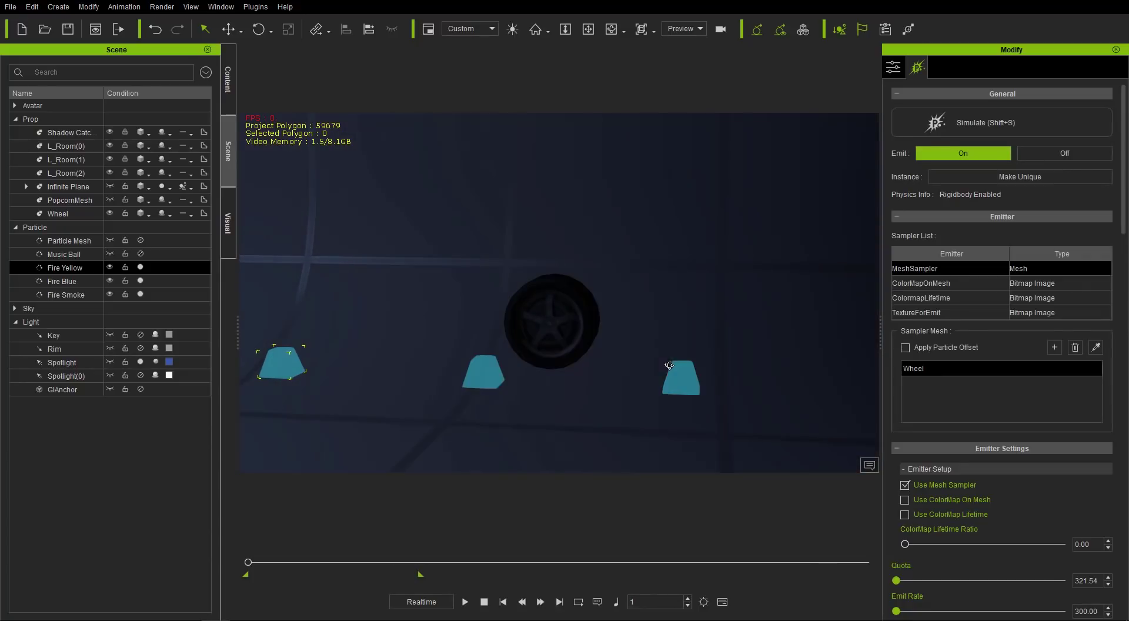
Step: Pick the Wheel prop as the MeshSampler's sampler mesh for Fire Blue and enable Use Mesh Sampler in its Emitter Setup
{"action": "left_click", "coordinate": [483, 373]}
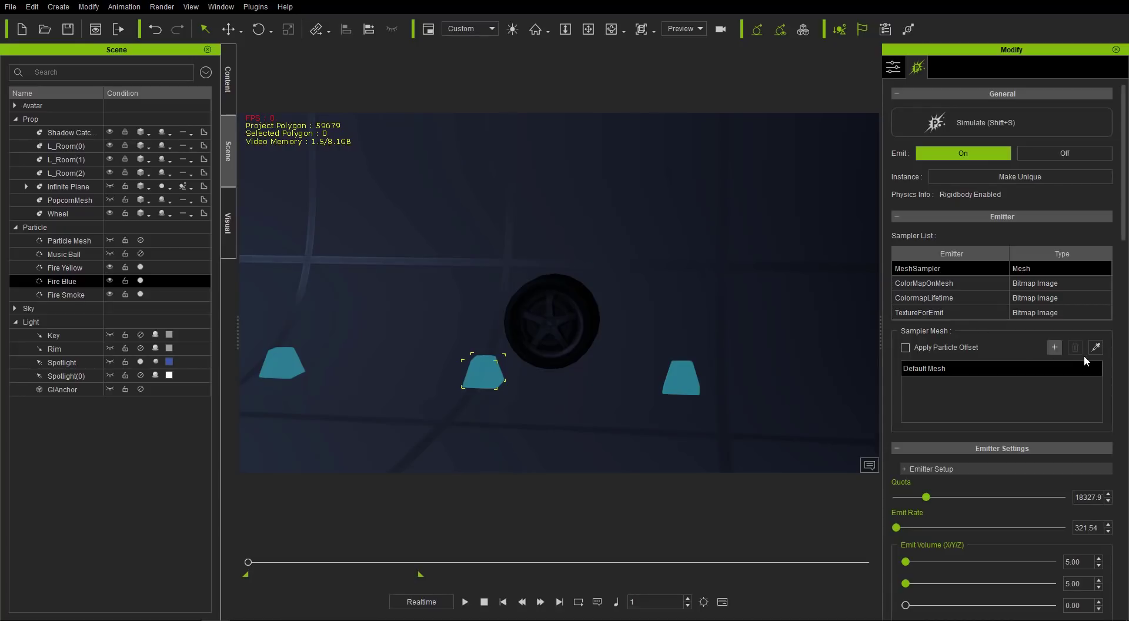
{"action": "left_click", "coordinate": [562, 323]}
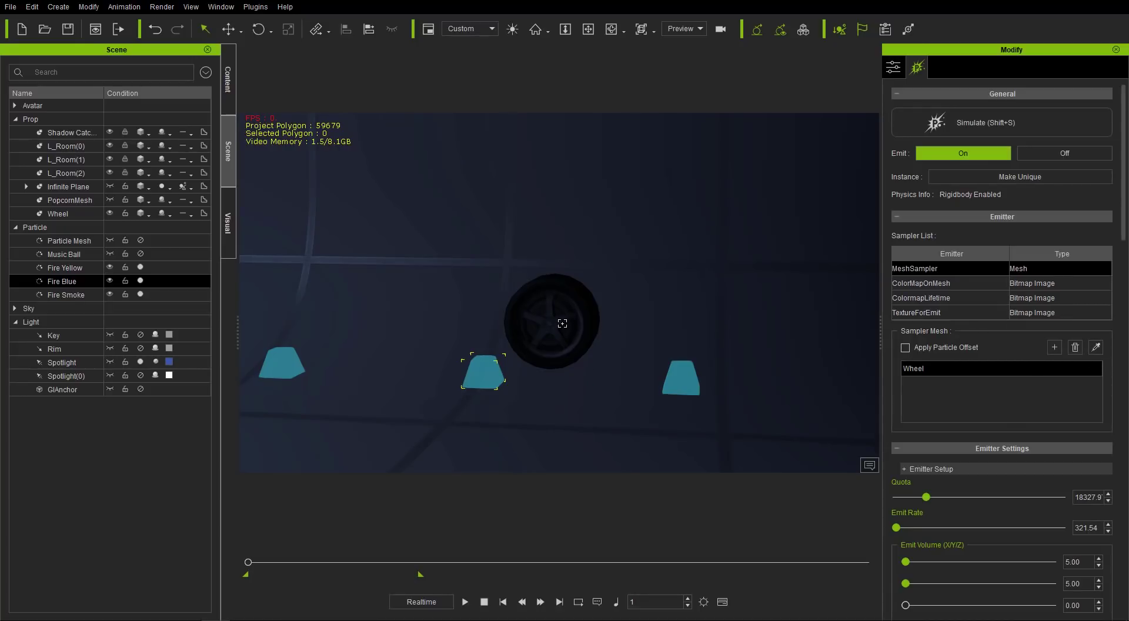
{"action": "left_click", "coordinate": [910, 471]}
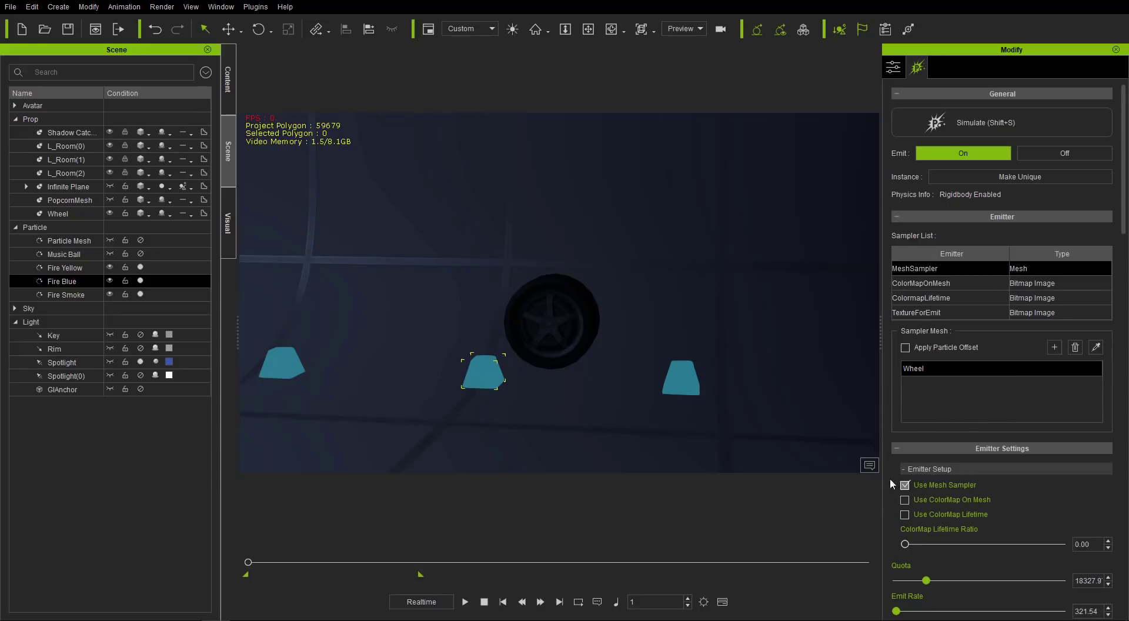
Step: Simulate the effects to check the blue fire burning on the wheel together with the yellow one, and stop the simulation
{"action": "key", "text": "shift+s"}
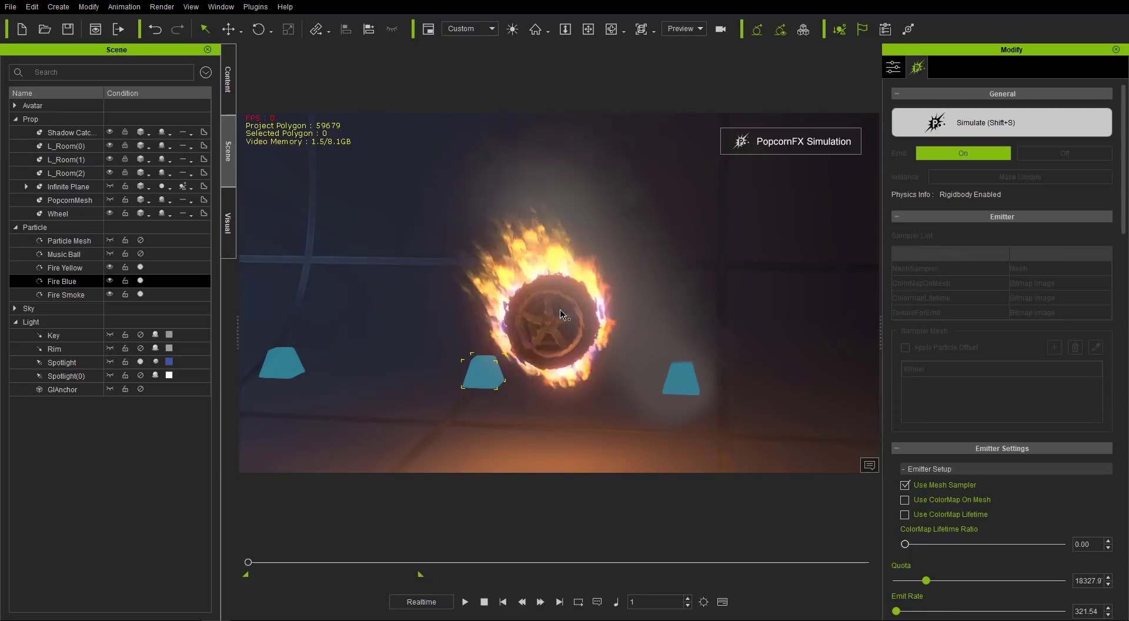
{"action": "mouse_move", "coordinate": [646, 280]}
{"action": "right_mouse_down"}
{"action": "mouse_move", "coordinate": [670, 282]}
{"action": "mouse_move", "coordinate": [651, 295]}
{"action": "right_mouse_up"}
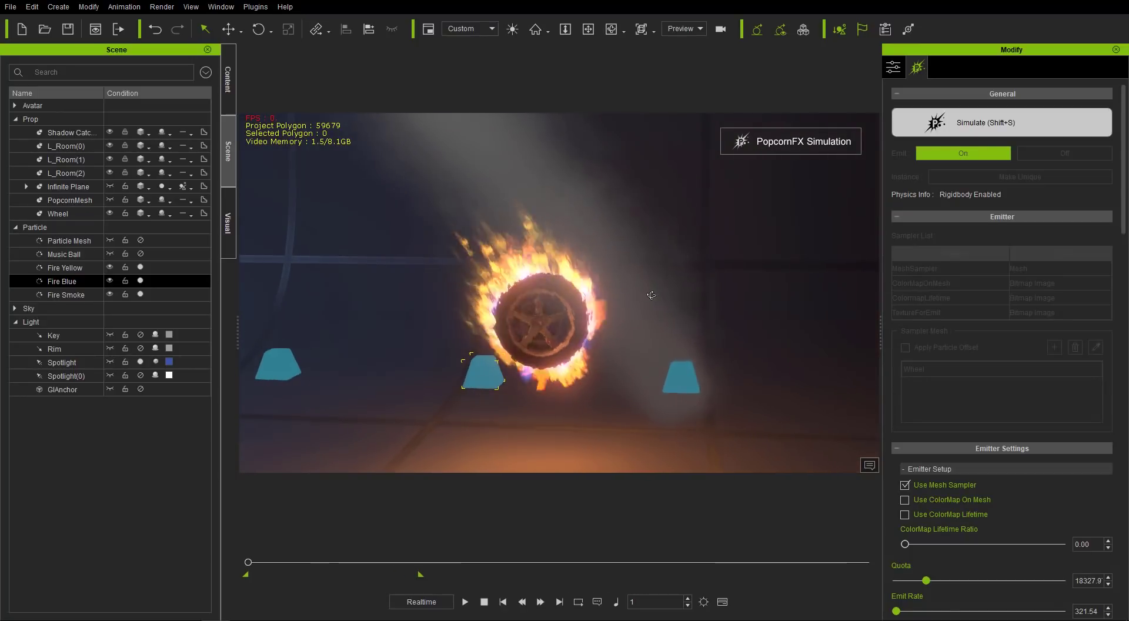
{"action": "key", "text": "shift+s"}
Step: Pick the Wheel prop as Fire Smoke's sampler mesh and enable Use Mesh Sampler in its Emitter Setup
{"action": "left_click", "coordinate": [679, 389]}
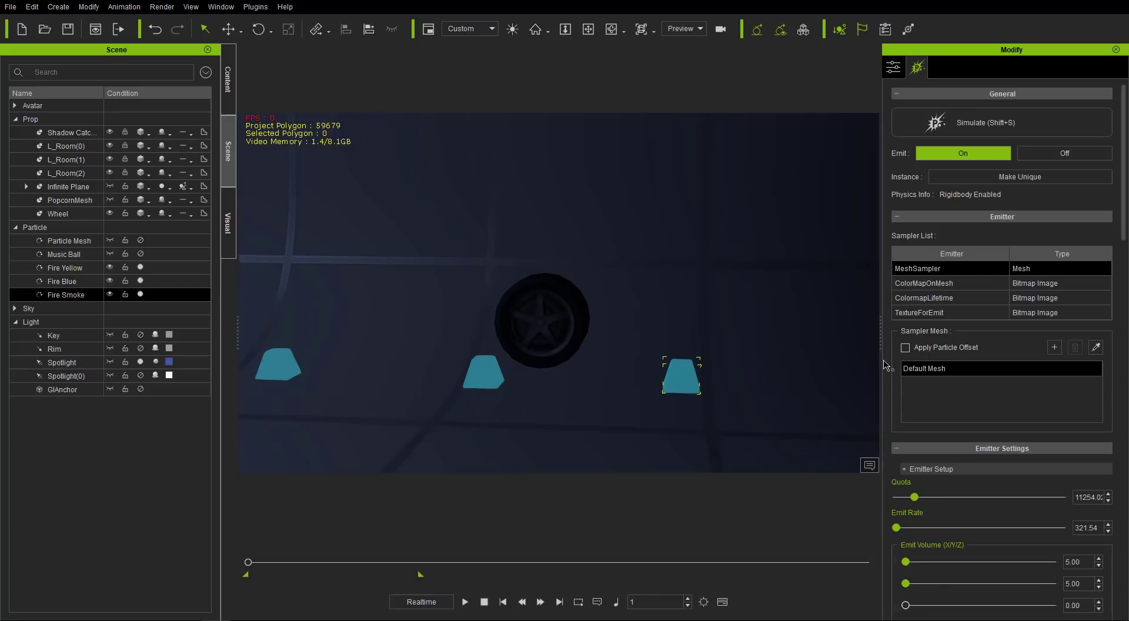
{"action": "left_click", "coordinate": [551, 321]}
{"action": "left_click", "coordinate": [911, 469]}
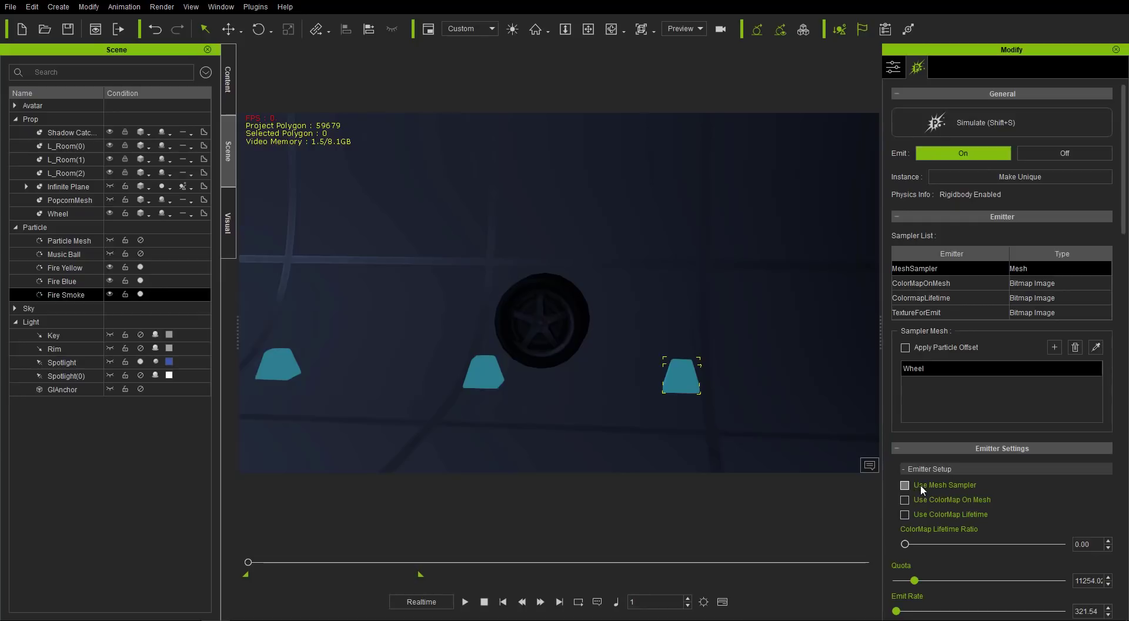
{"action": "left_click", "coordinate": [920, 486]}
Step: Simulate all three fire effects to check the flames and smoke on the wheel, and stop the simulation
{"action": "key", "text": "shift+s"}
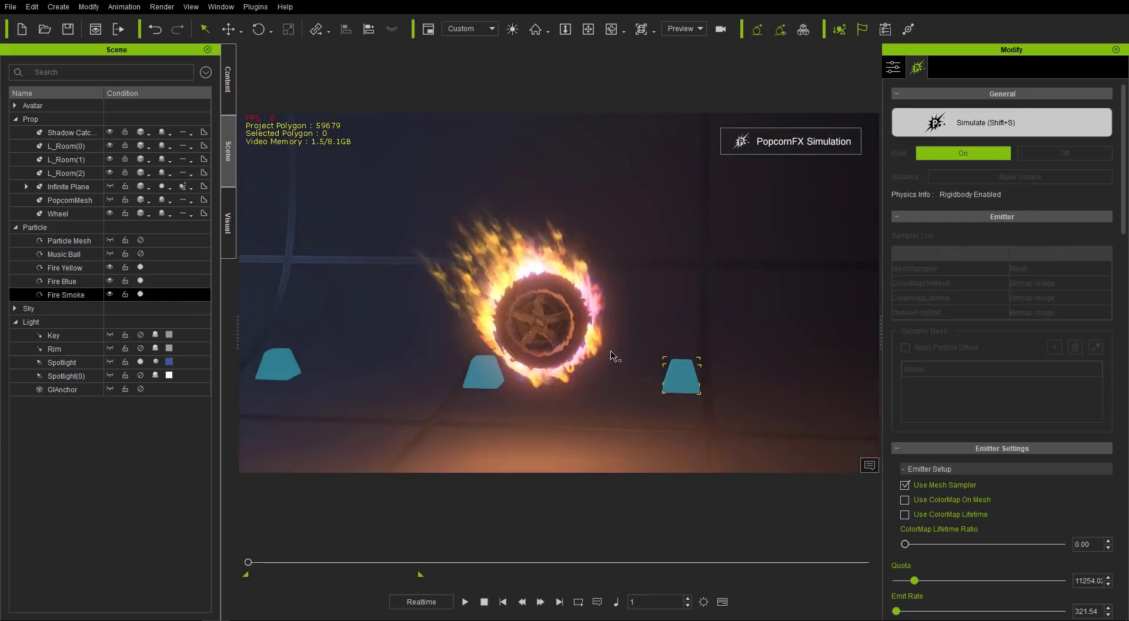
{"action": "middle_click_drag", "start_coordinate": [553, 306], "coordinate": [530, 347]}
{"action": "key", "text": "shift+s"}
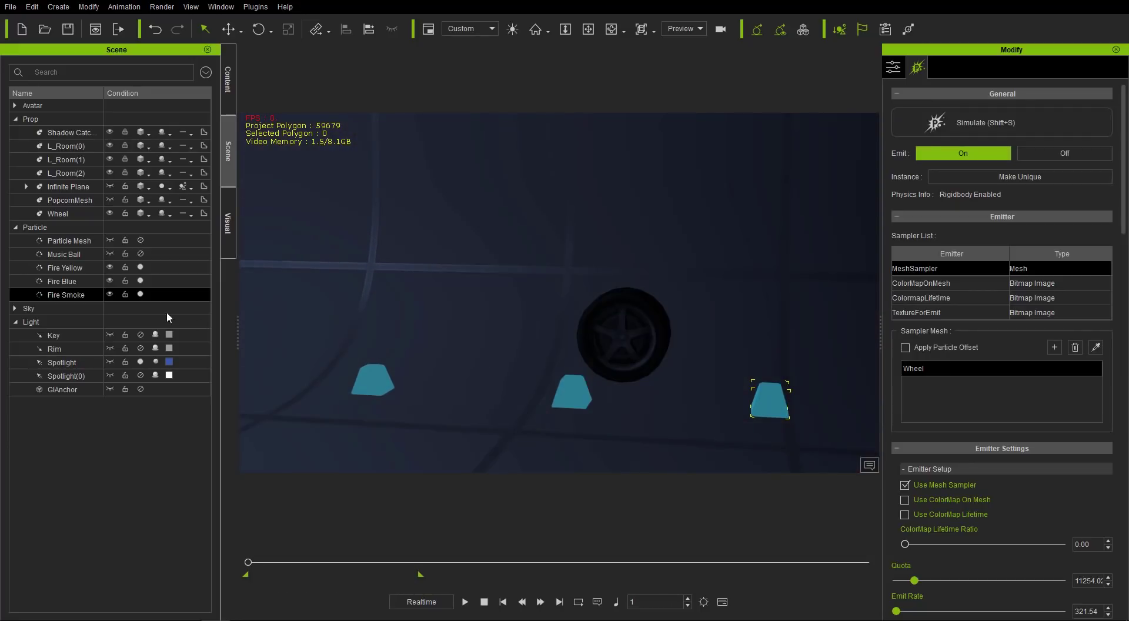
Step: Hide Fire Yellow, Fire Blue and Fire Smoke to view the wheel alone, and show all three again
{"action": "left_click", "coordinate": [113, 267], "text": "ctrl"}
{"action": "left_click", "coordinate": [114, 273]}
{"action": "left_click", "coordinate": [111, 280]}
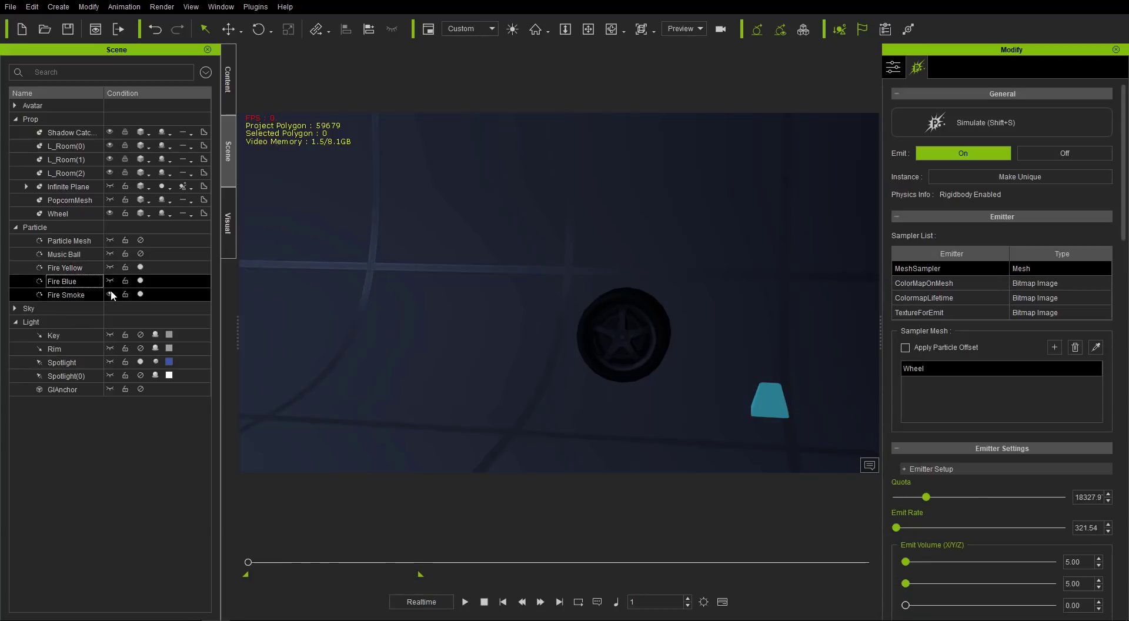
{"action": "left_click", "coordinate": [111, 295]}
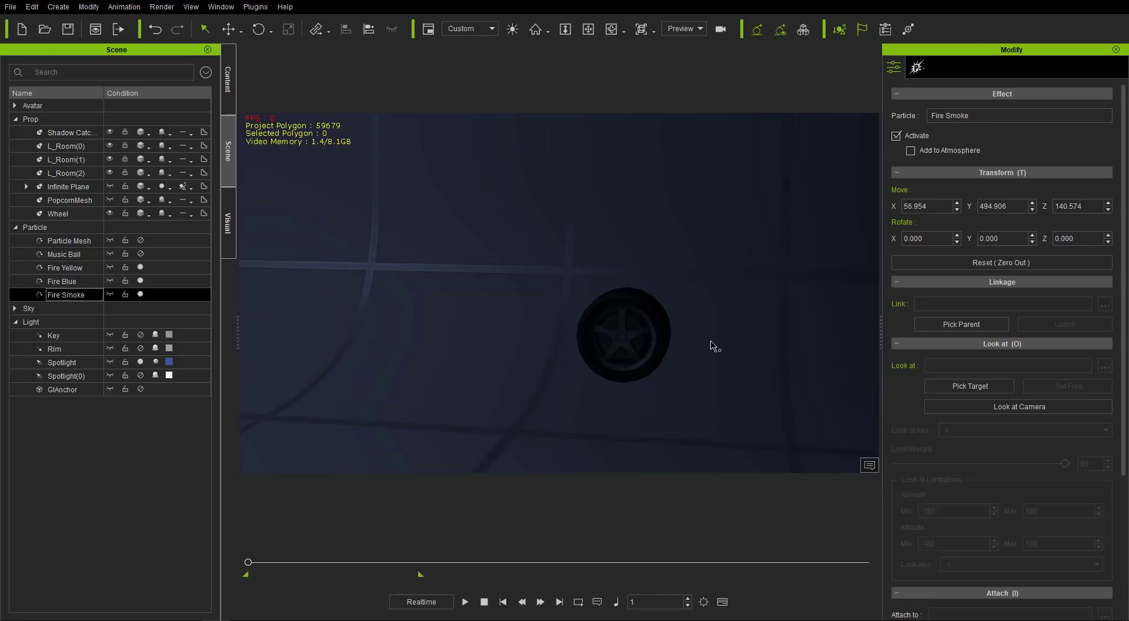
{"action": "middle_click_drag", "start_coordinate": [714, 345], "coordinate": [595, 365]}
{"action": "left_click", "coordinate": [110, 280]}
{"action": "left_click", "coordinate": [107, 267]}
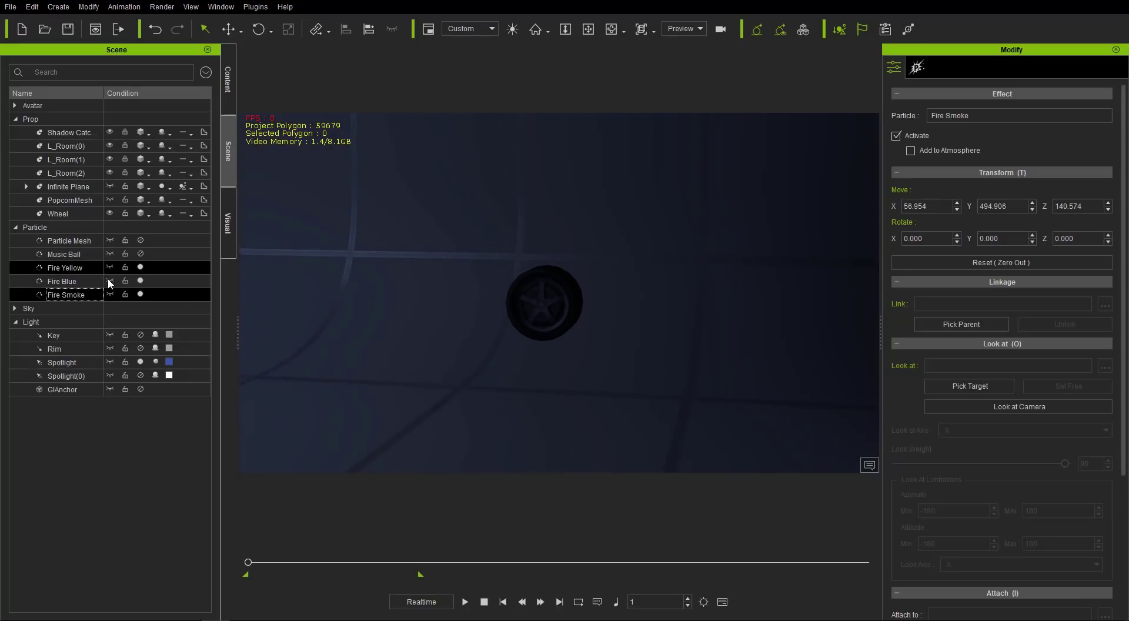
{"action": "left_click", "coordinate": [110, 294]}
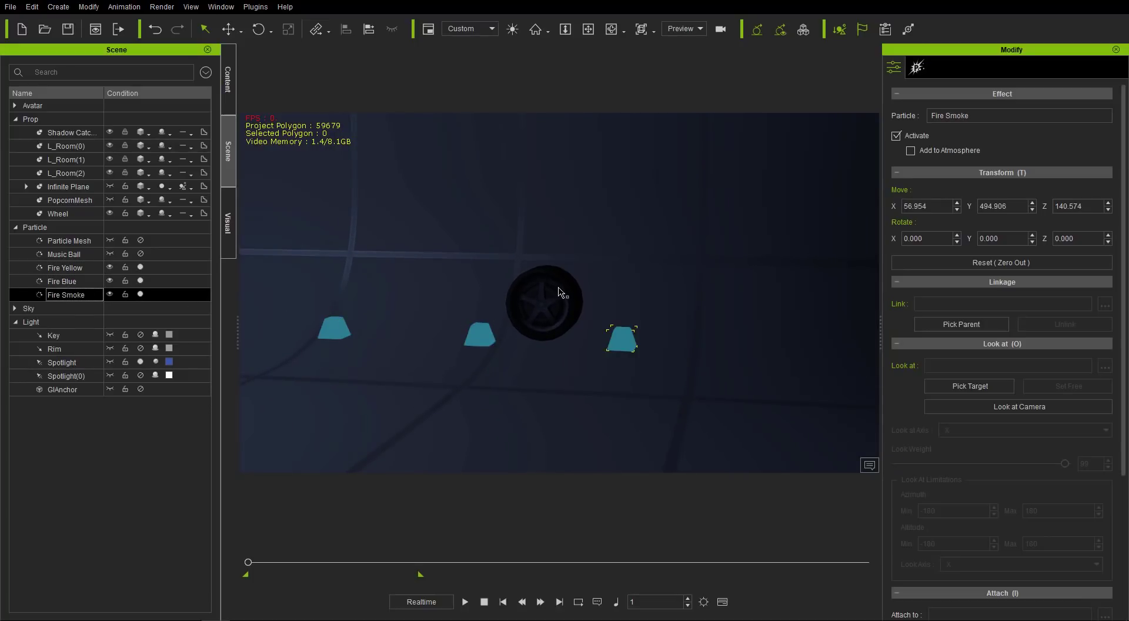
Step: Attach the Fire Yellow effect to the Wheel prop as its parent
{"action": "right_click_drag", "start_coordinate": [523, 269], "coordinate": [517, 244]}
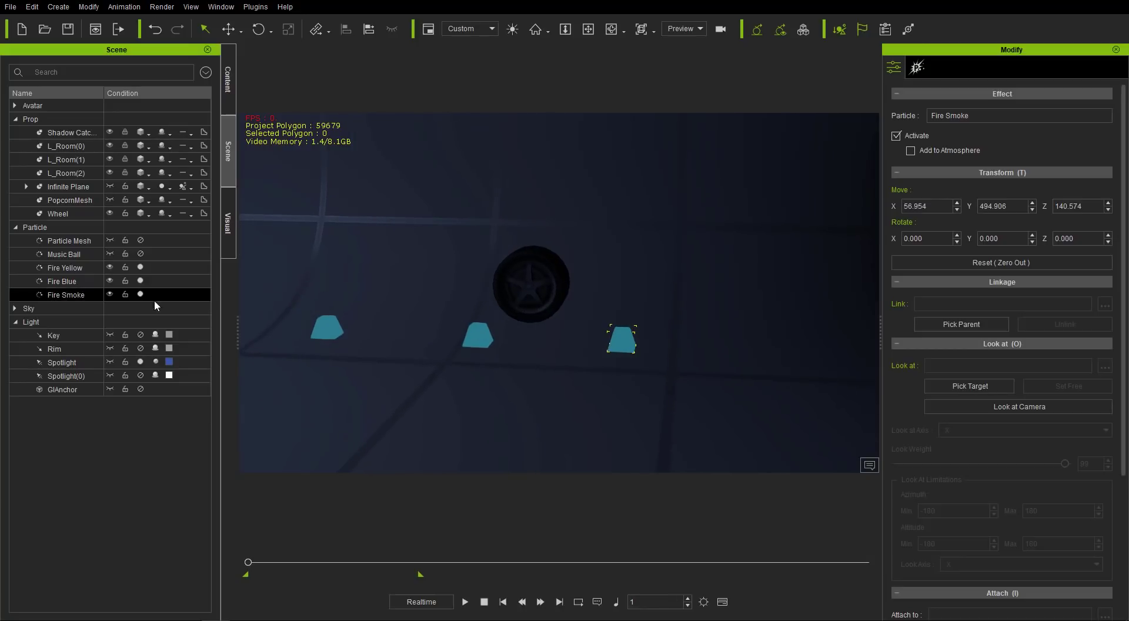
{"action": "left_click", "coordinate": [77, 281], "text": "ctrl"}
{"action": "left_click", "coordinate": [75, 268]}
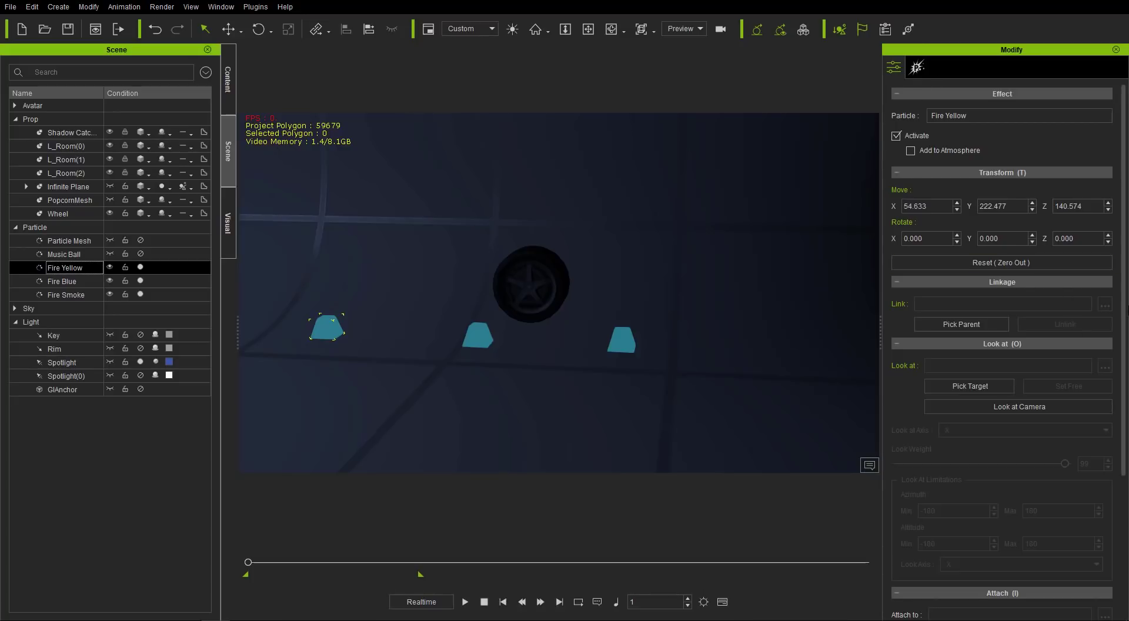
{"action": "scroll", "coordinate": [1062, 473], "scroll_direction": "down", "scroll_amount": 5}
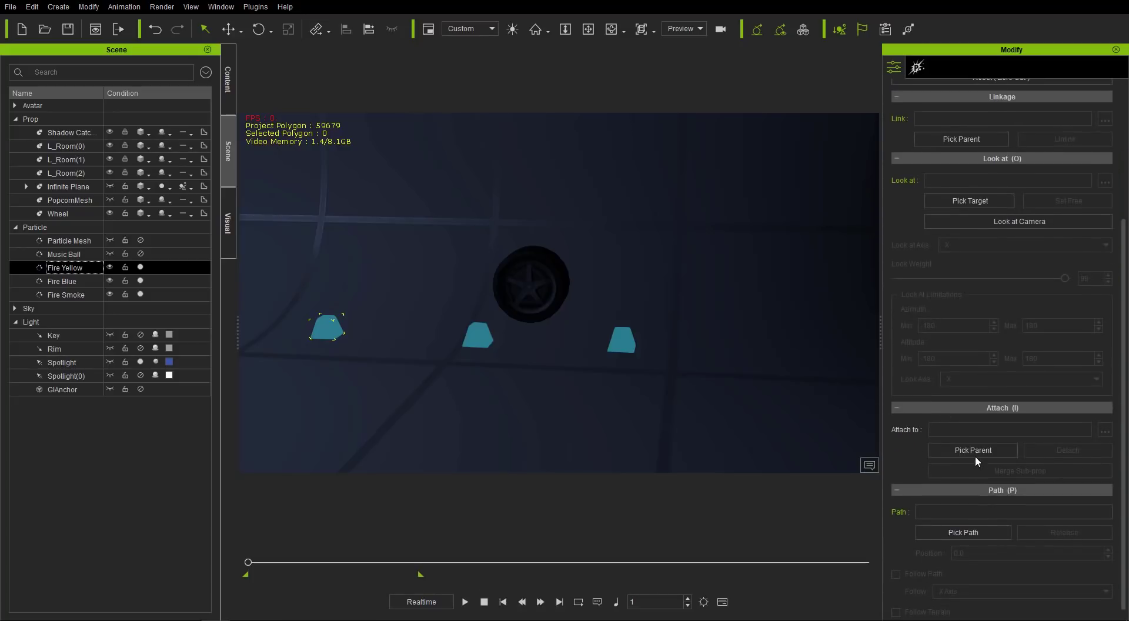
{"action": "left_click", "coordinate": [973, 450]}
{"action": "left_click", "coordinate": [528, 290]}
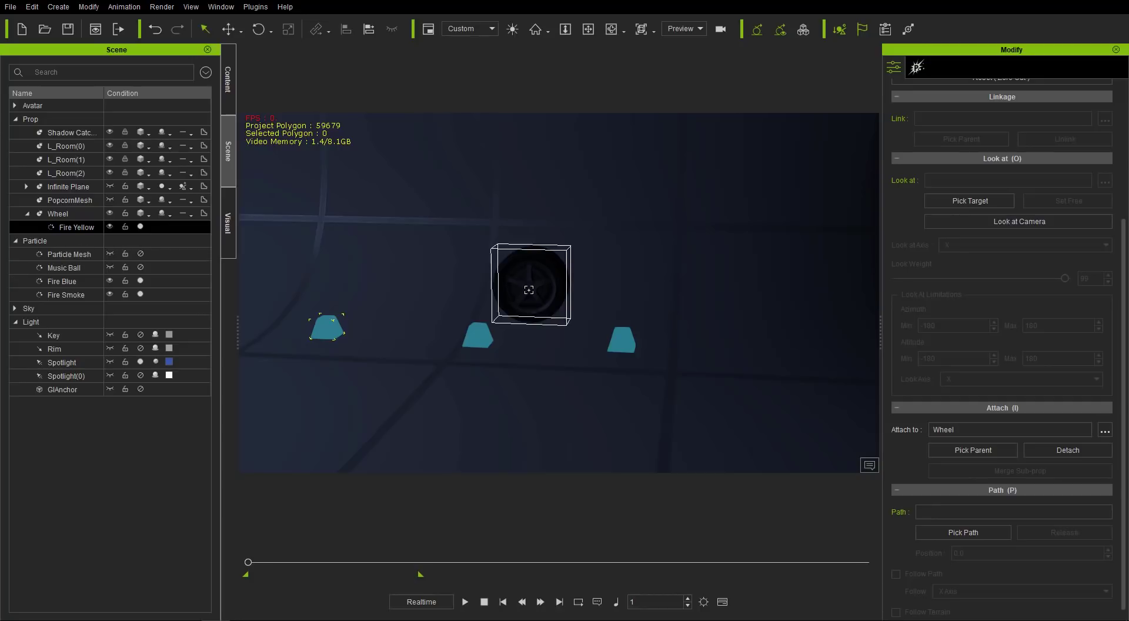
Step: Attach the Fire Blue and Fire Smoke effects to the Wheel prop as well
{"action": "left_click", "coordinate": [480, 340]}
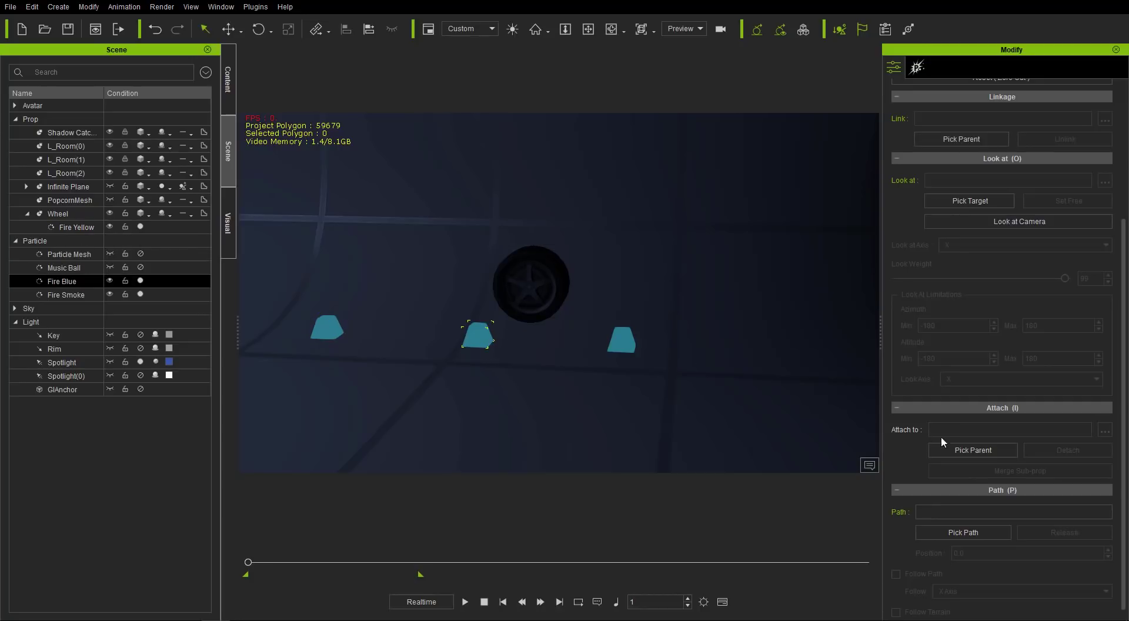
{"action": "left_click", "coordinate": [976, 450]}
{"action": "left_click", "coordinate": [548, 296]}
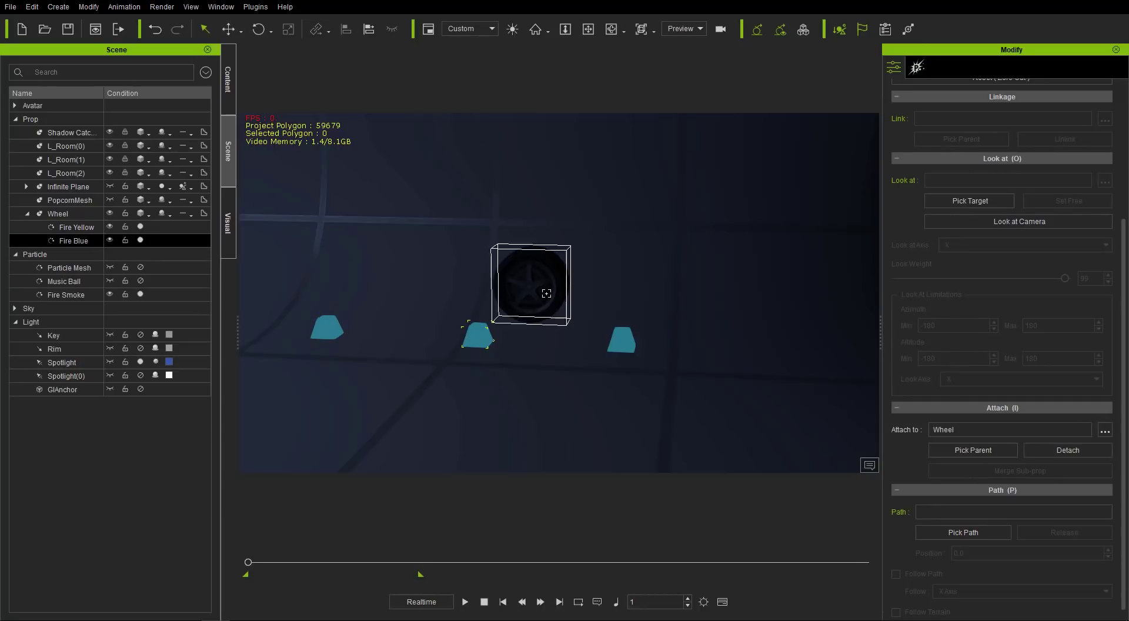
{"action": "left_click", "coordinate": [622, 341]}
{"action": "left_click", "coordinate": [954, 447]}
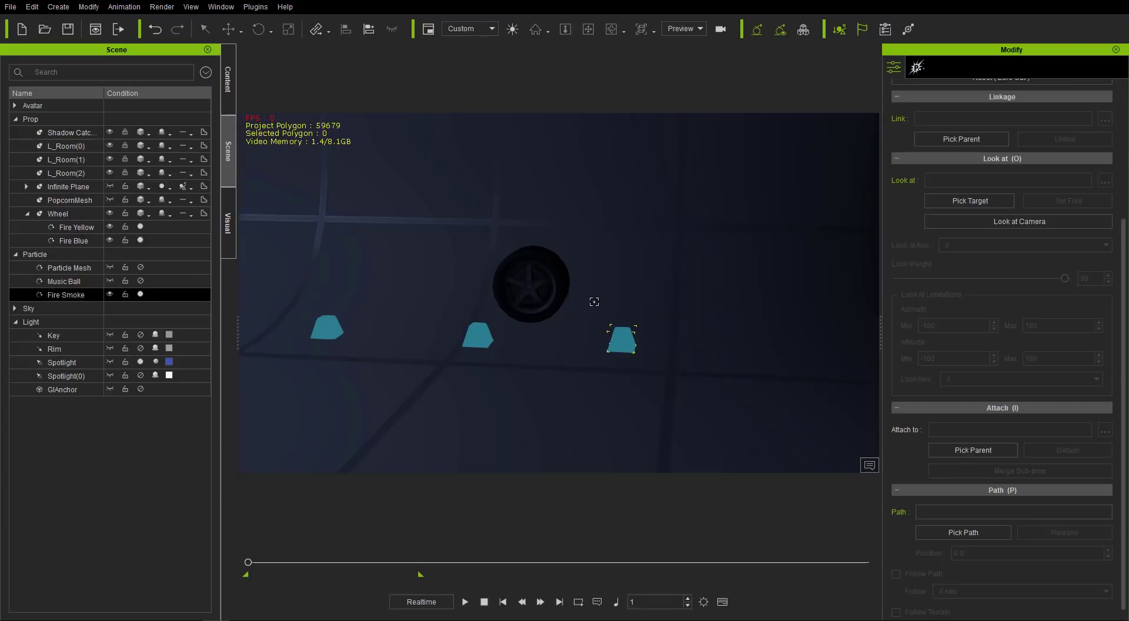
{"action": "left_click", "coordinate": [537, 290]}
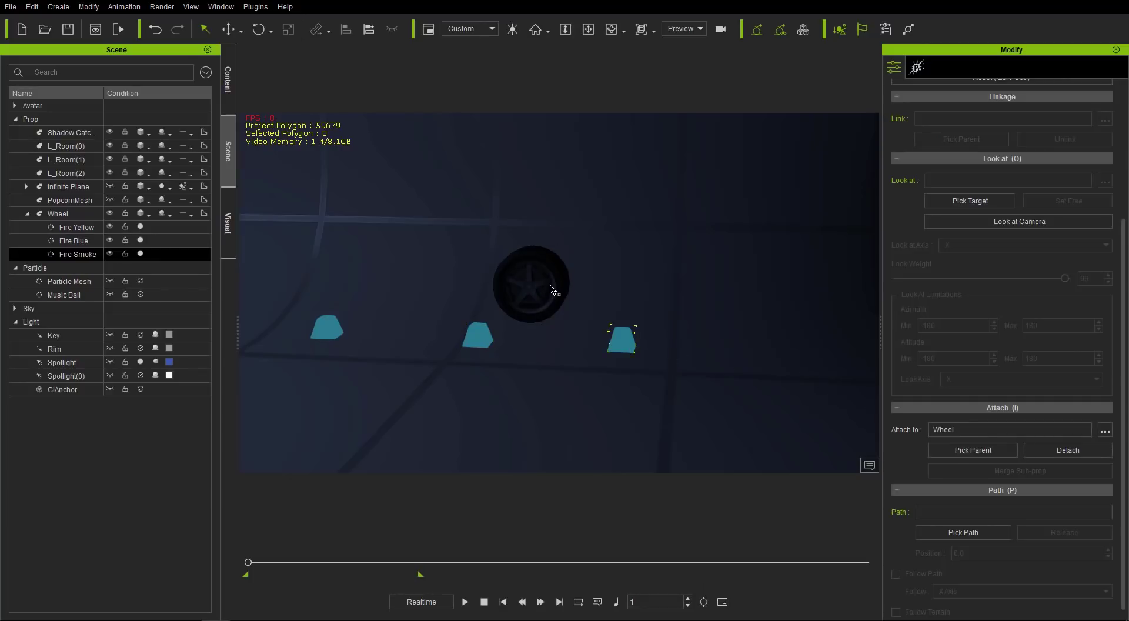
Step: Select the Wheel prop and play the animation to check that the fire effects follow it, and stop playback
{"action": "left_click", "coordinate": [551, 290]}
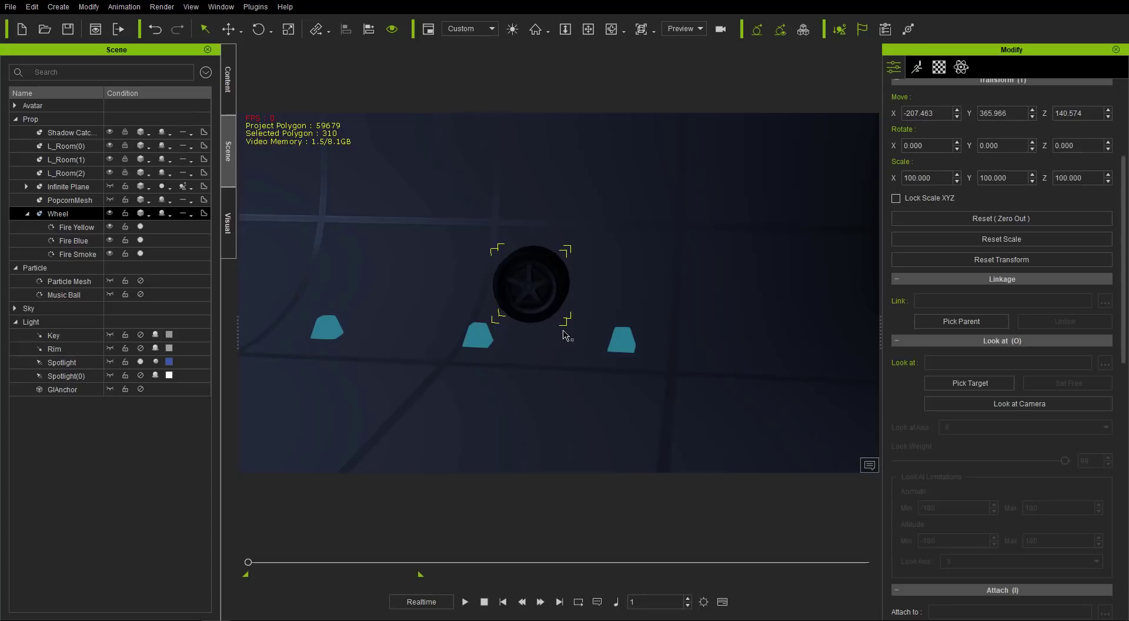
{"action": "left_click", "coordinate": [465, 600]}
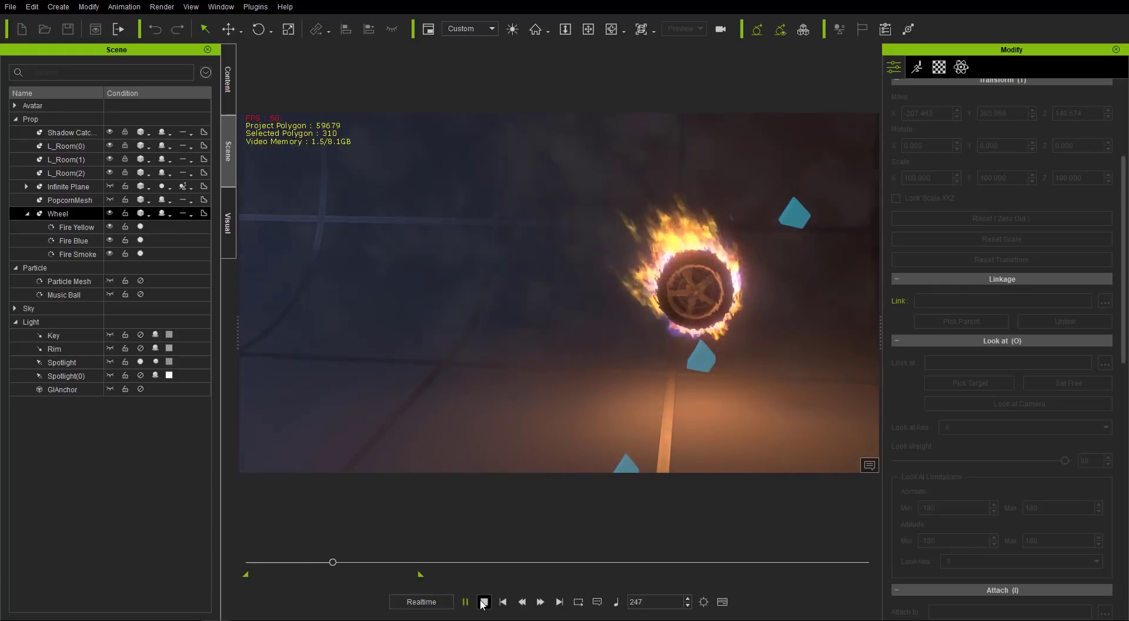
{"action": "left_click", "coordinate": [484, 601]}
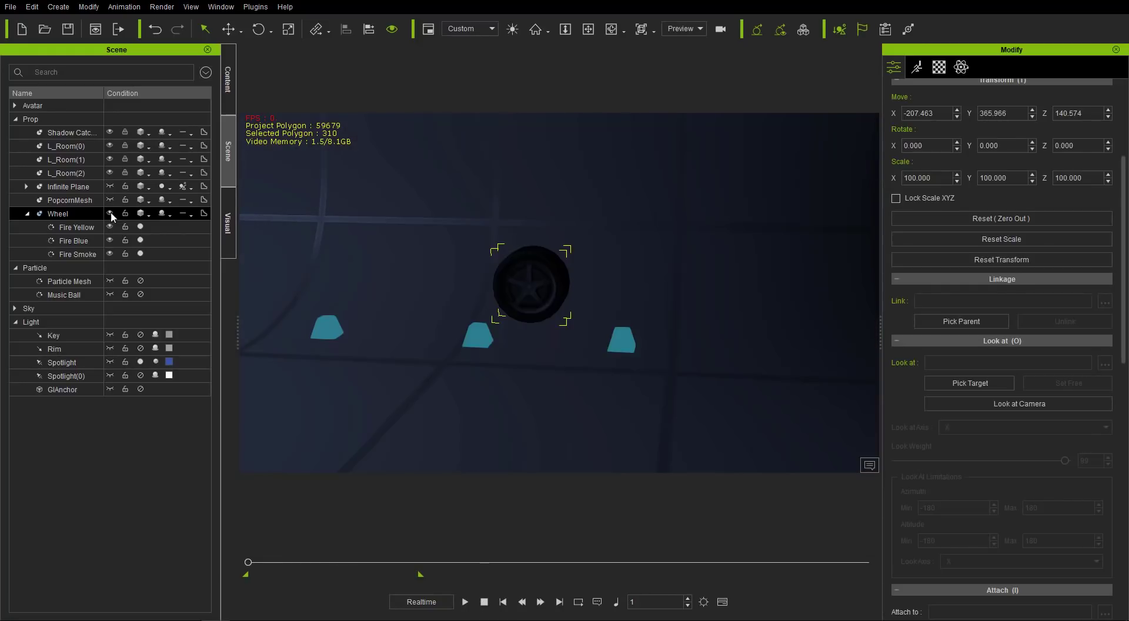
Step: Align Fire Yellow to the Wheel sub-node by Position and Rotation in its attachment settings
{"action": "left_click", "coordinate": [65, 229]}
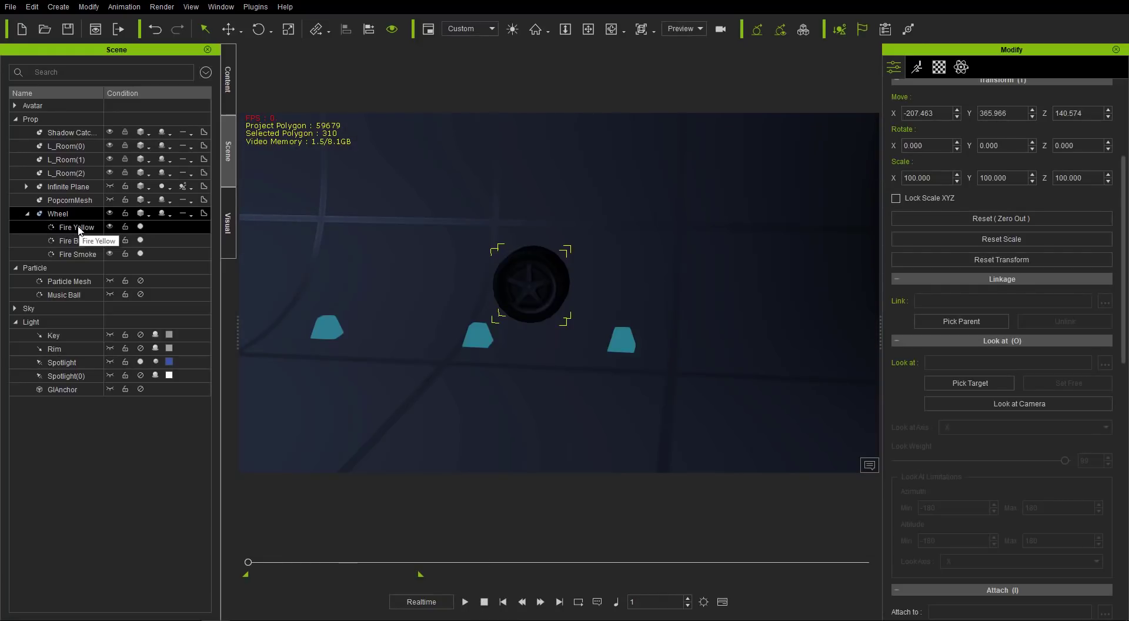
{"action": "left_click", "coordinate": [79, 229]}
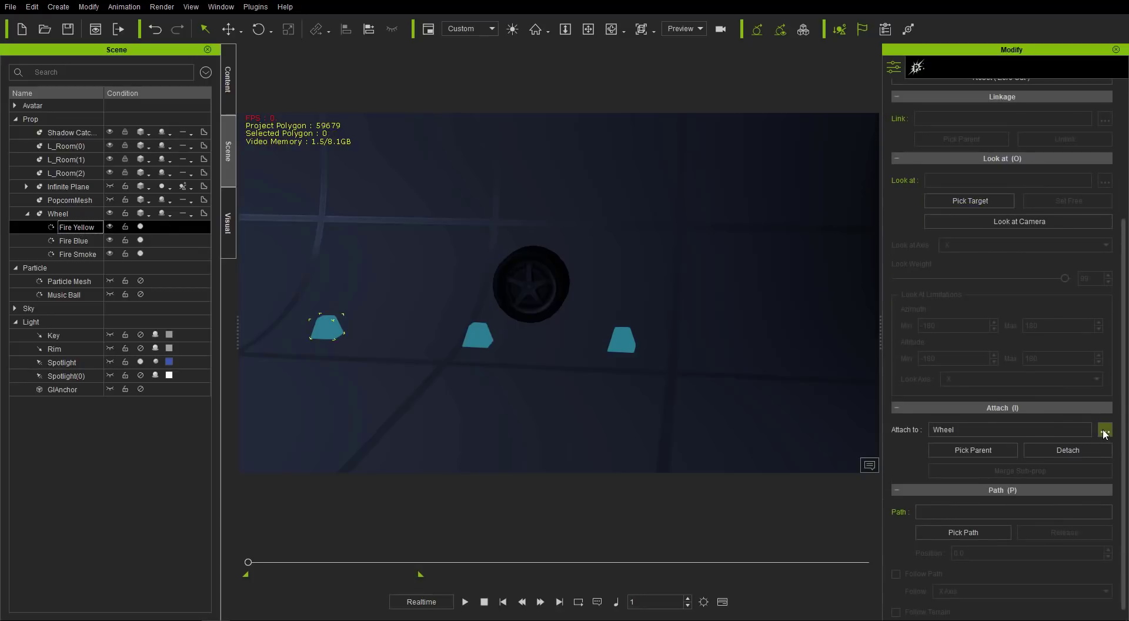
{"action": "left_click", "coordinate": [1104, 431]}
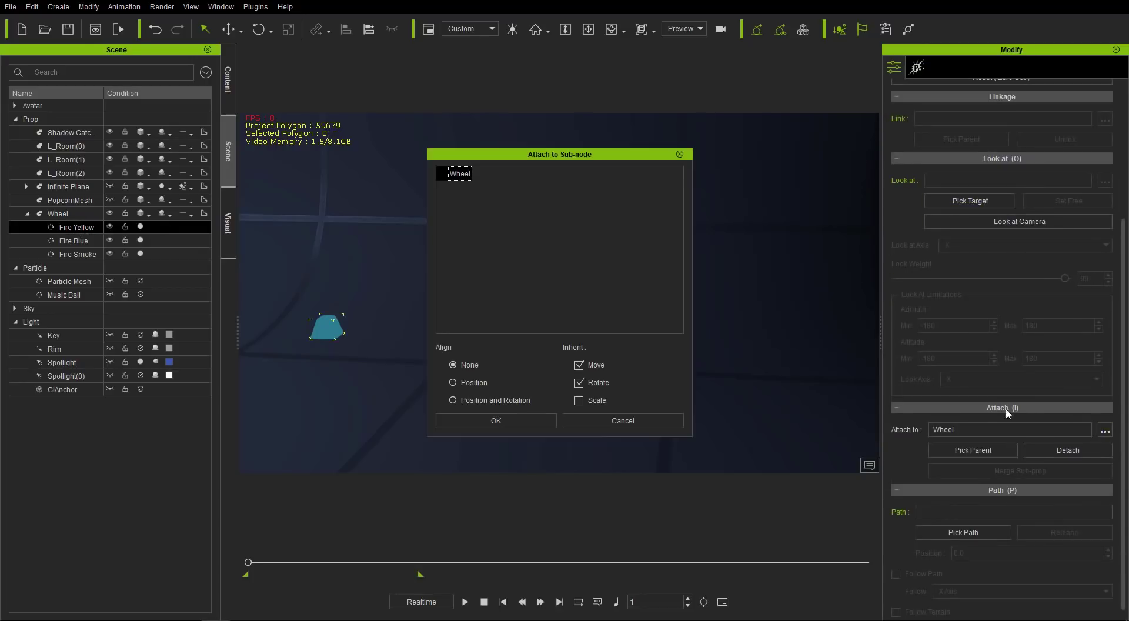
{"action": "left_click", "coordinate": [503, 401]}
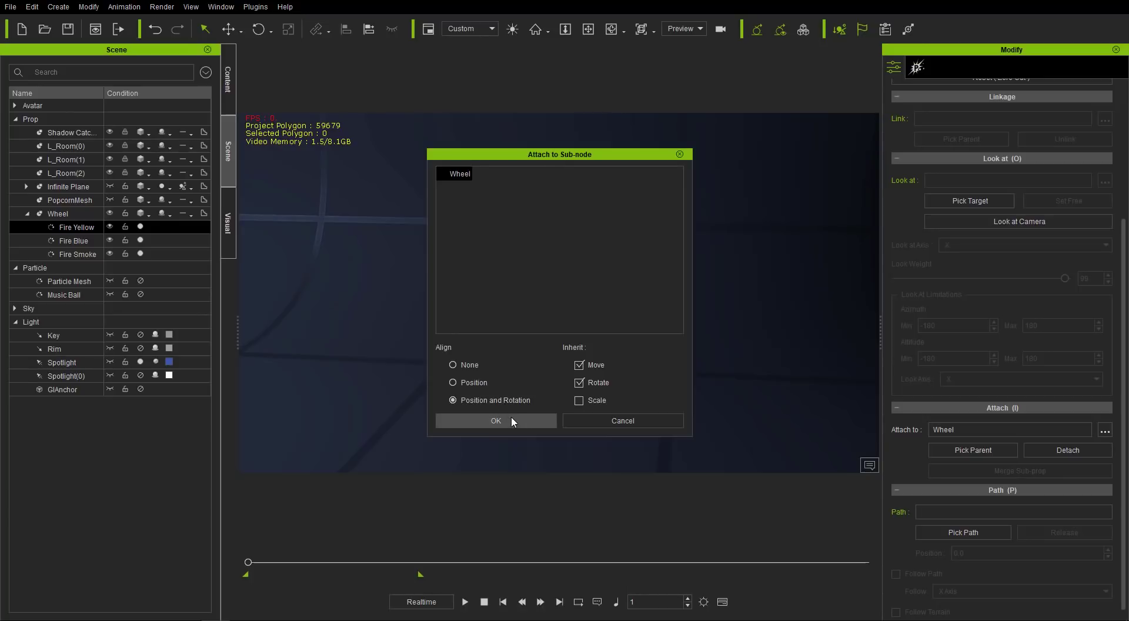
{"action": "left_click", "coordinate": [510, 415]}
Step: Align Fire Blue to the Wheel sub-node by Position and Rotation in its attachment settings
{"action": "left_click", "coordinate": [80, 235], "text": "ctrl"}
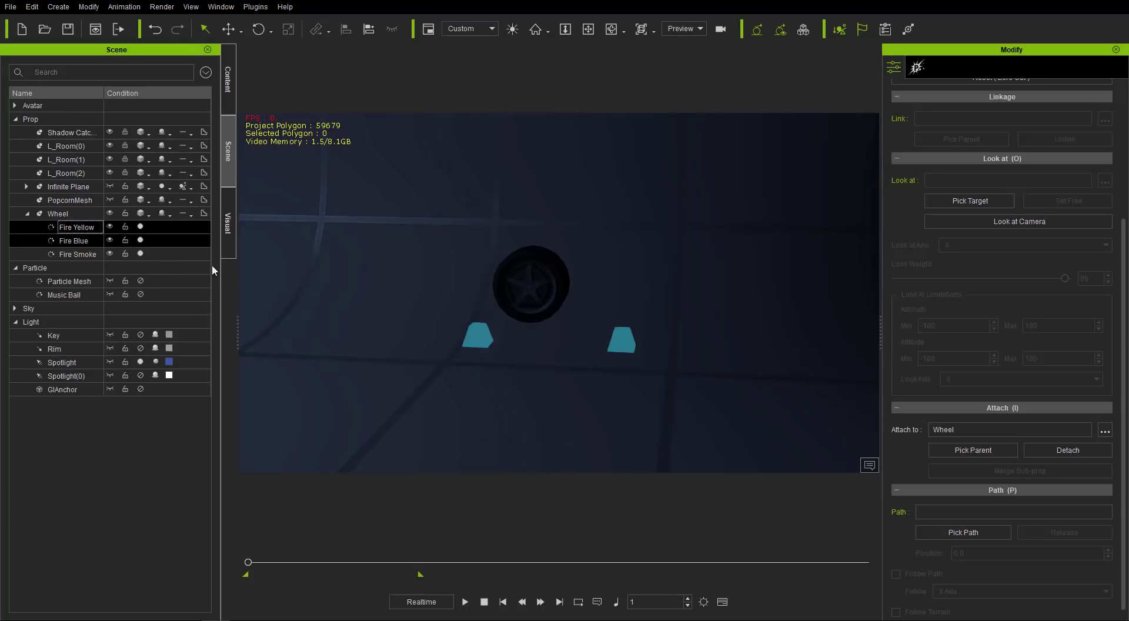
{"action": "left_click", "coordinate": [1105, 431]}
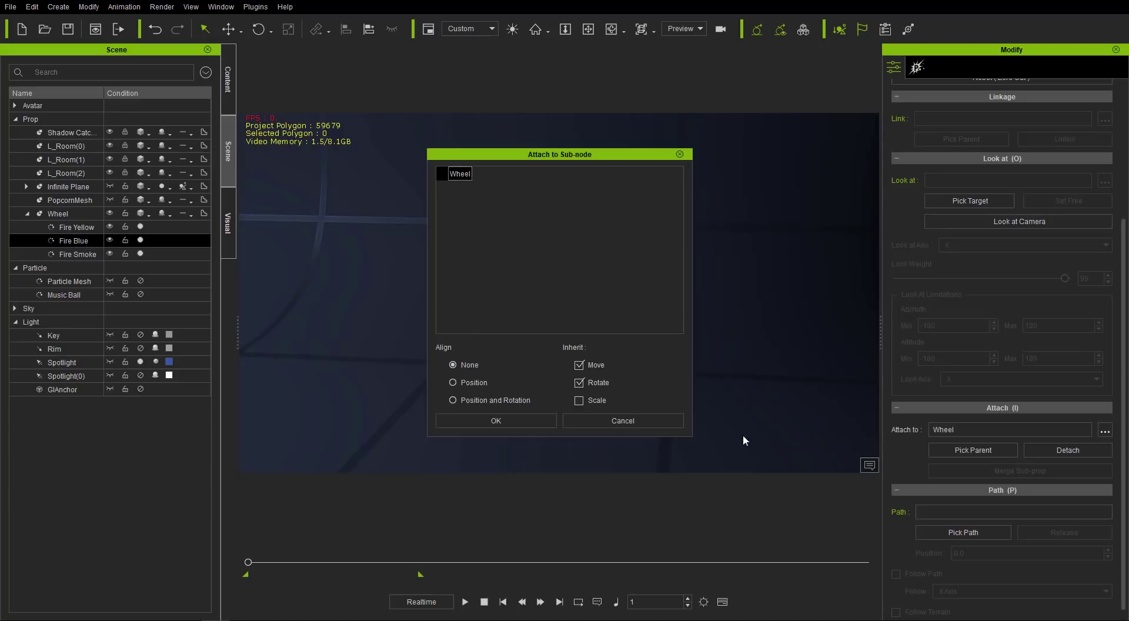
{"action": "left_click", "coordinate": [491, 401]}
{"action": "left_click", "coordinate": [495, 420]}
Step: Align Fire Smoke to the Wheel sub-node by Position and Rotation, and hide the three fire effects
{"action": "left_click", "coordinate": [93, 255], "text": "ctrl"}
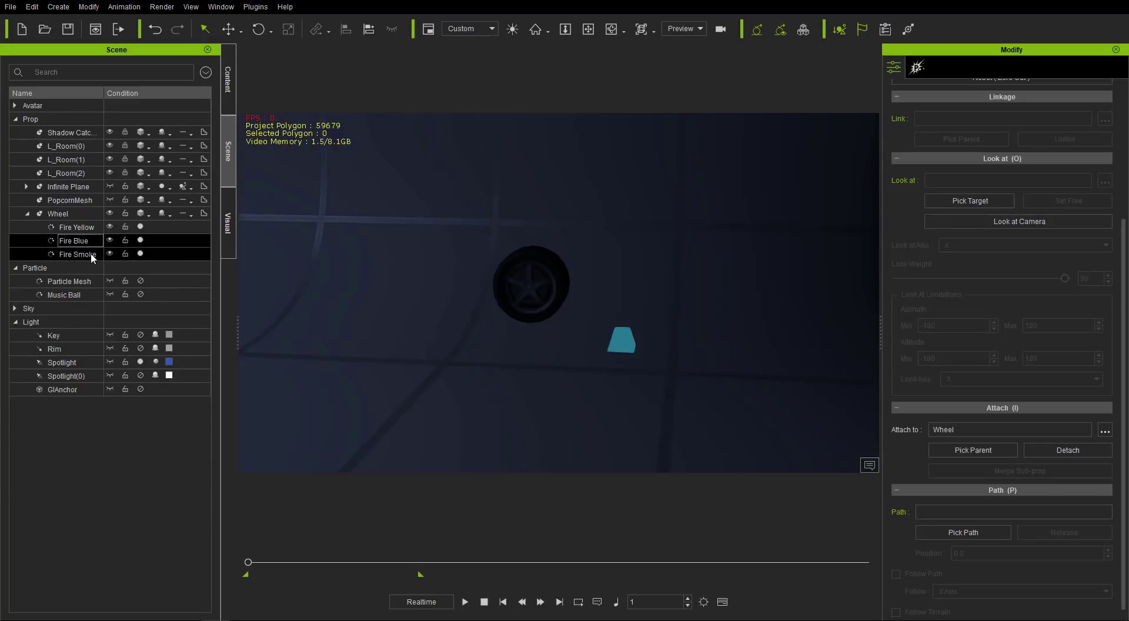
{"action": "left_click", "coordinate": [93, 255]}
{"action": "left_click", "coordinate": [1105, 431]}
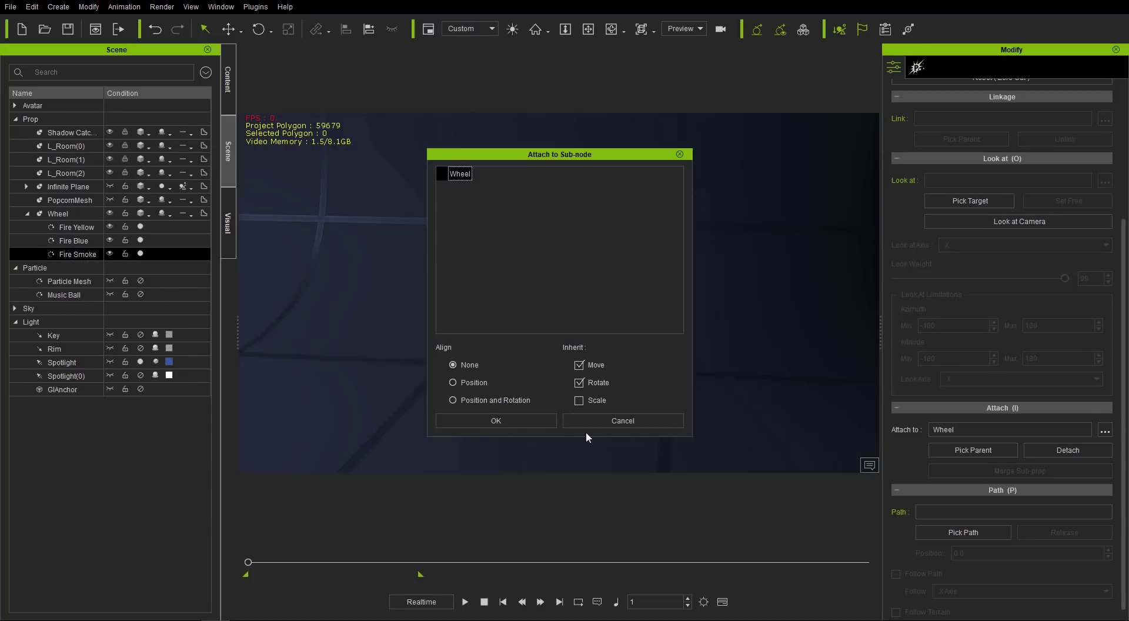
{"action": "left_click", "coordinate": [453, 400]}
{"action": "left_click", "coordinate": [488, 419]}
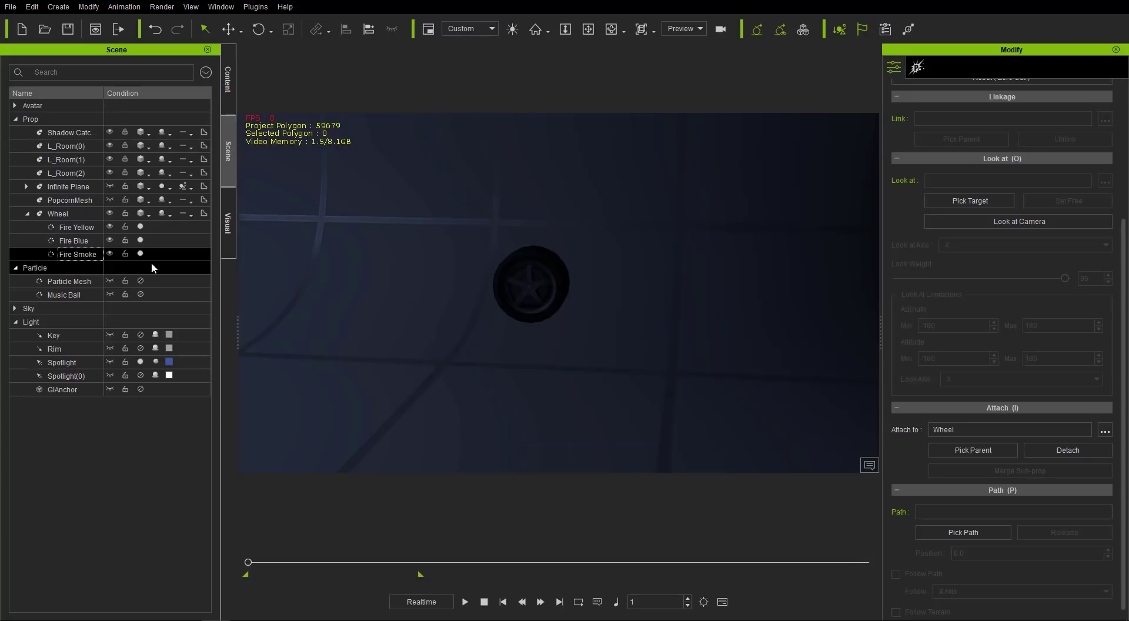
{"action": "left_click_drag", "start_coordinate": [112, 225], "coordinate": [109, 257]}
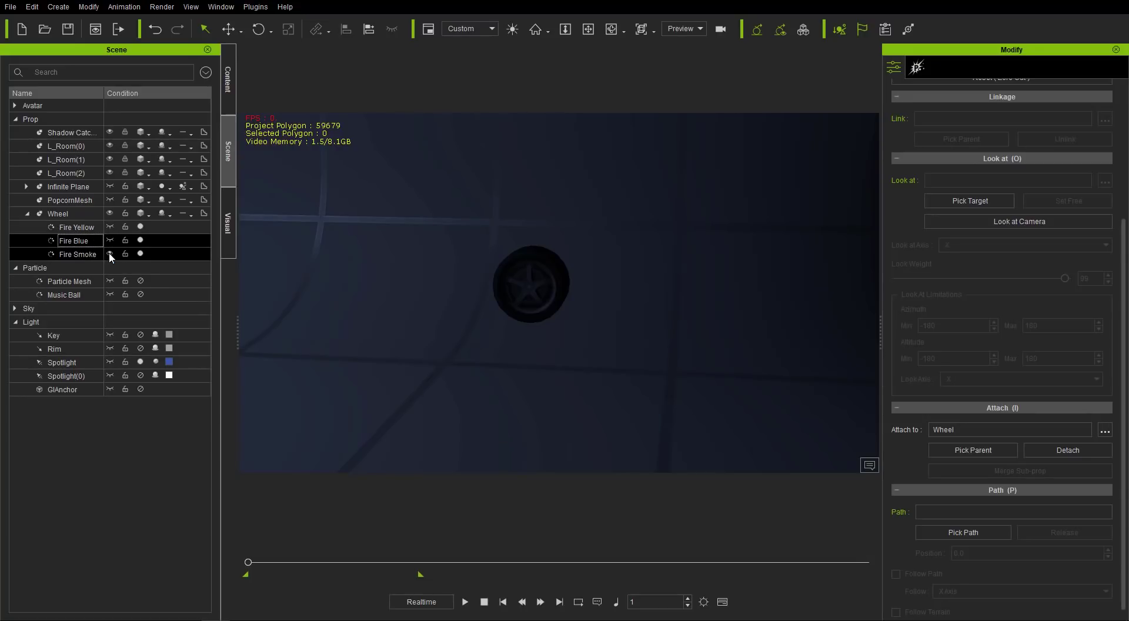
{"action": "left_click", "coordinate": [159, 254]}
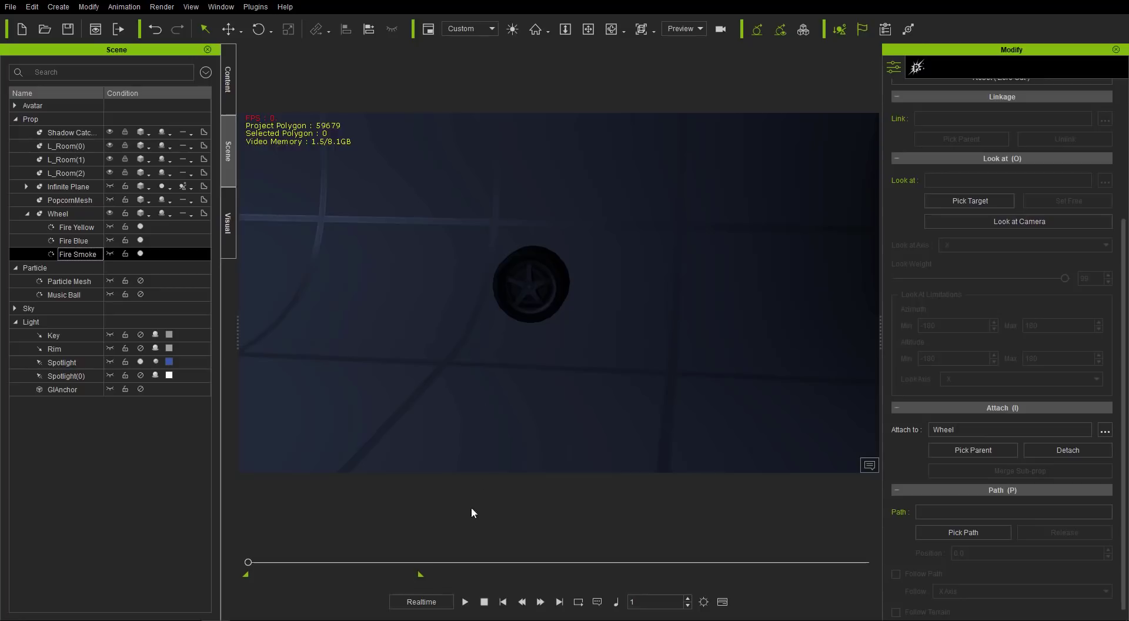
Step: Play the animation twice to check that the aligned fire effects travel with the rolling wheel, stopping playback each time
{"action": "left_click", "coordinate": [466, 601]}
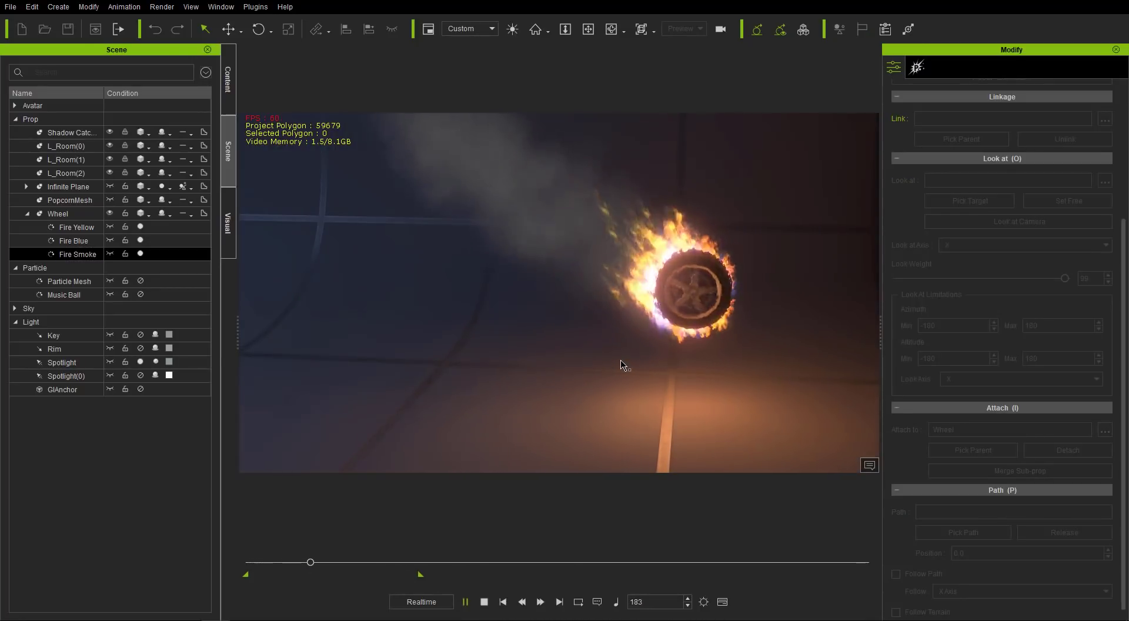
{"action": "left_click", "coordinate": [484, 601]}
{"action": "left_click", "coordinate": [466, 601]}
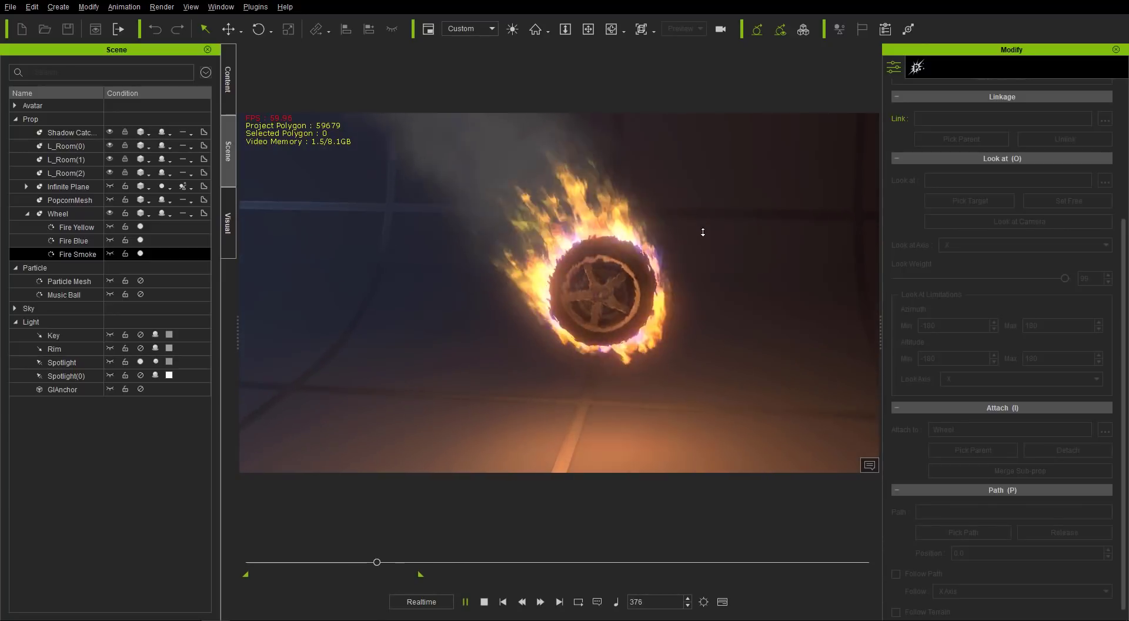
{"action": "key", "text": "ctrl+space"}
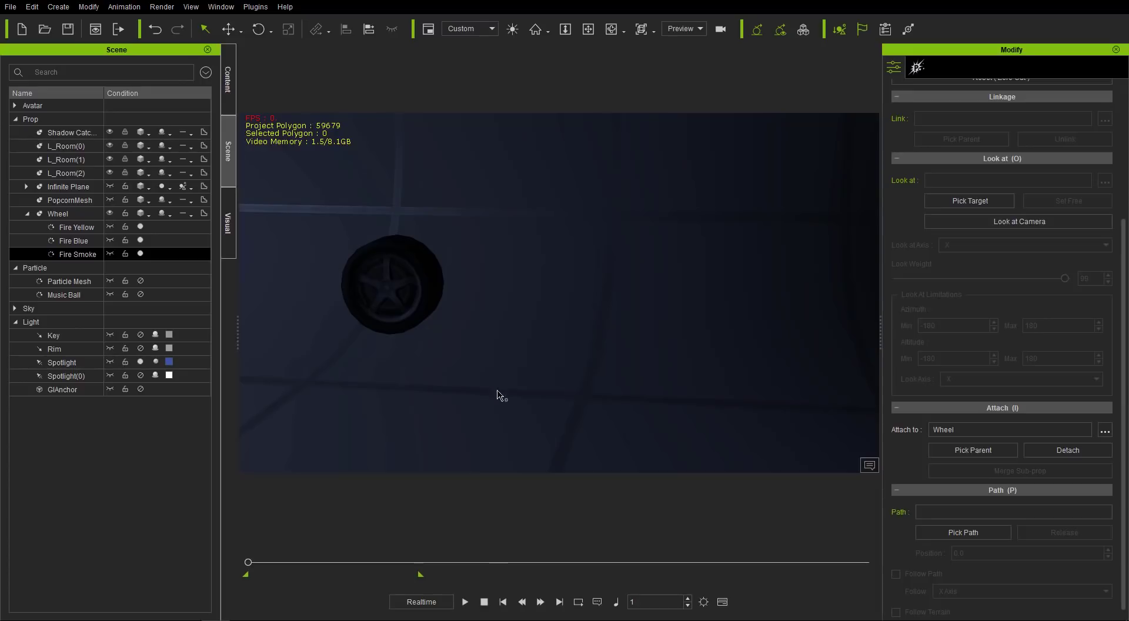
Step: Save the Wheel prop with its attached fire effects to the custom Prop library as "Crazy Fiery Wheel of Death"
{"action": "left_click_drag", "start_coordinate": [396, 313], "coordinate": [521, 287]}
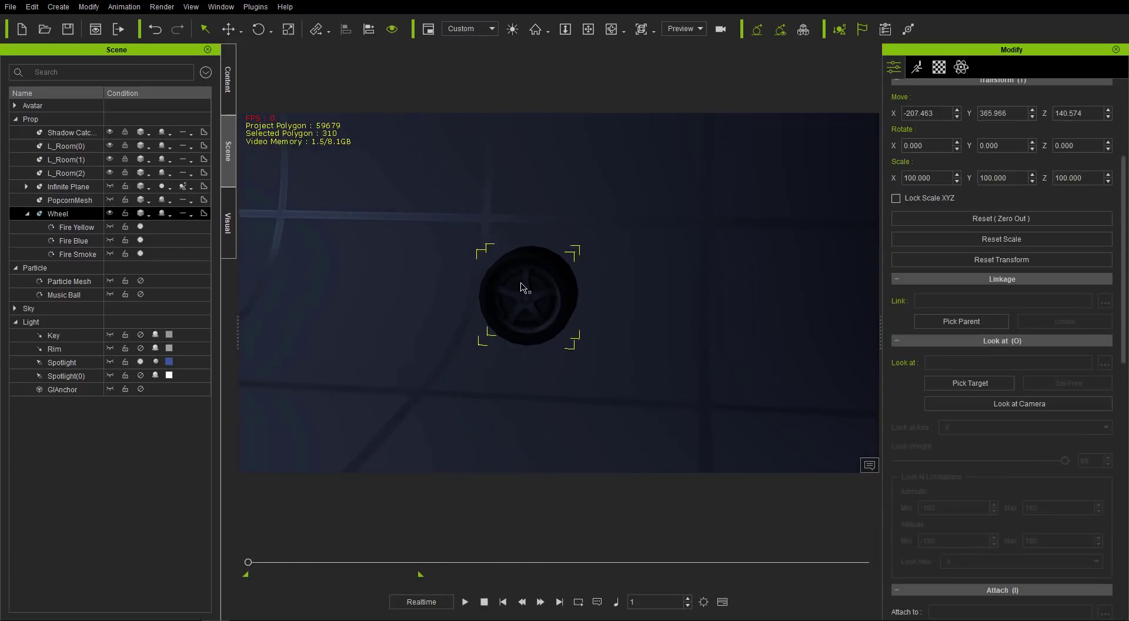
{"action": "left_click", "coordinate": [231, 87]}
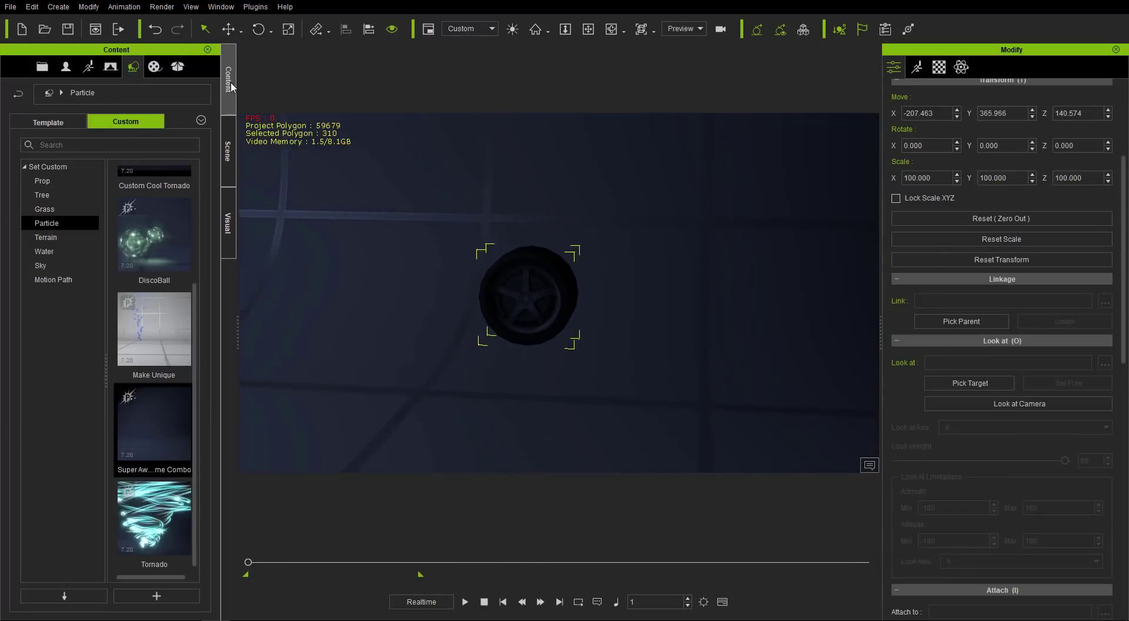
{"action": "left_click", "coordinate": [168, 595]}
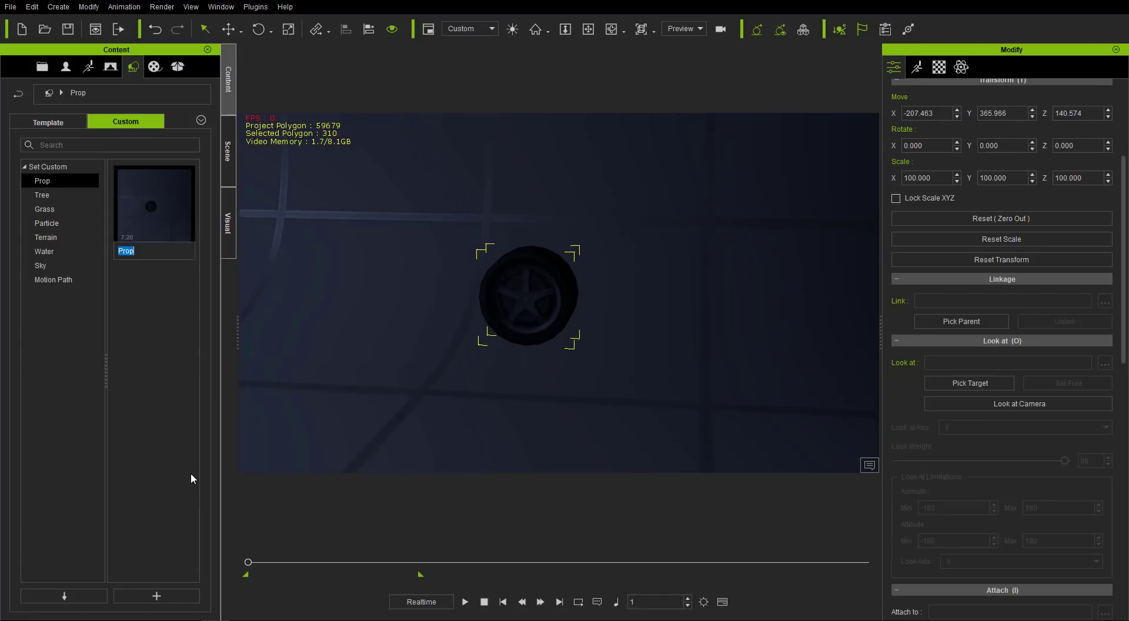
{"action": "left_click", "coordinate": [50, 185]}
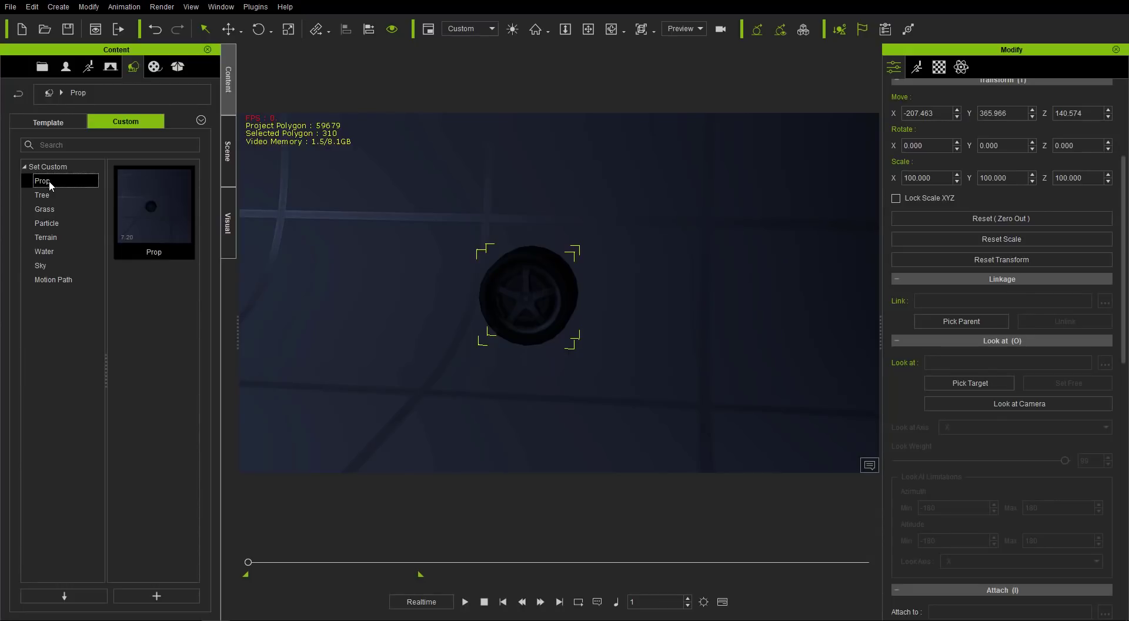
{"action": "left_click", "coordinate": [152, 252]}
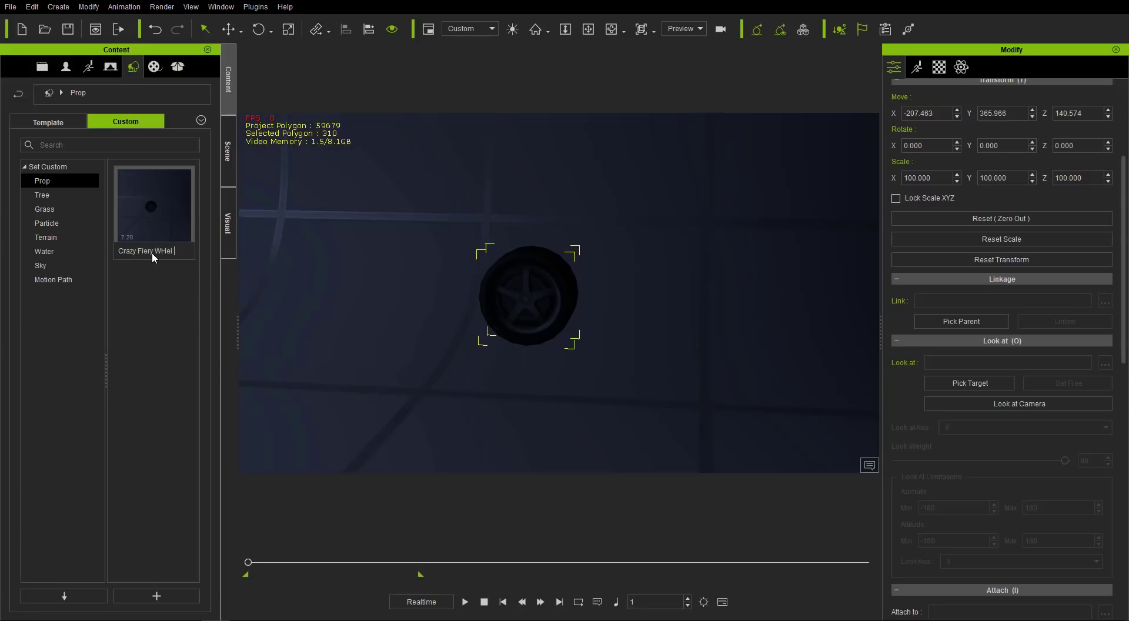
{"action": "type", "text": "l o"}
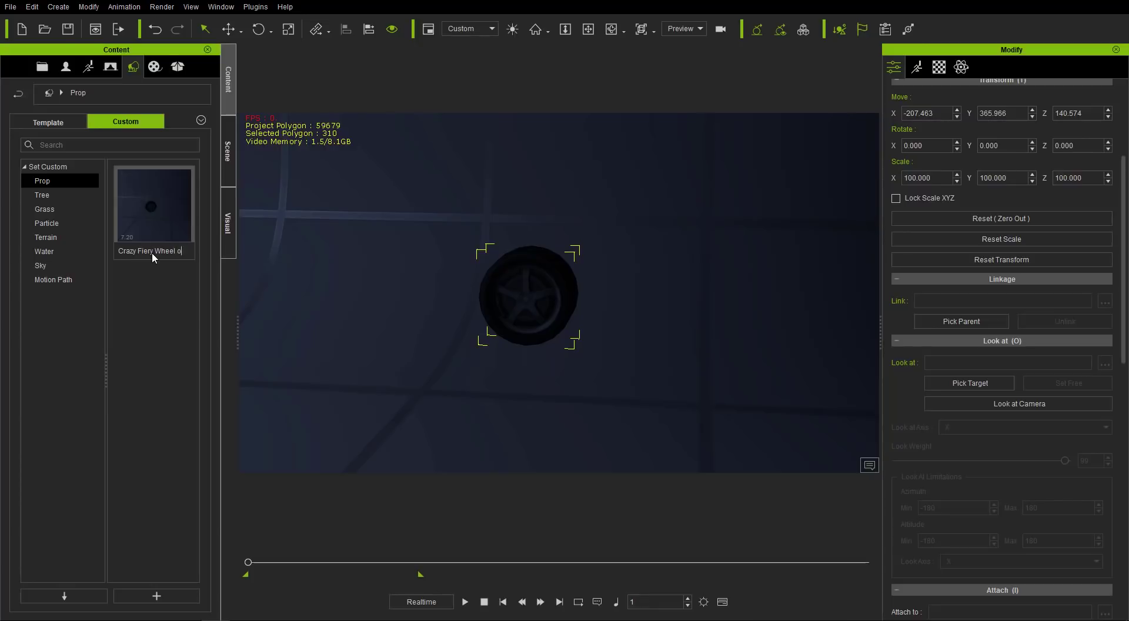
{"action": "type", "text": "f Death"}
{"action": "key", "text": "Return"}
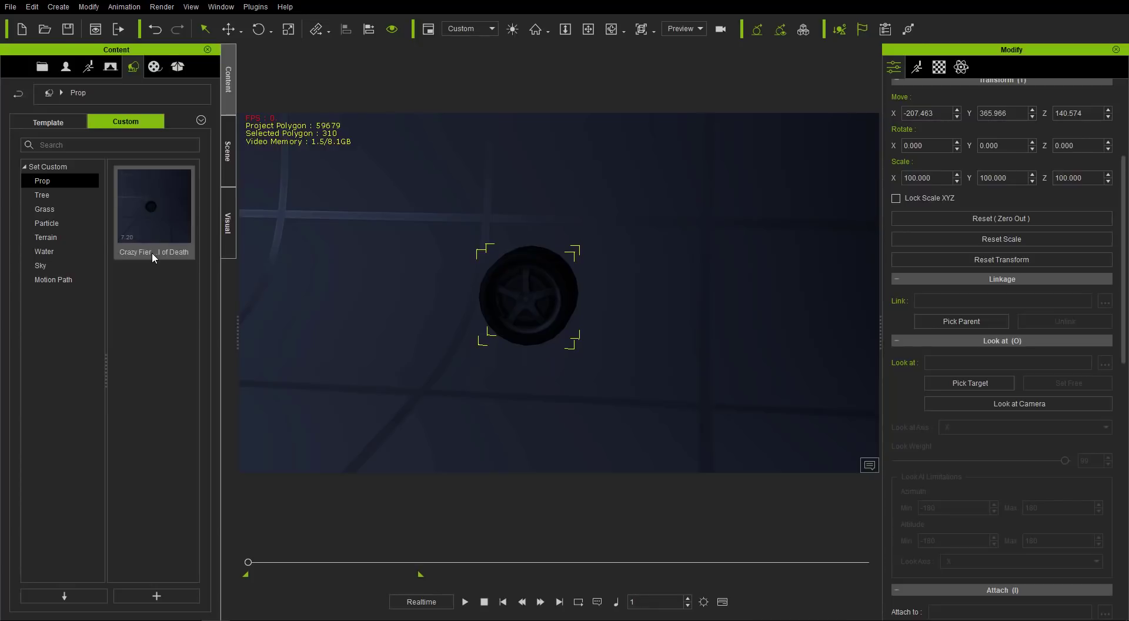
Step: Load the saved "Crazy Fiery Wheel of Death" prop into the scene and move the copy along Y to about 494, beside the original wheel
{"action": "scroll", "coordinate": [376, 253], "scroll_direction": "down", "scroll_amount": 2}
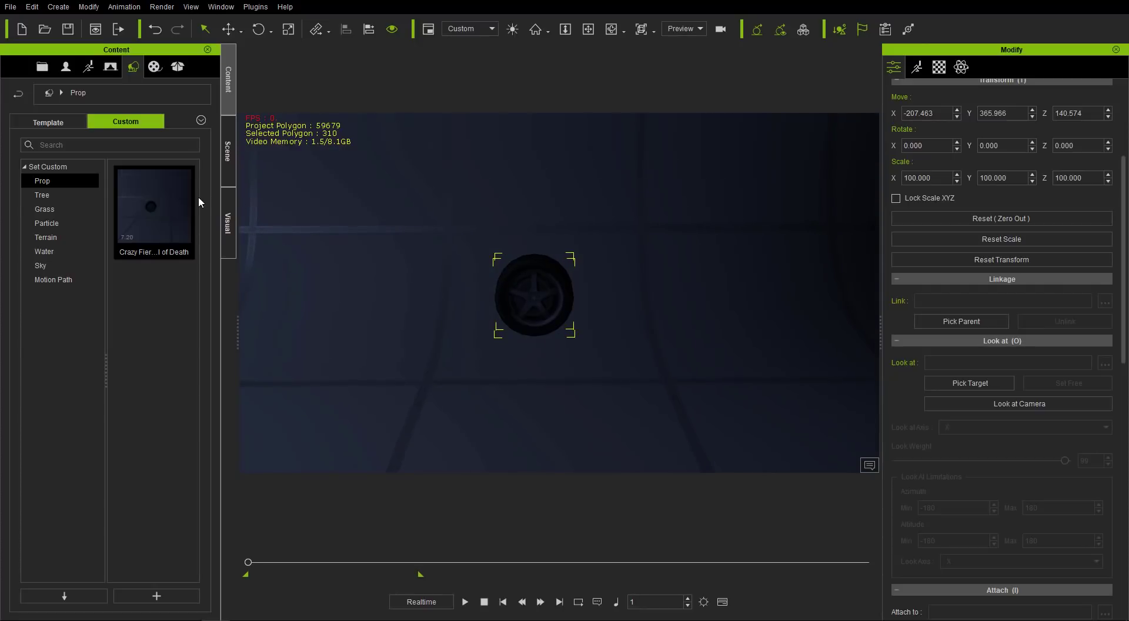
{"action": "mouse_move", "coordinate": [161, 213]}
{"action": "left_mouse_down"}
{"action": "mouse_move", "coordinate": [372, 313]}
{"action": "mouse_move", "coordinate": [151, 215]}
{"action": "mouse_move", "coordinate": [155, 200]}
{"action": "left_mouse_up"}
{"action": "double_click", "coordinate": [154, 200]}
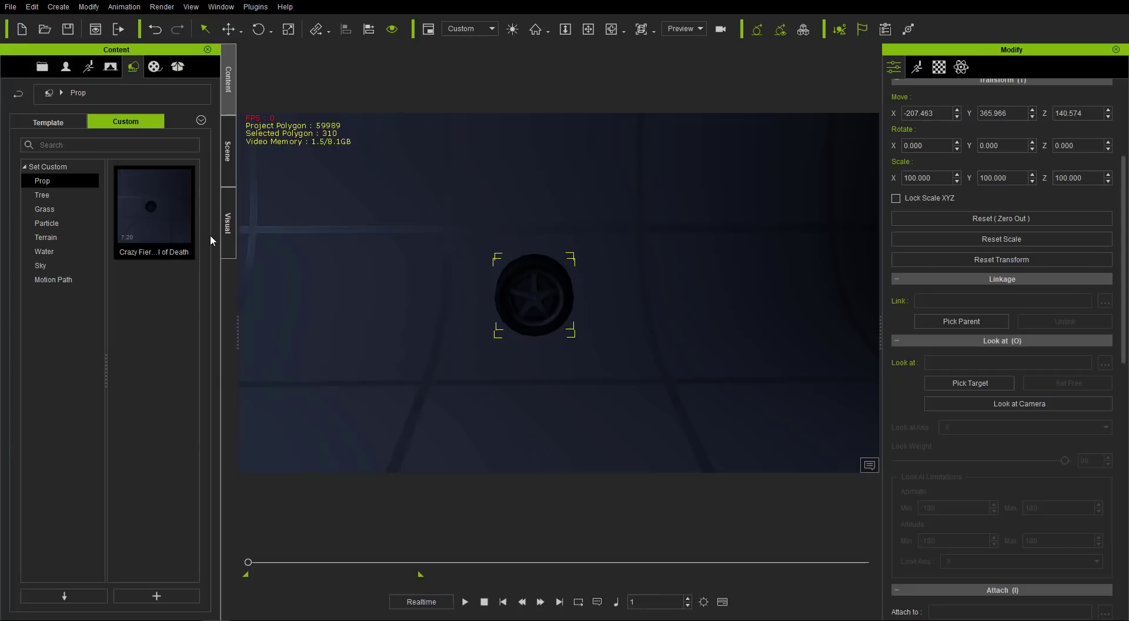
{"action": "left_click", "coordinate": [228, 151]}
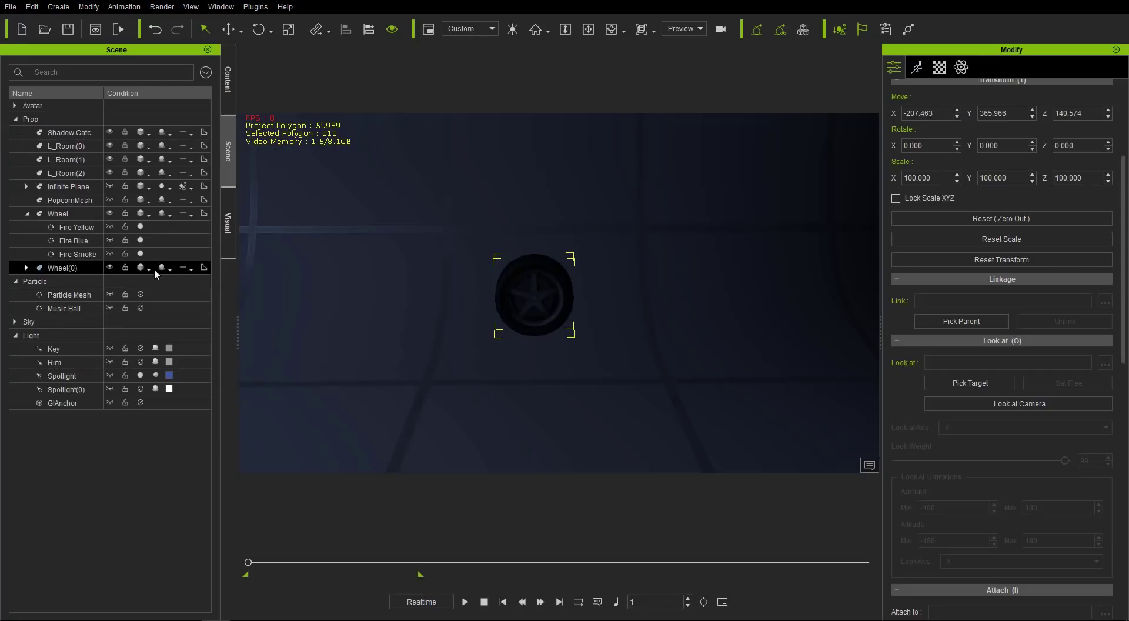
{"action": "key", "text": "w"}
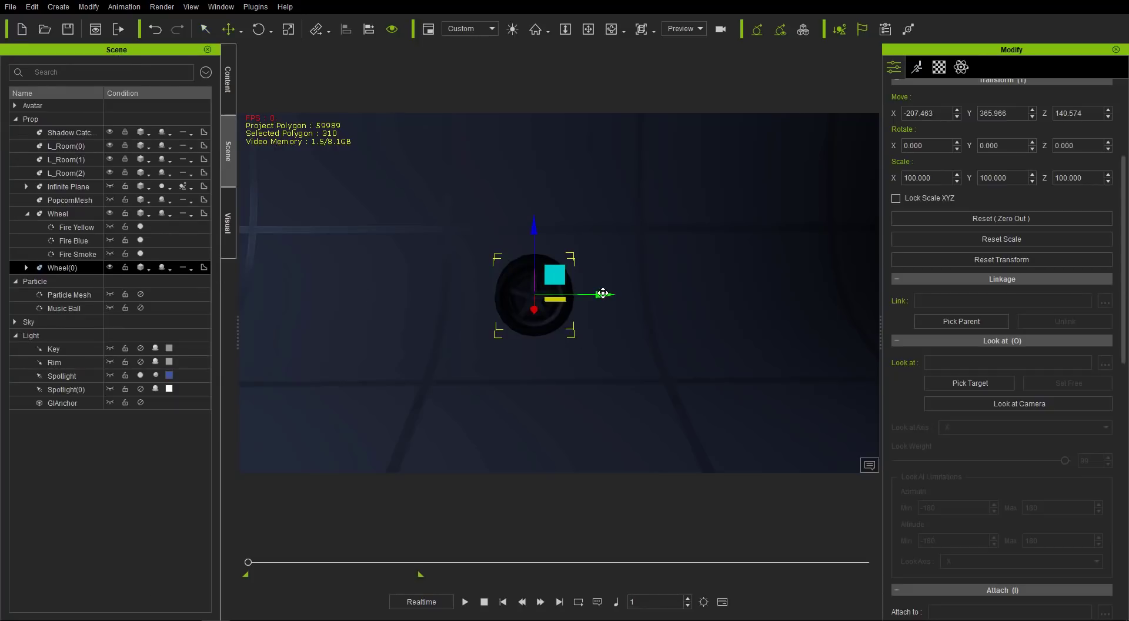
{"action": "left_click_drag", "start_coordinate": [602, 294], "coordinate": [715, 297]}
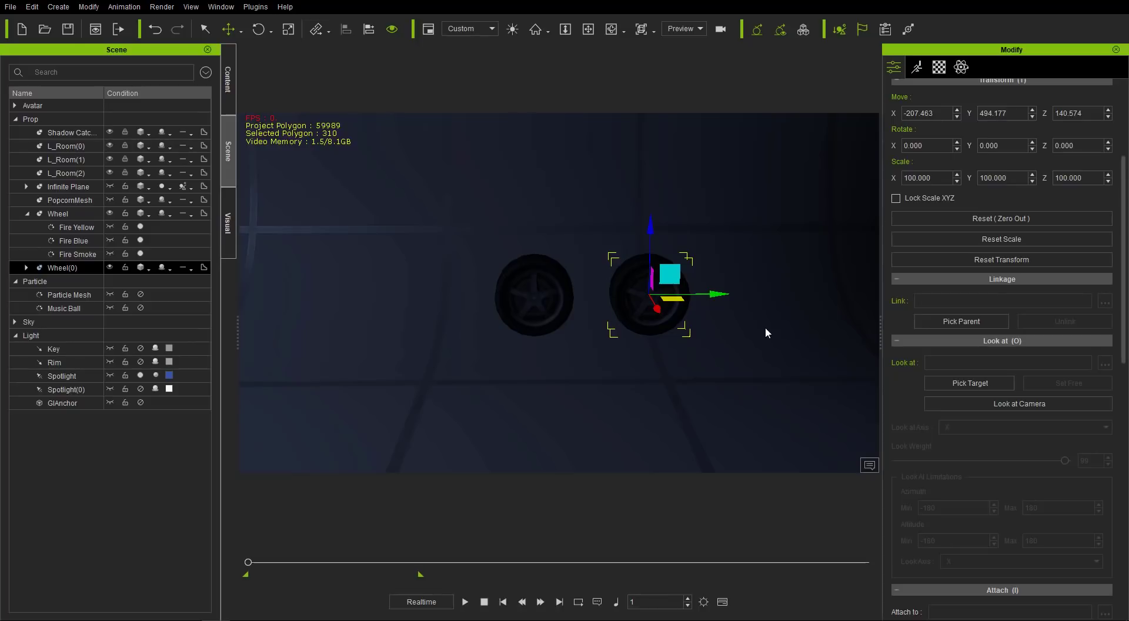
Step: Play the animation with both wheels to check that the loaded copy carries its own fire effects, and pause playback
{"action": "left_click", "coordinate": [465, 601]}
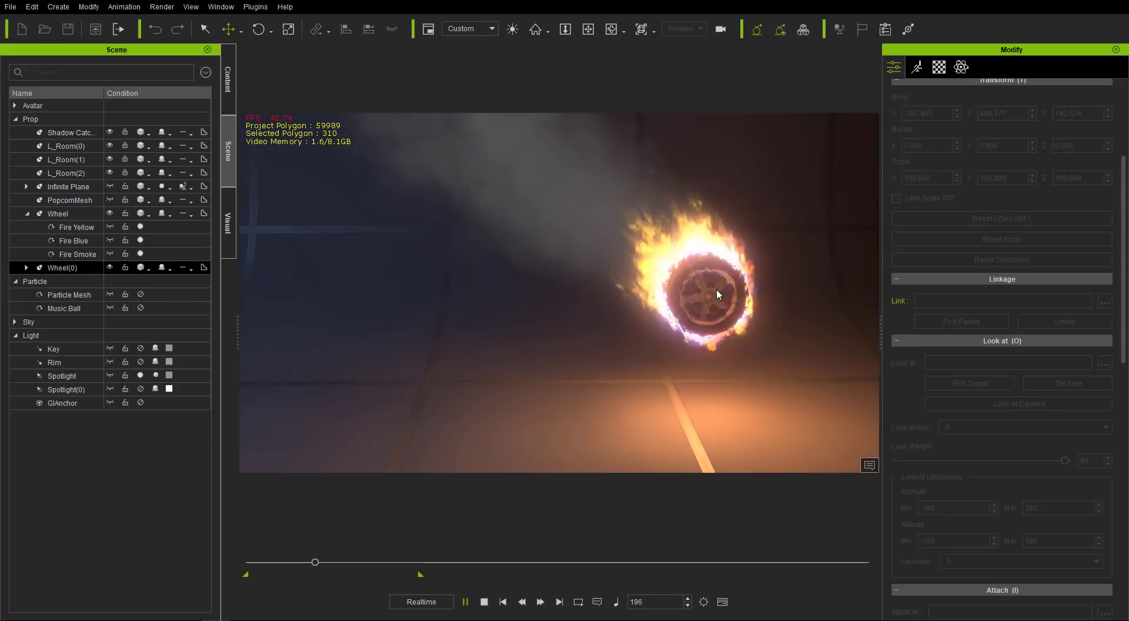
{"action": "left_click", "coordinate": [484, 601]}
{"action": "left_click", "coordinate": [466, 602]}
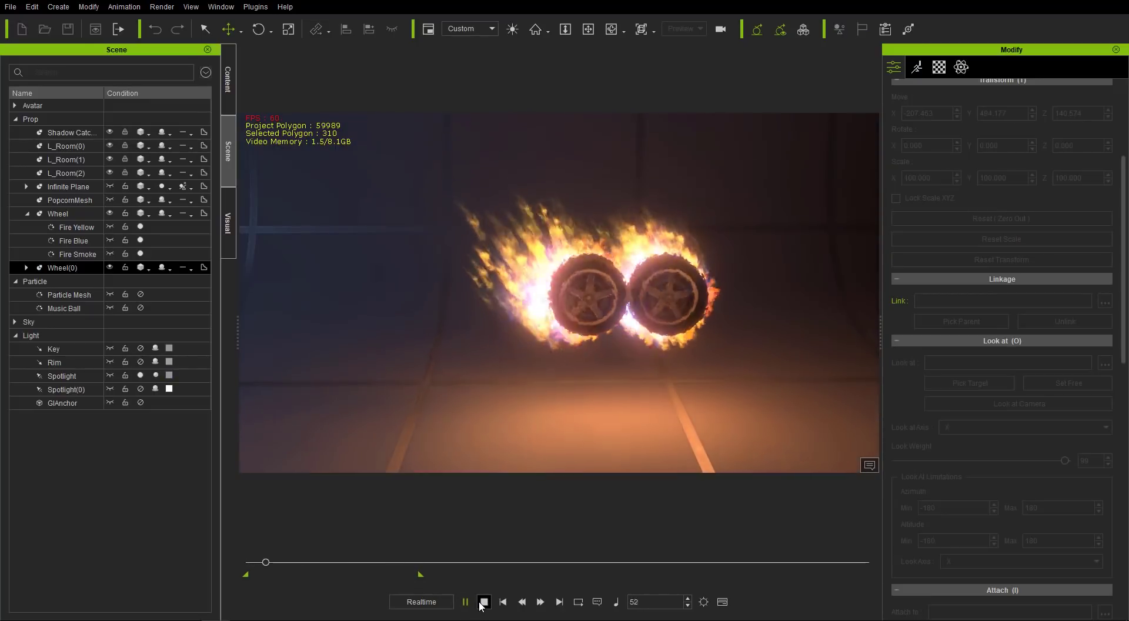
{"action": "left_click", "coordinate": [465, 602]}
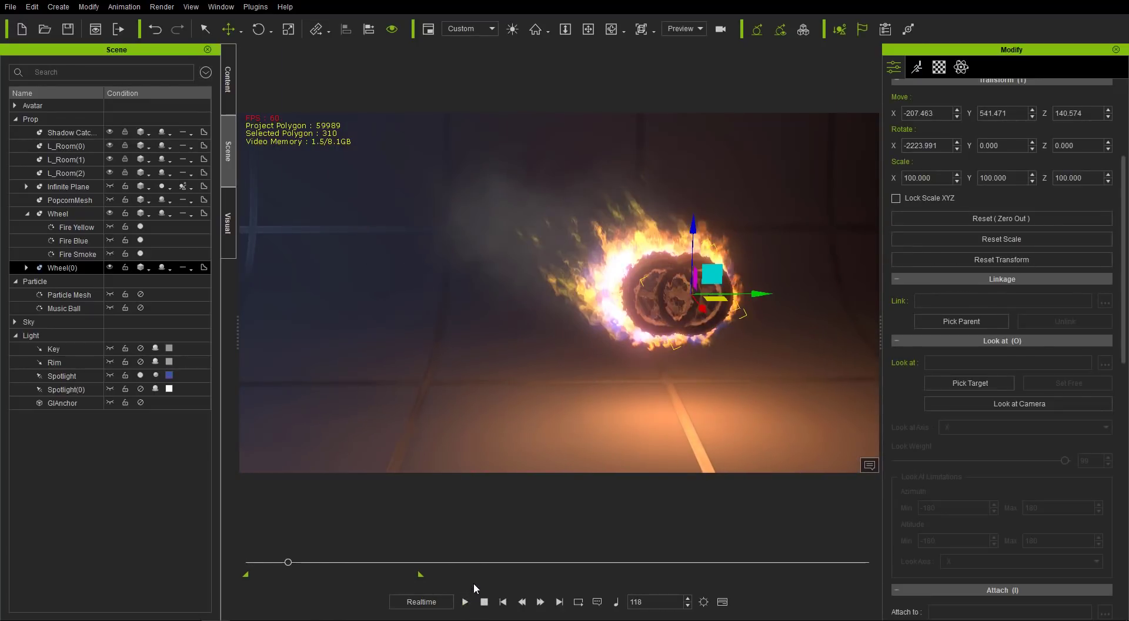
Step: Show the transform keys of Wheel(0) in the timeline, go to frame 201 and play from there
{"action": "key", "text": "F3"}
{"action": "left_click", "coordinate": [410, 484]}
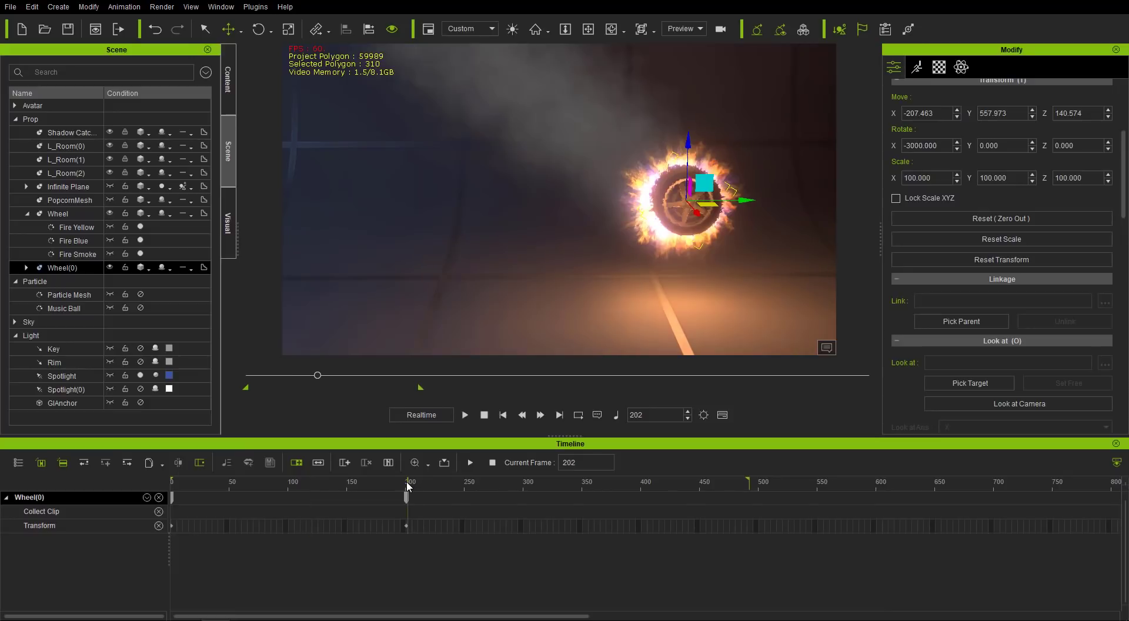
{"action": "left_click", "coordinate": [408, 483]}
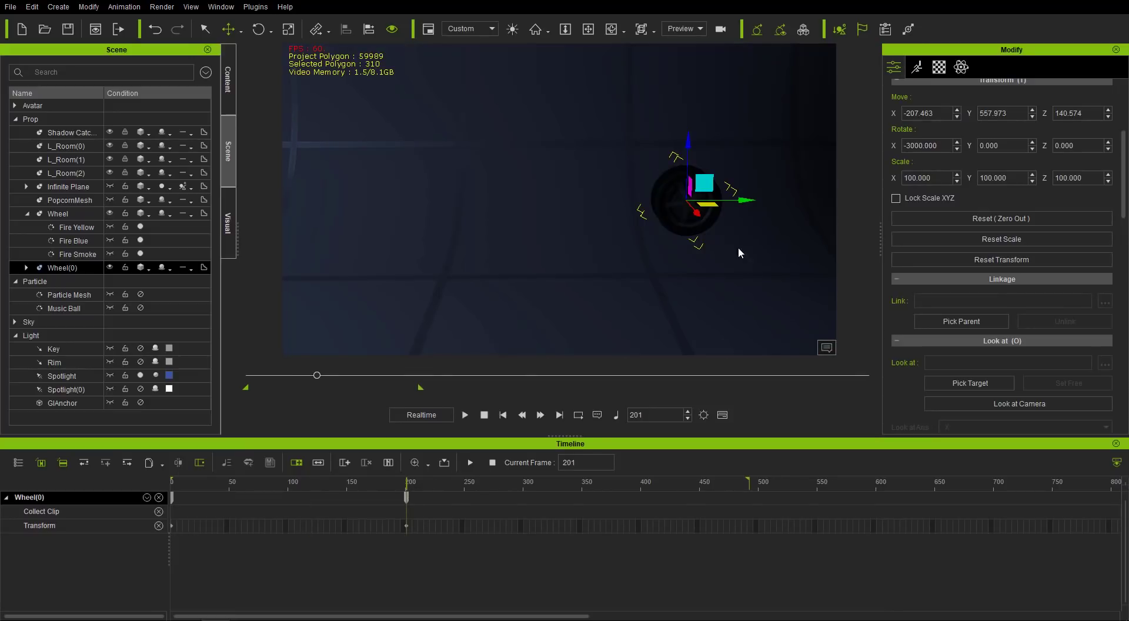
{"action": "left_click", "coordinate": [465, 415]}
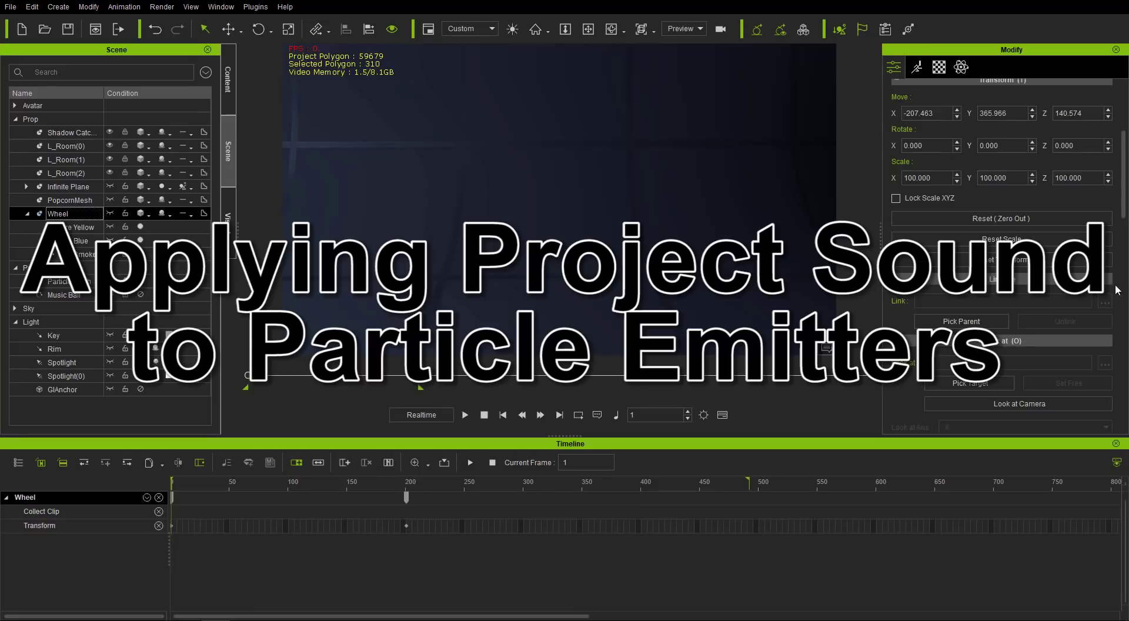
Step: Close the timeline and unhide the Music Ball particle and the Zane avatar
{"action": "left_click", "coordinate": [1115, 444]}
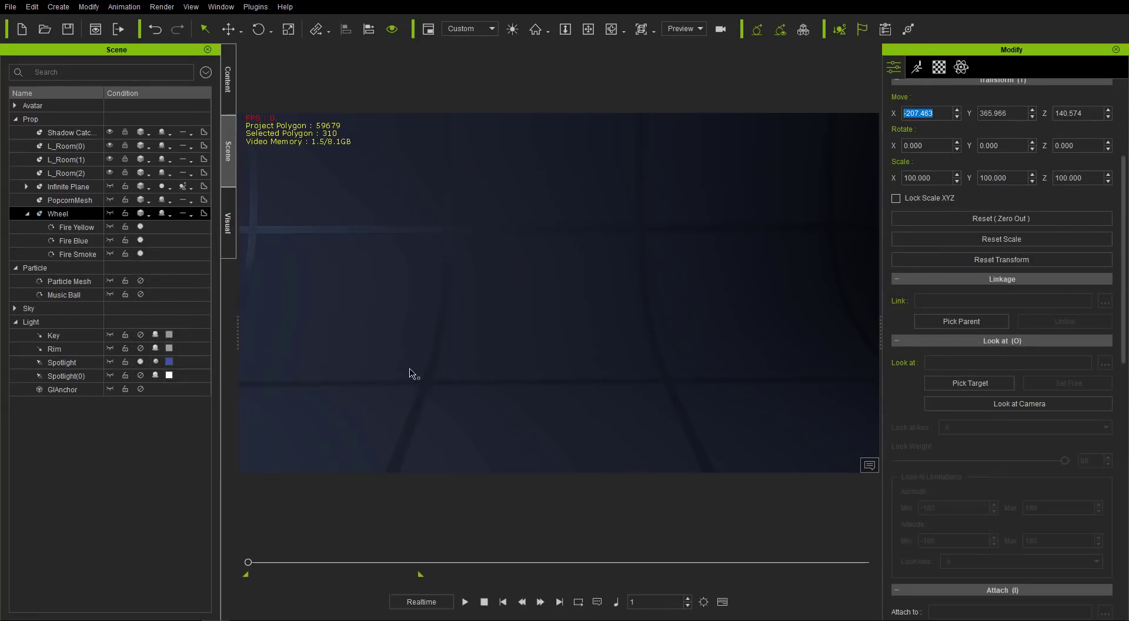
{"action": "left_click", "coordinate": [105, 296]}
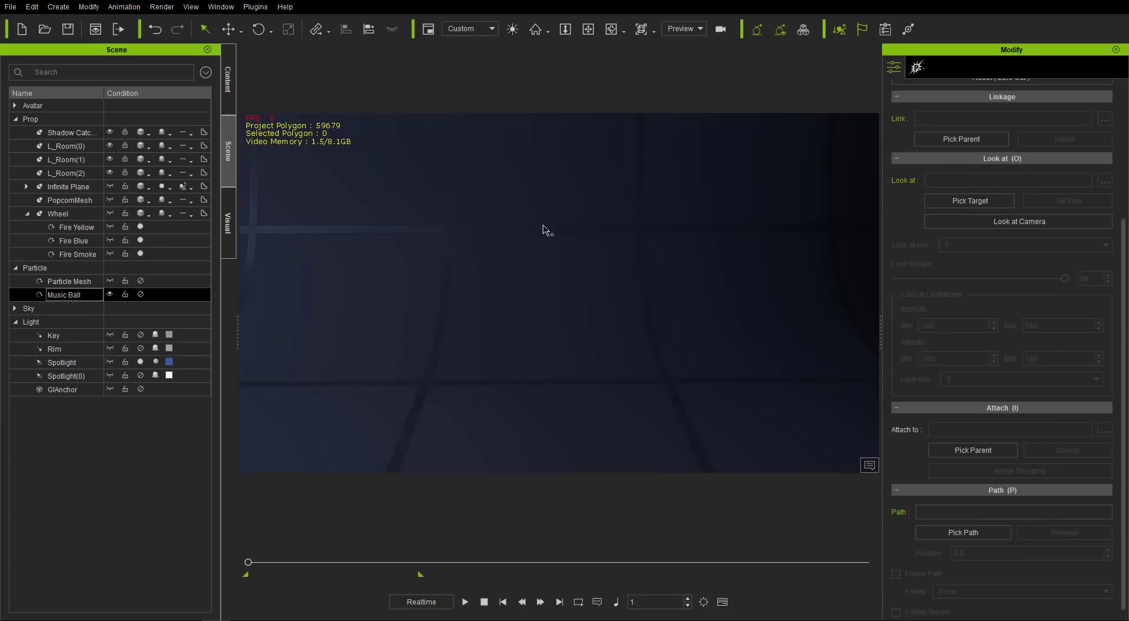
{"action": "middle_click_drag", "start_coordinate": [547, 229], "coordinate": [522, 295]}
{"action": "left_click", "coordinate": [18, 108]}
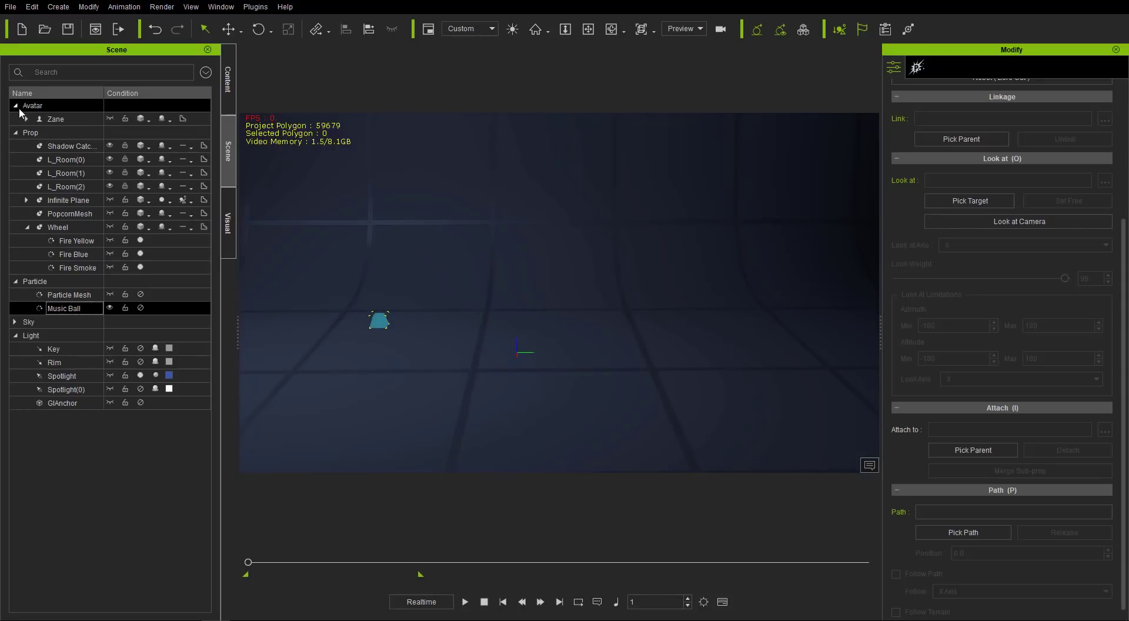
{"action": "left_click", "coordinate": [37, 121]}
{"action": "left_click", "coordinate": [110, 119]}
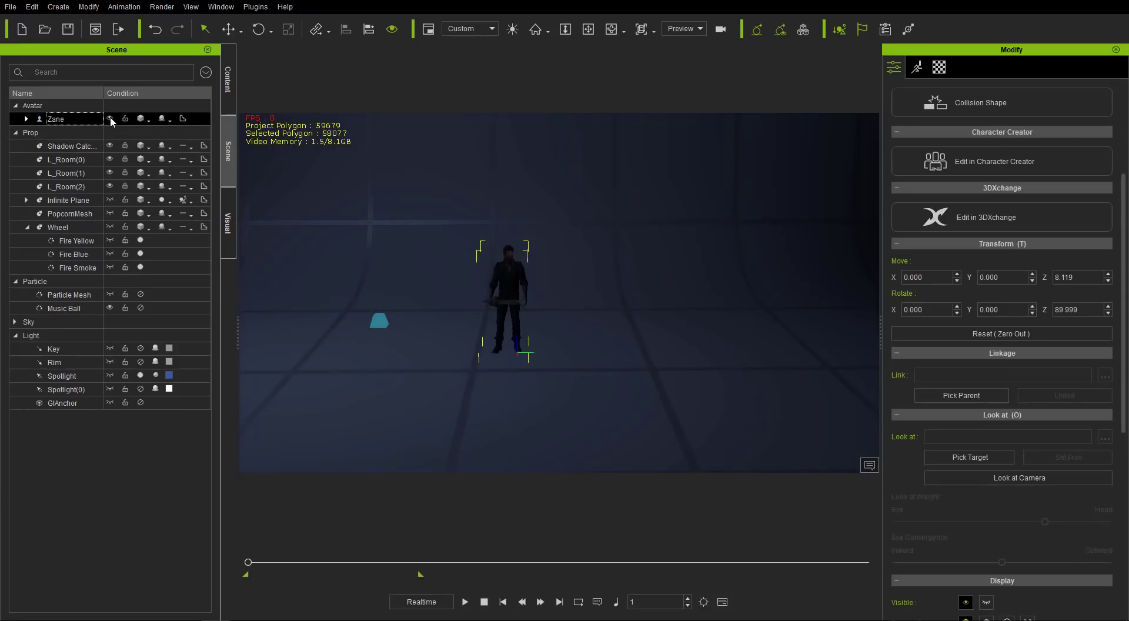
Step: Switch on Spotlight(0) to light the scene around the avatar
{"action": "left_click", "coordinate": [62, 376]}
{"action": "left_click", "coordinate": [66, 390]}
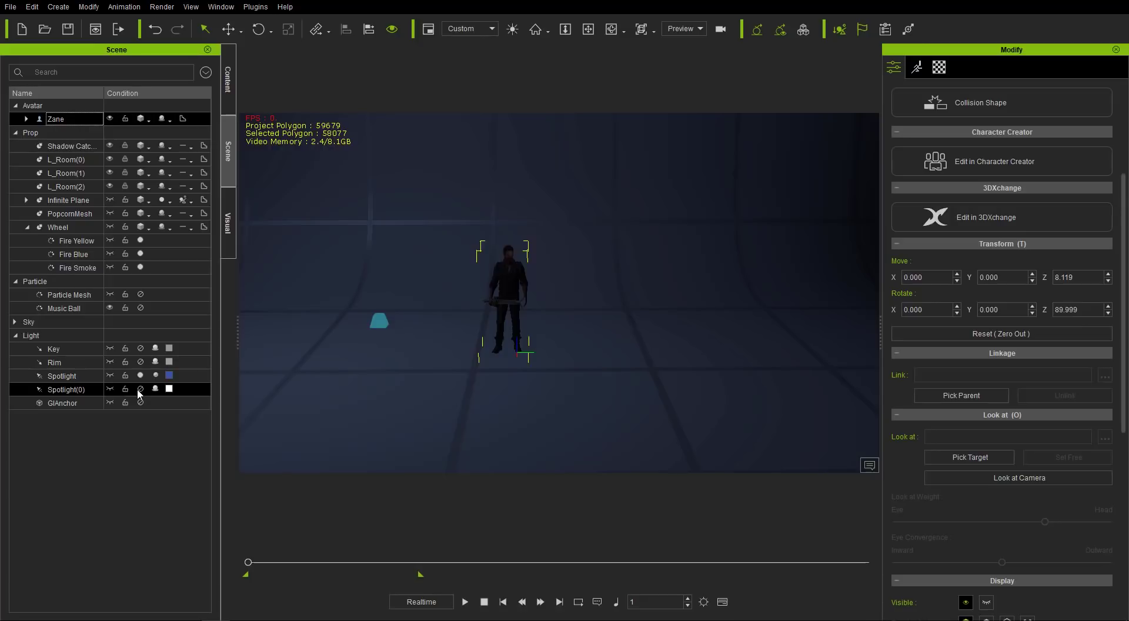
{"action": "left_click", "coordinate": [141, 389]}
{"action": "right_click_drag", "start_coordinate": [446, 320], "coordinate": [488, 334]}
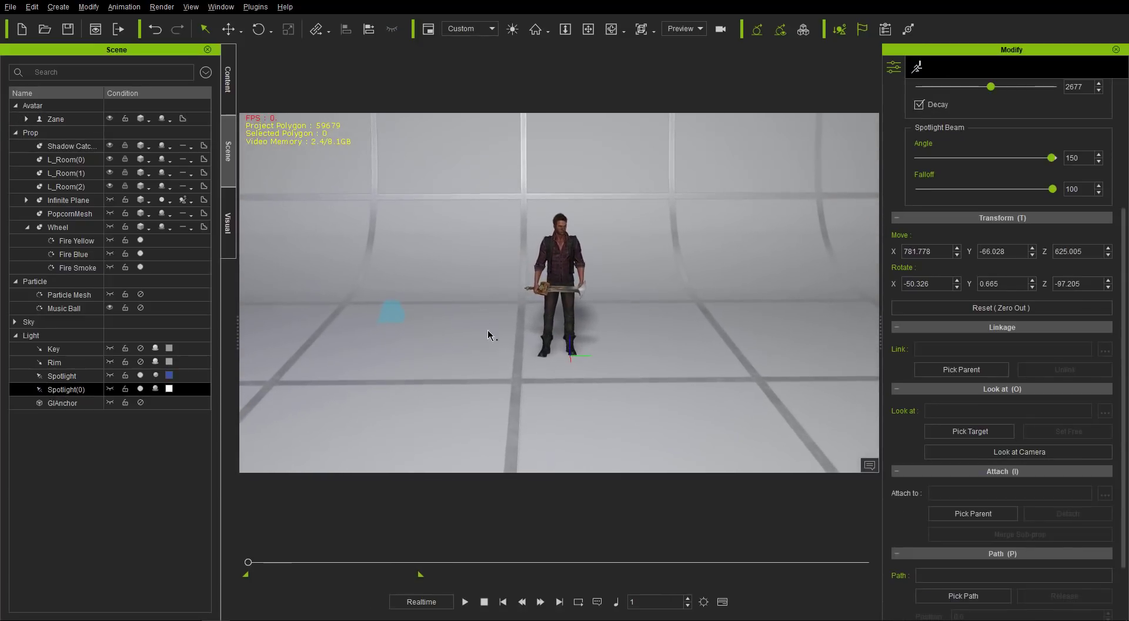
Step: Delete the Wheel prop with its fire effects, playing the animation before and after to check the scene
{"action": "left_click", "coordinate": [464, 602]}
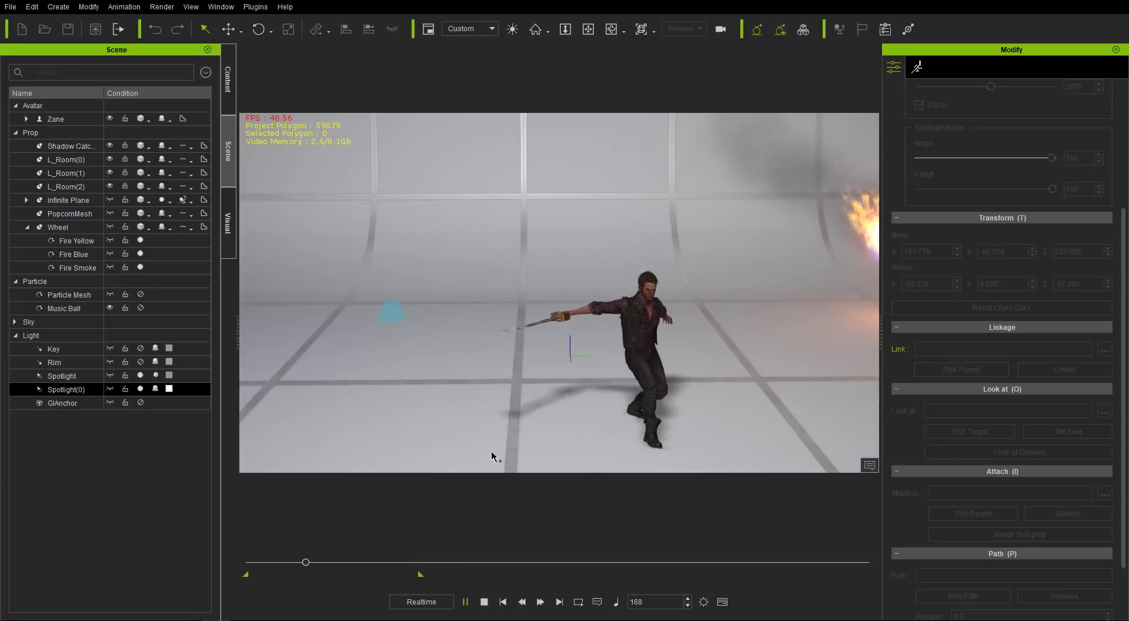
{"action": "left_click", "coordinate": [484, 602]}
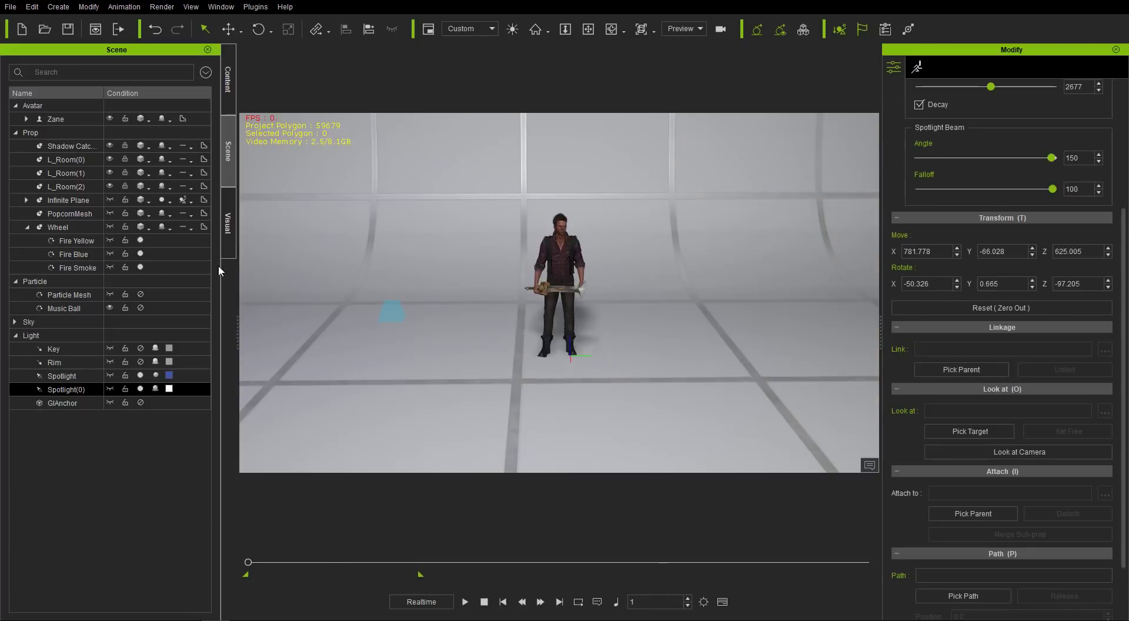
{"action": "left_click", "coordinate": [86, 229]}
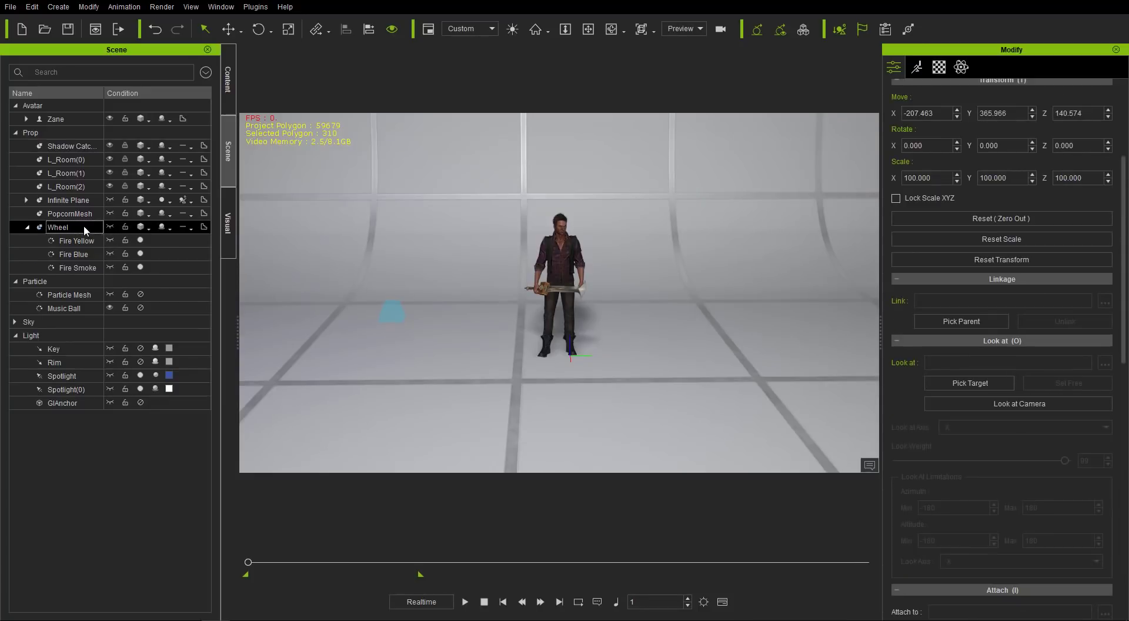
{"action": "key", "text": "Delete"}
{"action": "left_click", "coordinate": [464, 602]}
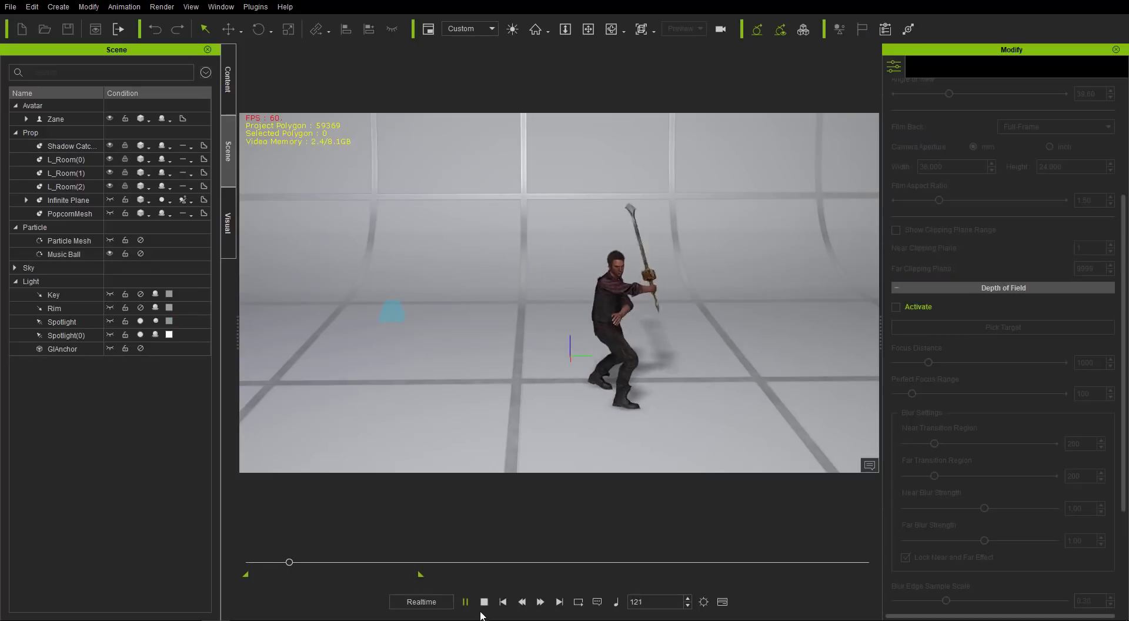
{"action": "left_click", "coordinate": [484, 602]}
Step: Activate the Music Ball particle and play the animation to check its emission beside the avatar, then stop playback
{"action": "left_click", "coordinate": [53, 253]}
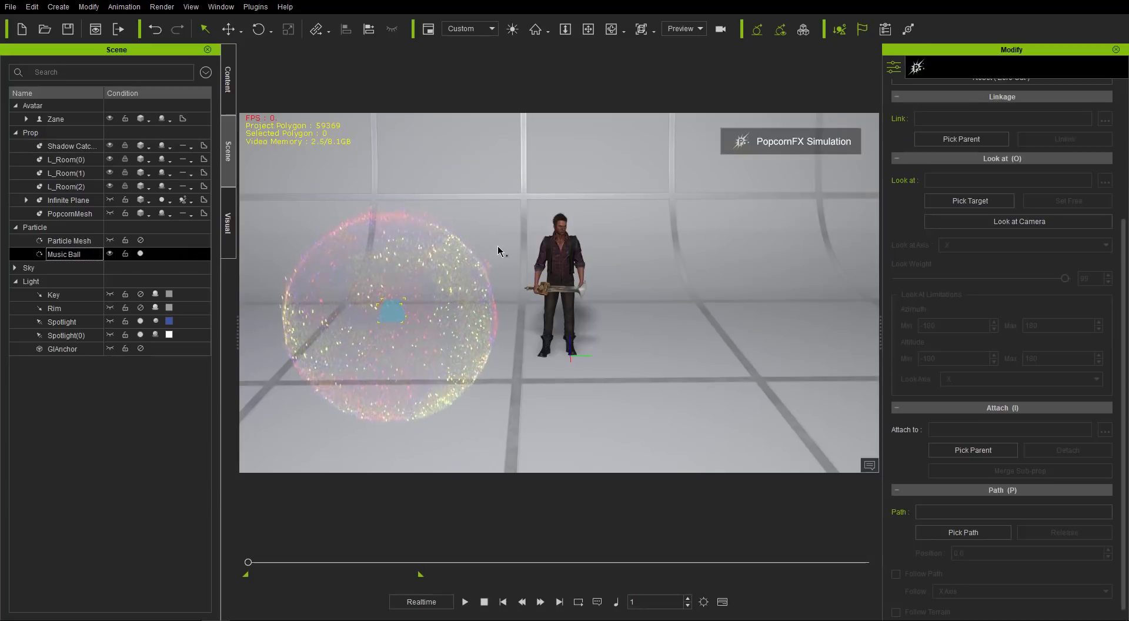
{"action": "left_click", "coordinate": [465, 602]}
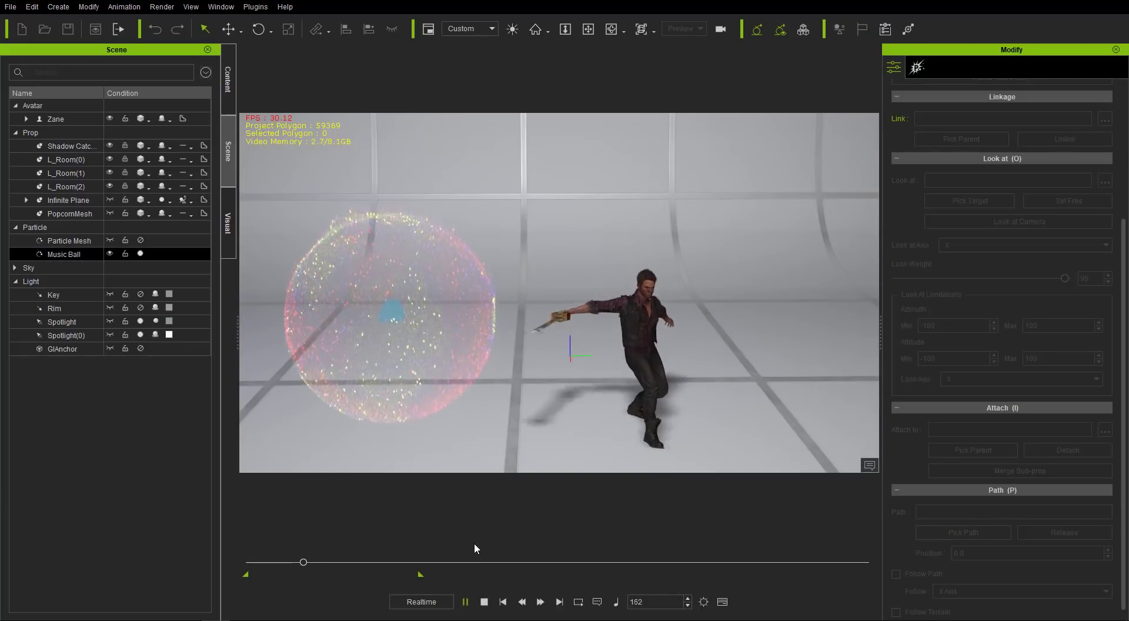
{"action": "left_click", "coordinate": [484, 602]}
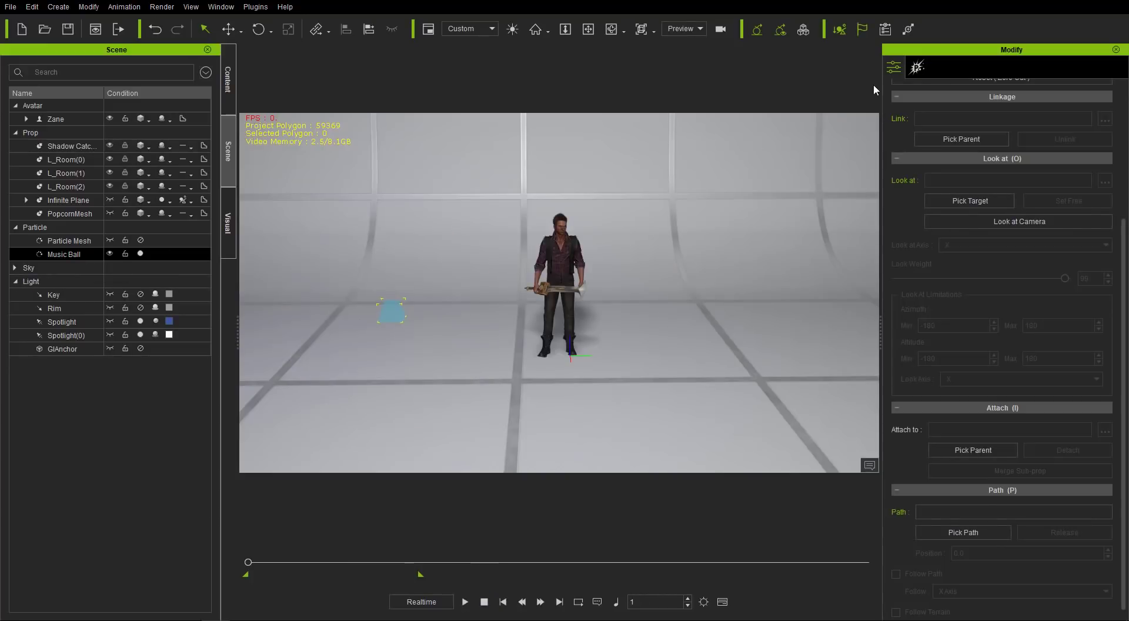
Step: Assign Project Sound as the PopcornFX sound sampler for the Music Ball's AudioSpectrum emitter and close the project settings
{"action": "left_click", "coordinate": [919, 66]}
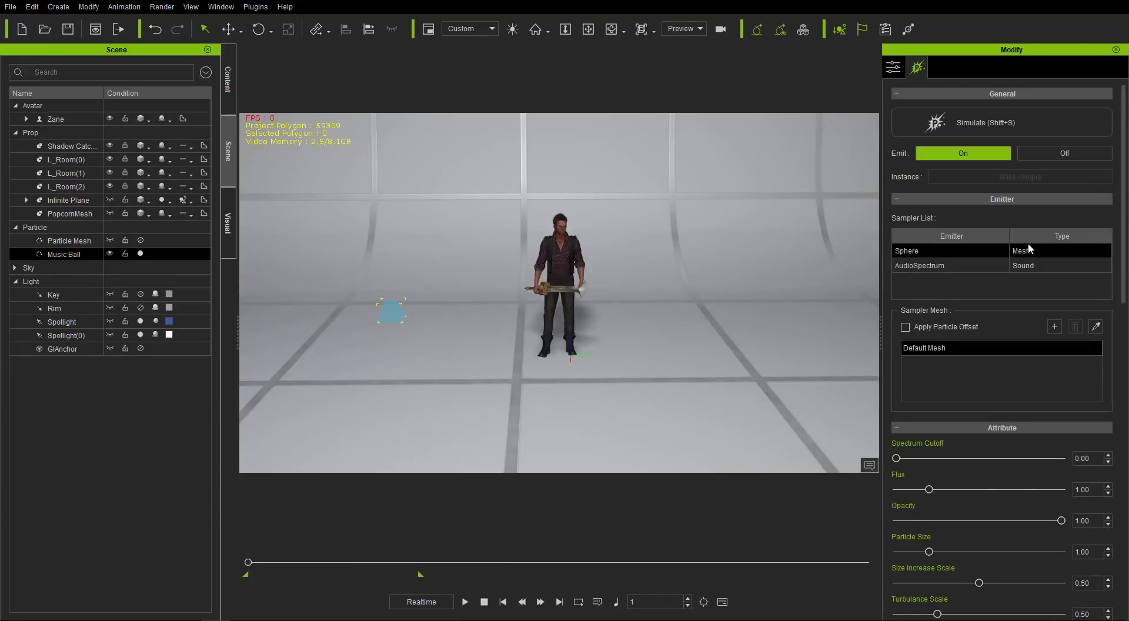
{"action": "left_click", "coordinate": [958, 263]}
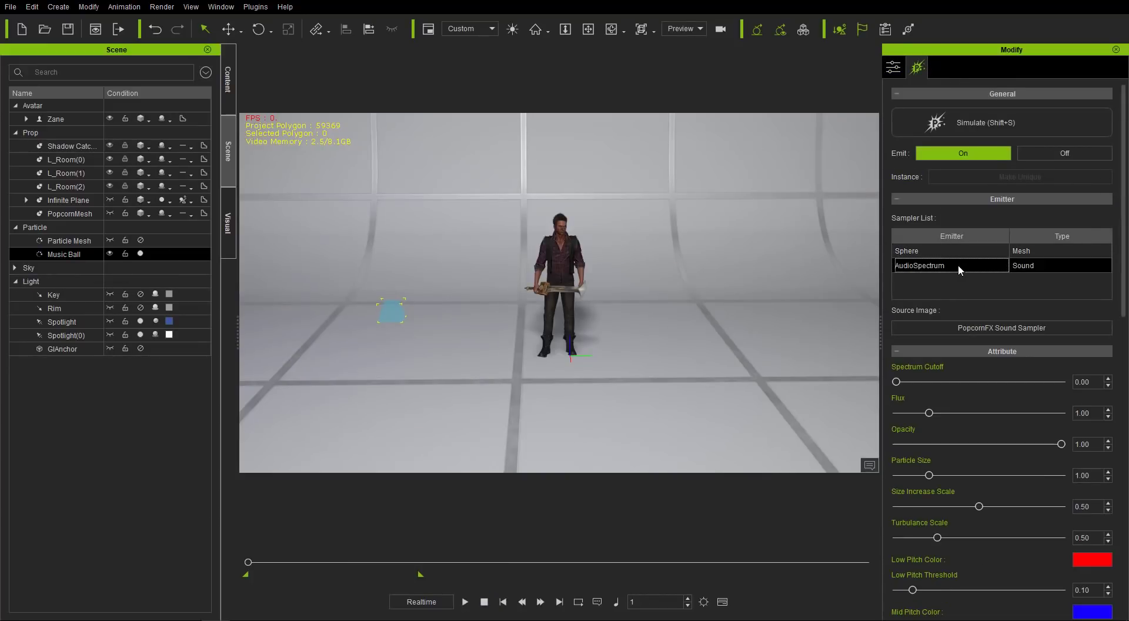
{"action": "left_click", "coordinate": [980, 330]}
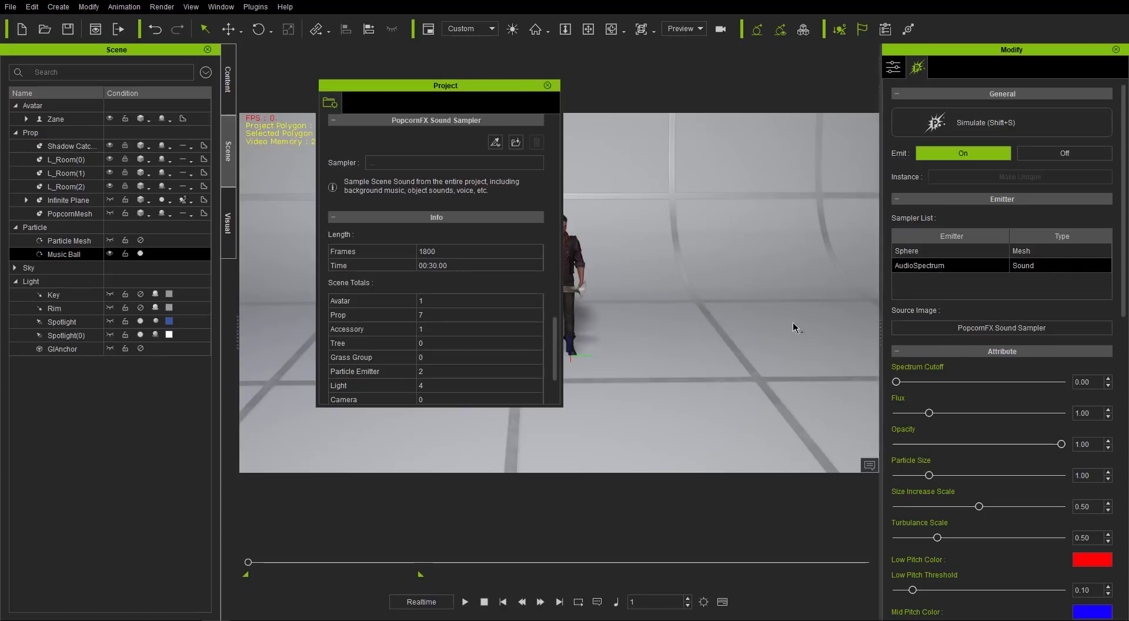
{"action": "left_click", "coordinate": [495, 143]}
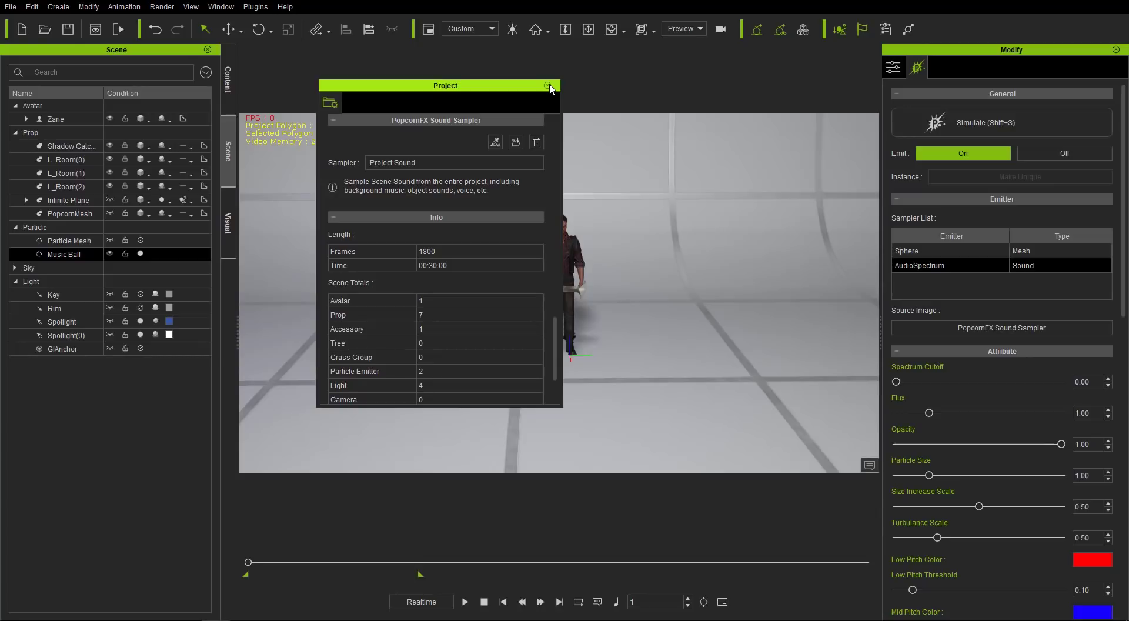
{"action": "left_click", "coordinate": [547, 86]}
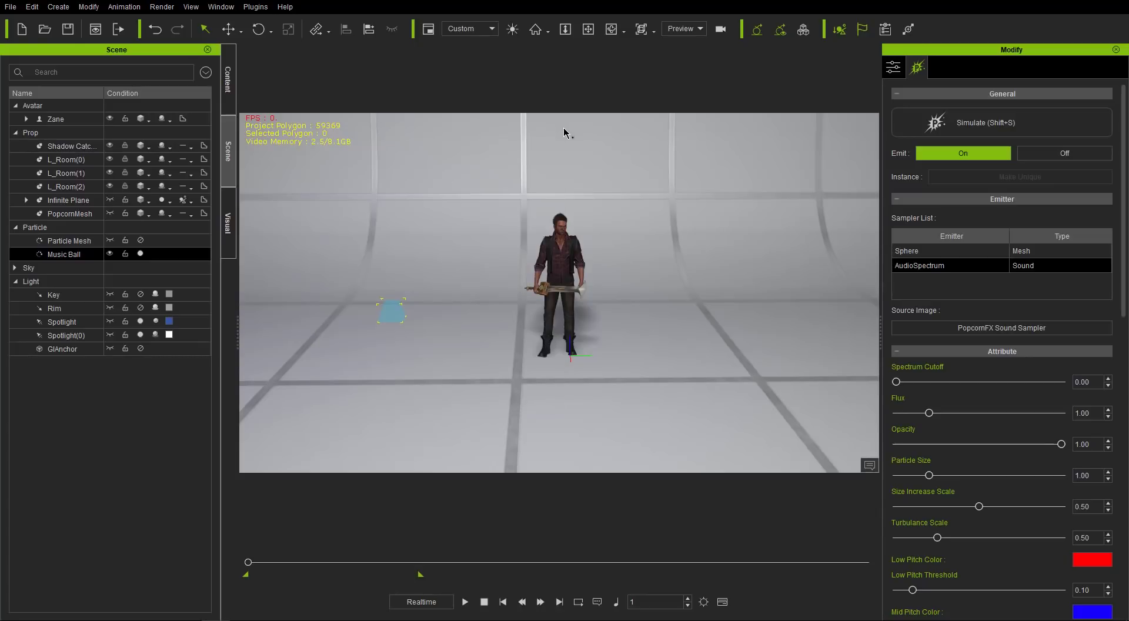
Step: Simulate the Music Ball particle and play the animation to check its reaction to the project sound, pausing playback at the end
{"action": "key", "text": "shift+s"}
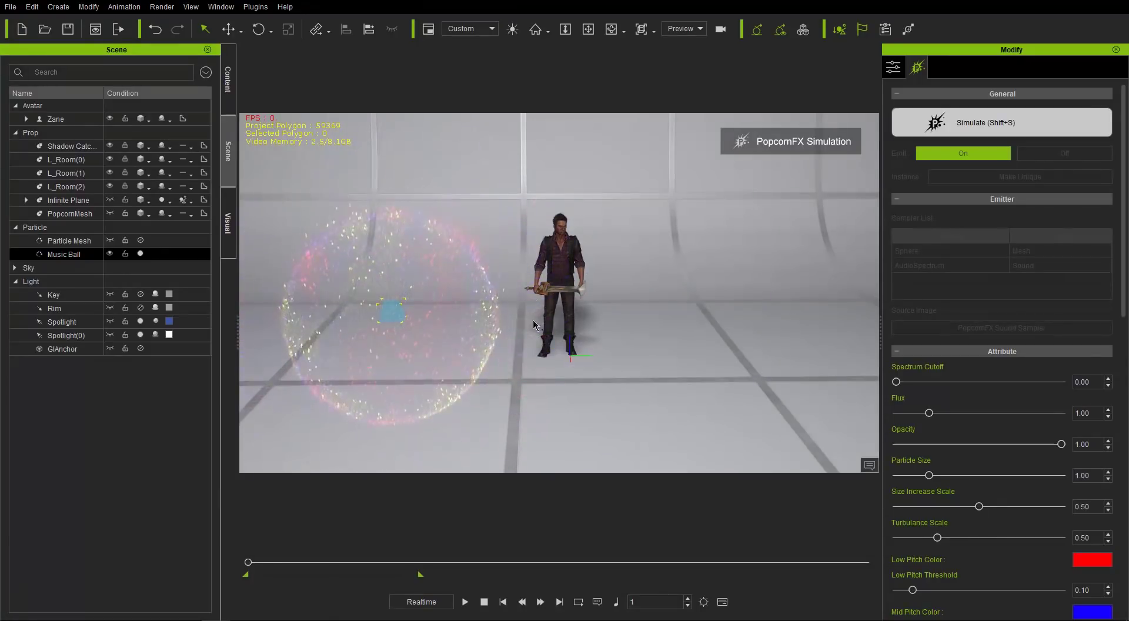
{"action": "left_click", "coordinate": [464, 602]}
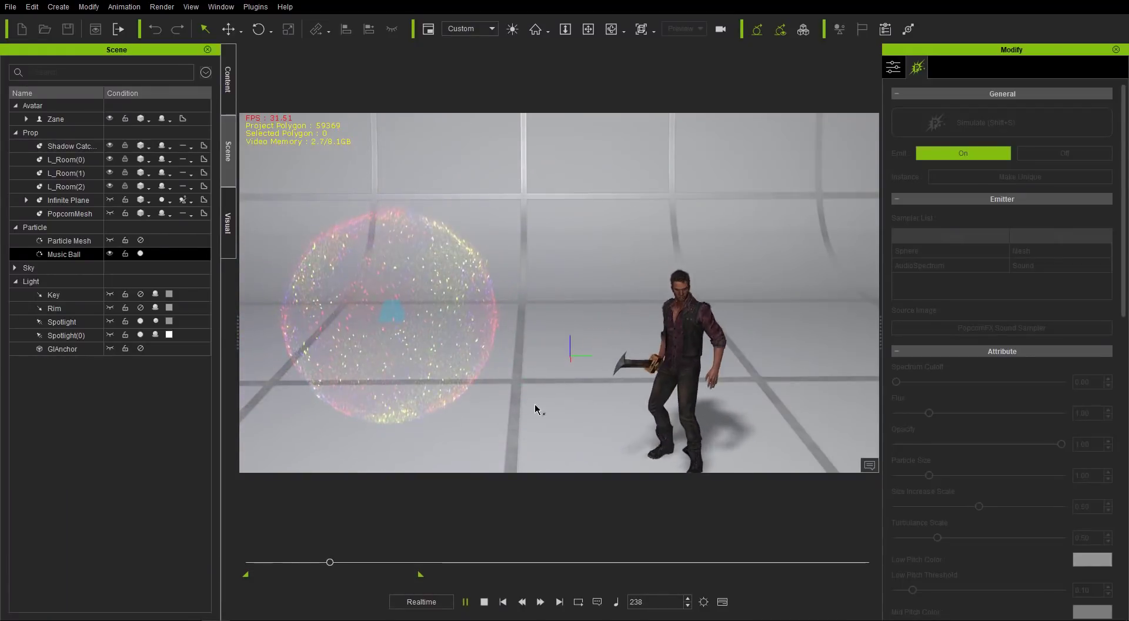
{"action": "left_click", "coordinate": [465, 602]}
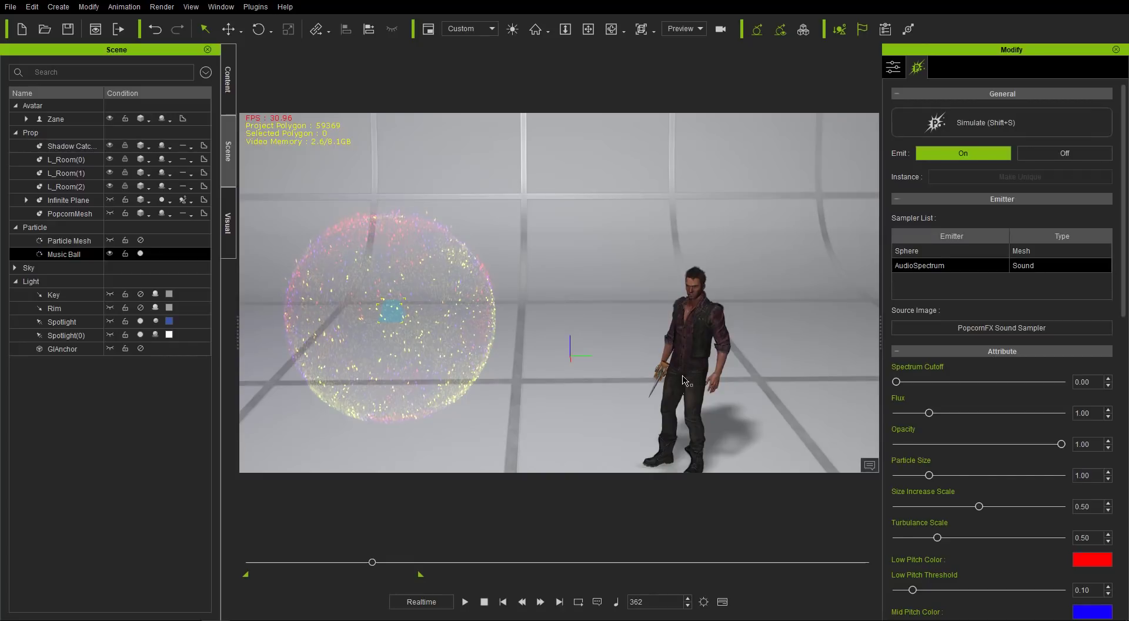
Step: Replace the Sphere sampler's default mesh with the avatar's Executionaer's Sword and play the animation to check the emission
{"action": "left_click", "coordinate": [968, 250]}
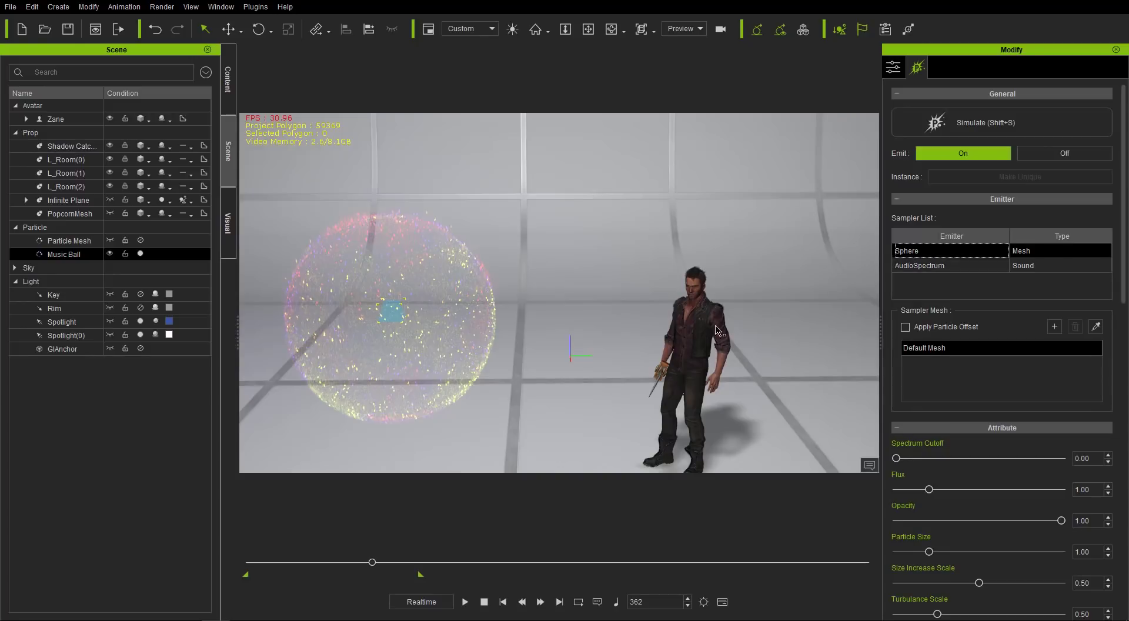
{"action": "left_click", "coordinate": [492, 600]}
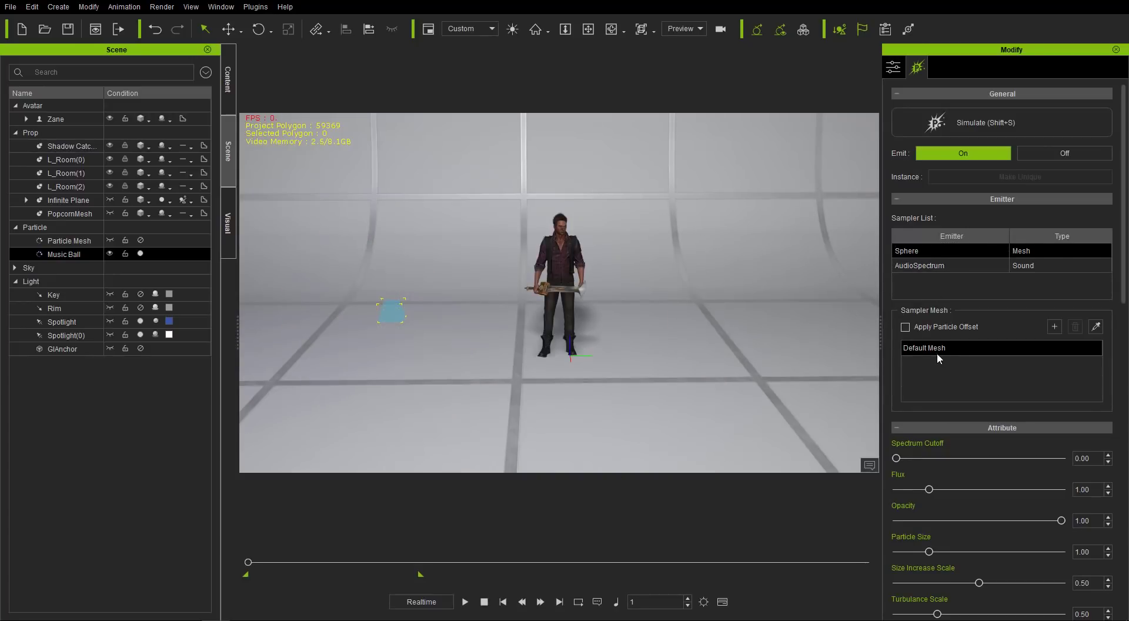
{"action": "left_click", "coordinate": [1095, 327]}
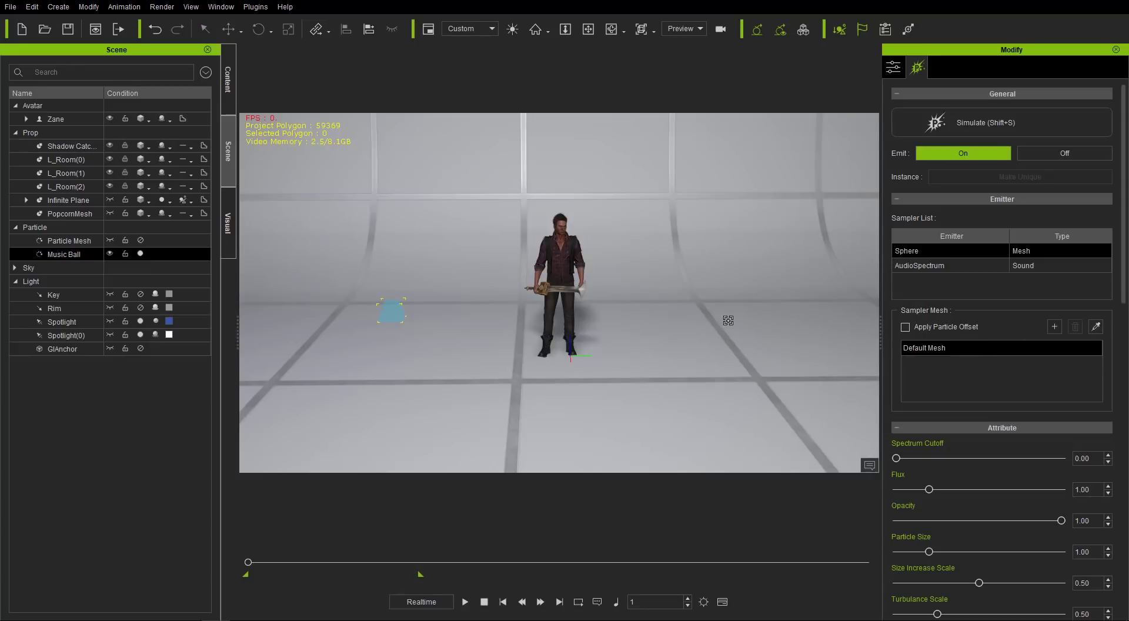
{"action": "left_click", "coordinate": [581, 290]}
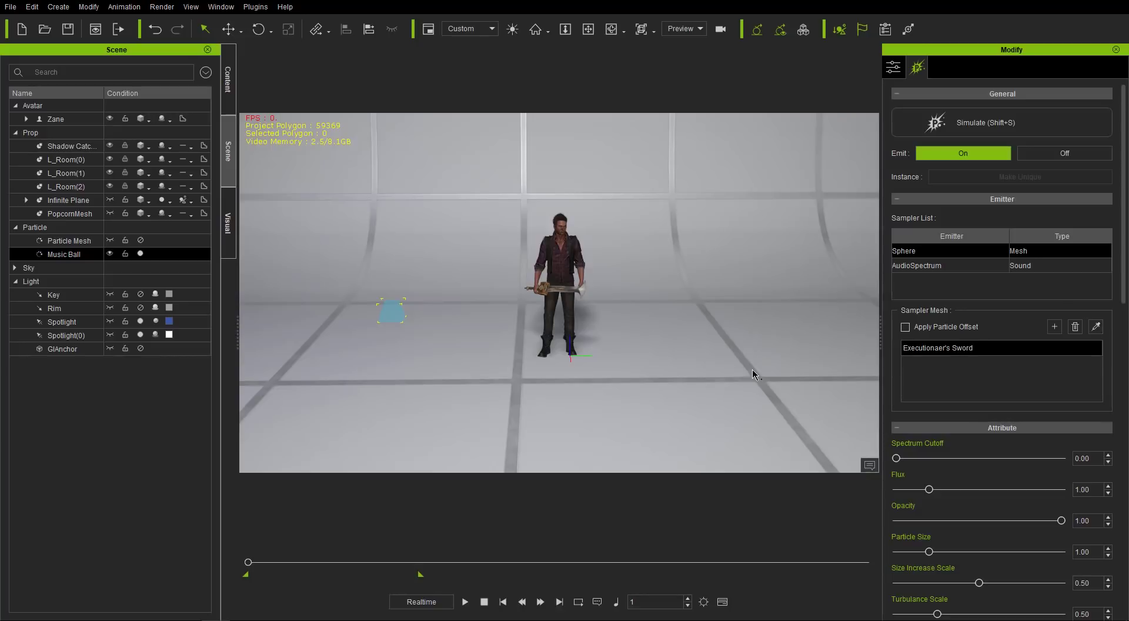
{"action": "left_click", "coordinate": [465, 601]}
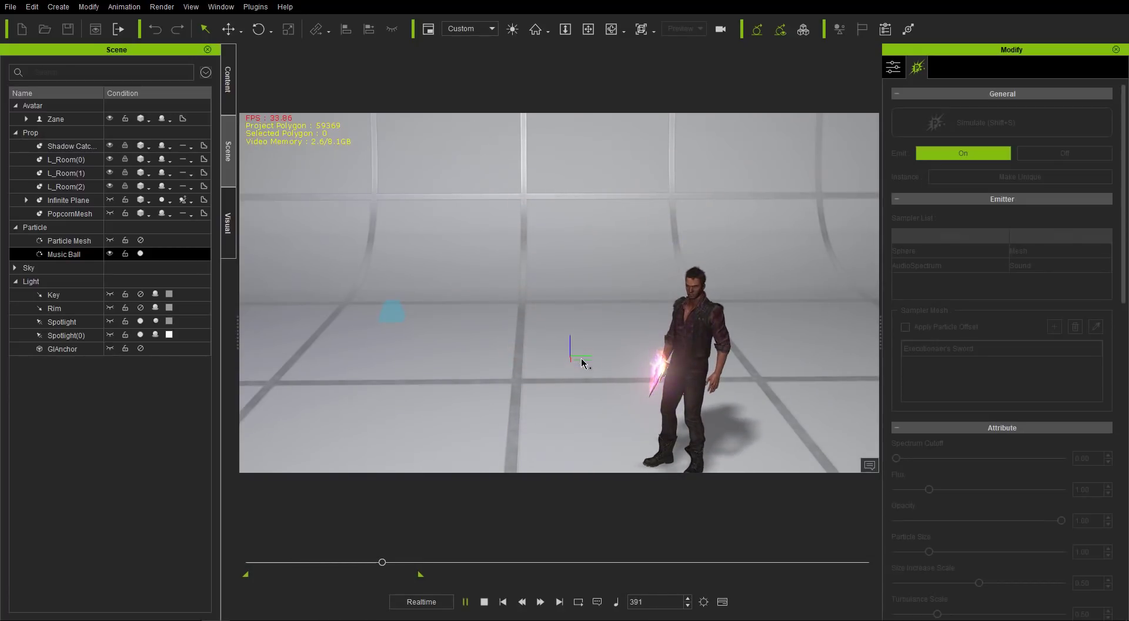
{"action": "left_click", "coordinate": [485, 601]}
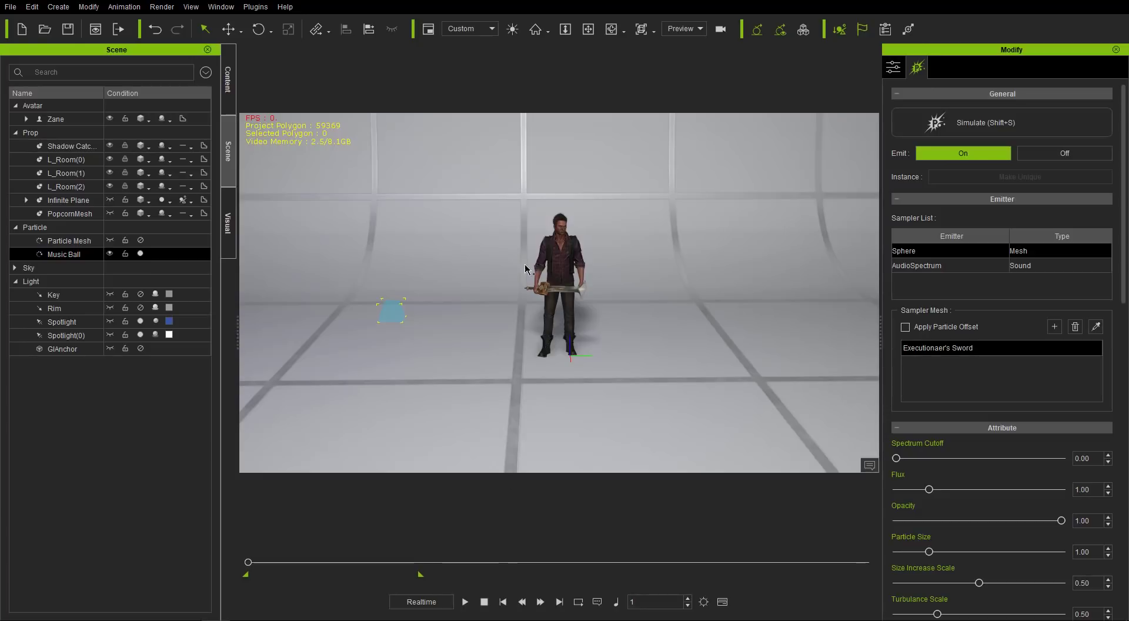
Step: Save the current scene to the custom project library under the name Custom Sound Project
{"action": "left_click", "coordinate": [227, 82]}
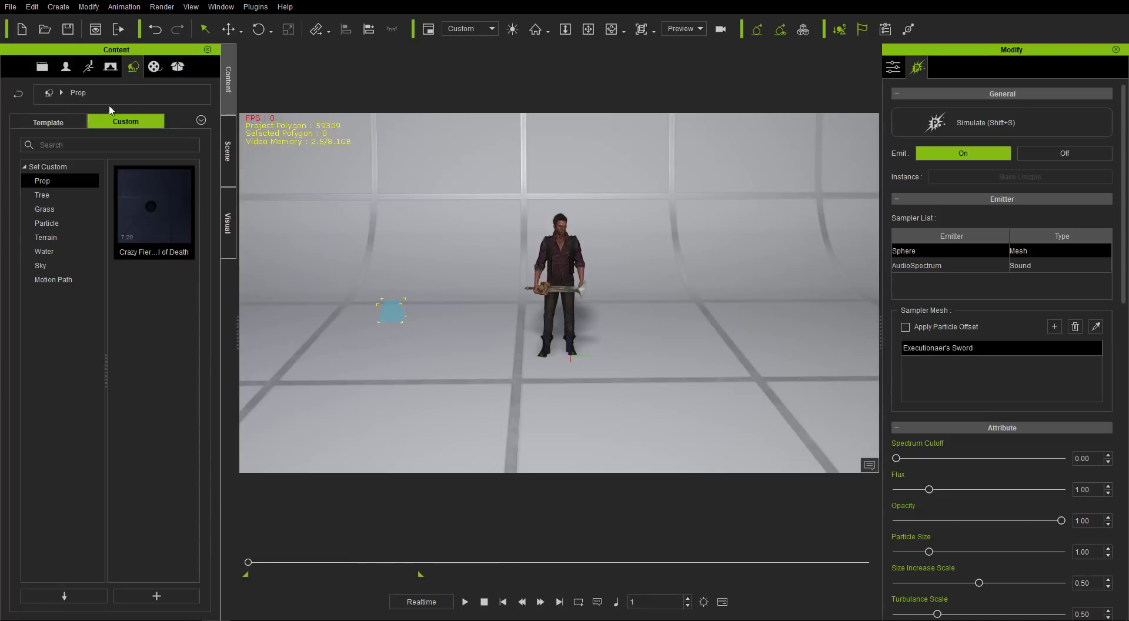
{"action": "left_click", "coordinate": [43, 68]}
{"action": "left_click", "coordinate": [108, 125]}
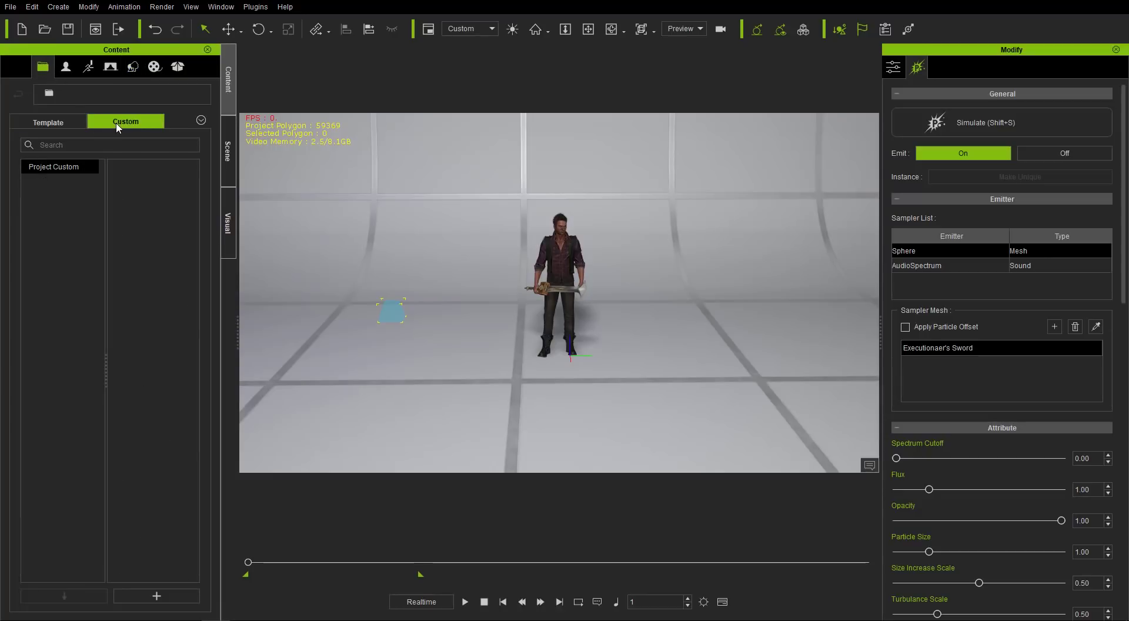
{"action": "left_click", "coordinate": [176, 594]}
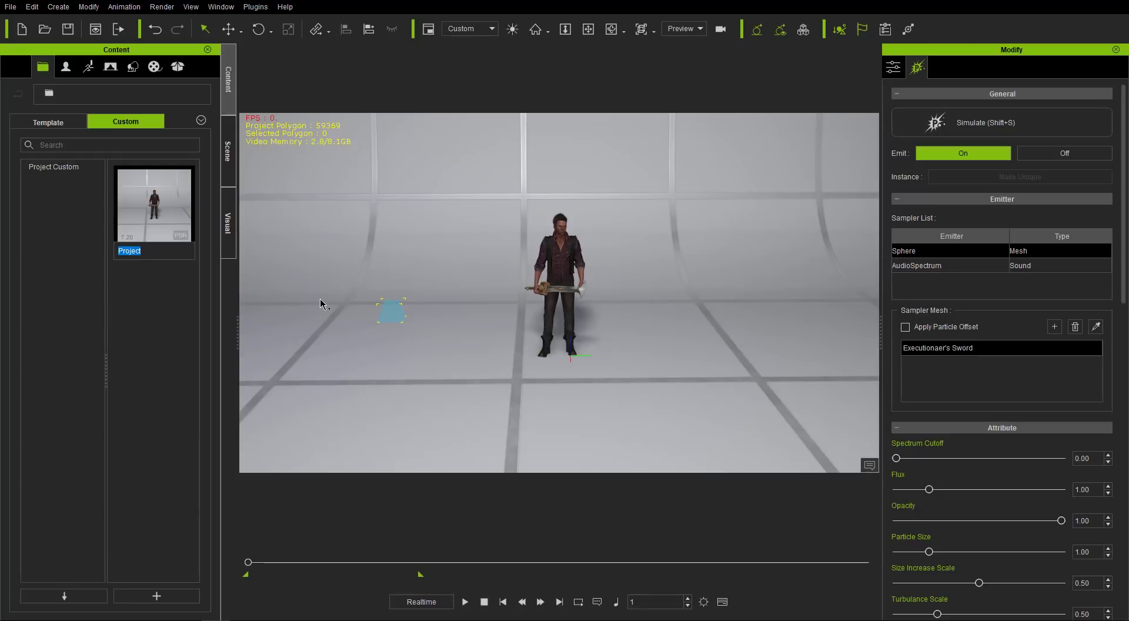
{"action": "type", "text": "CUstonm"}
{"action": "key", "text": "BackSpace"}
{"action": "key", "text": "BackSpace"}
{"action": "key", "text": "BackSpace"}
{"action": "key", "text": "BackSpace"}
{"action": "type", "text": "stom Sound Projec"}
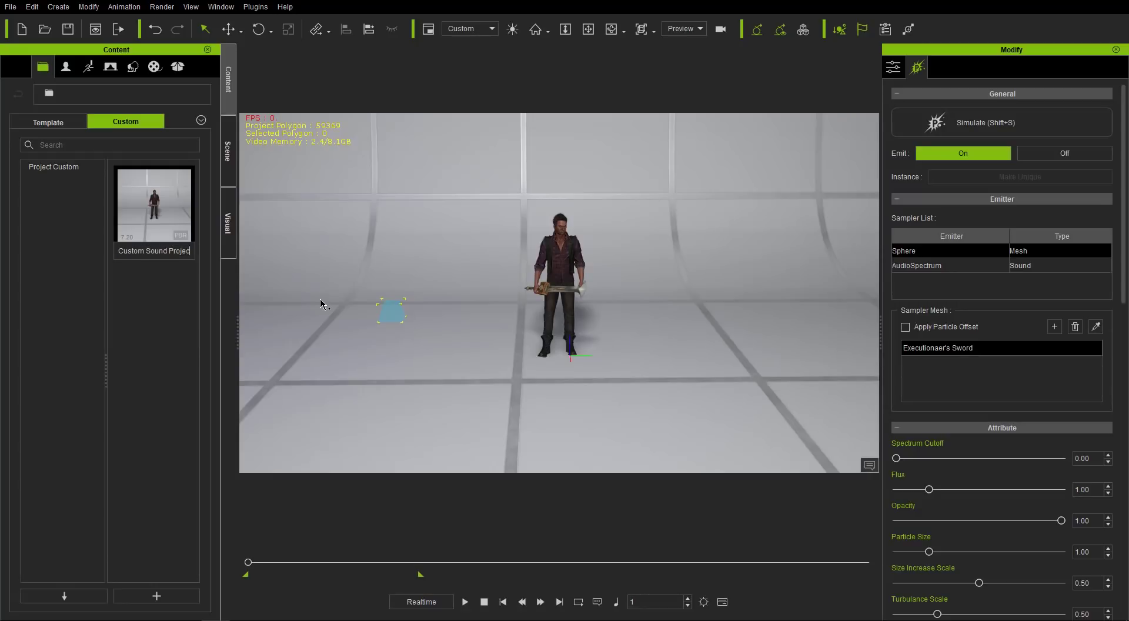
{"action": "type", "text": "t"}
{"action": "key", "text": "Return"}
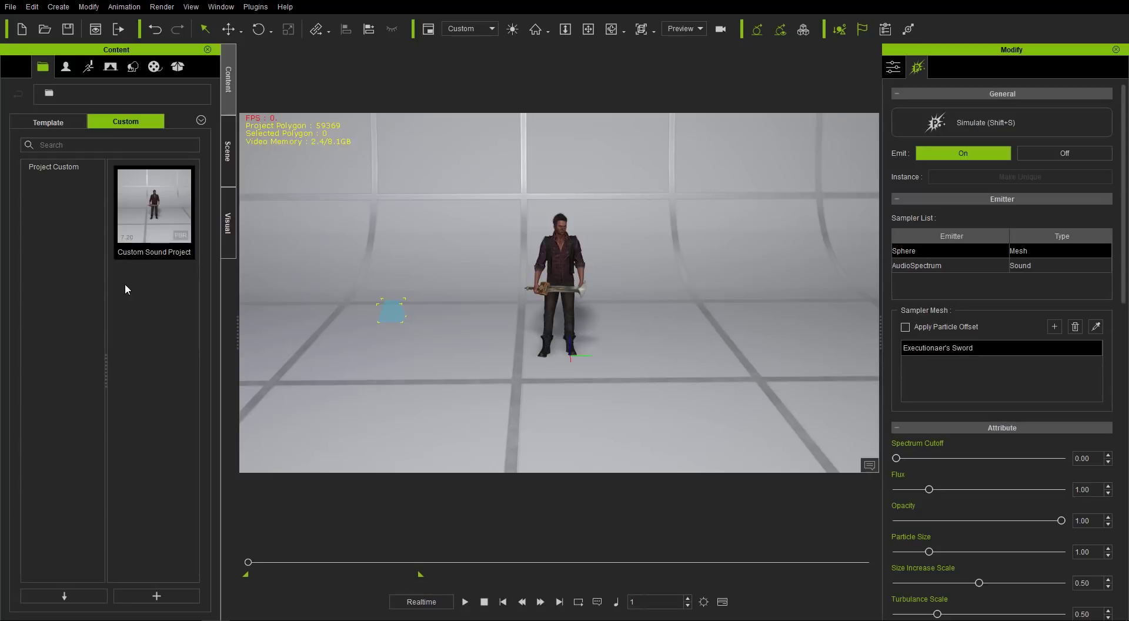
Step: Start a new project, load Custom Sound Project from the custom library, and play the animation to check the sword particles
{"action": "left_click", "coordinate": [22, 29]}
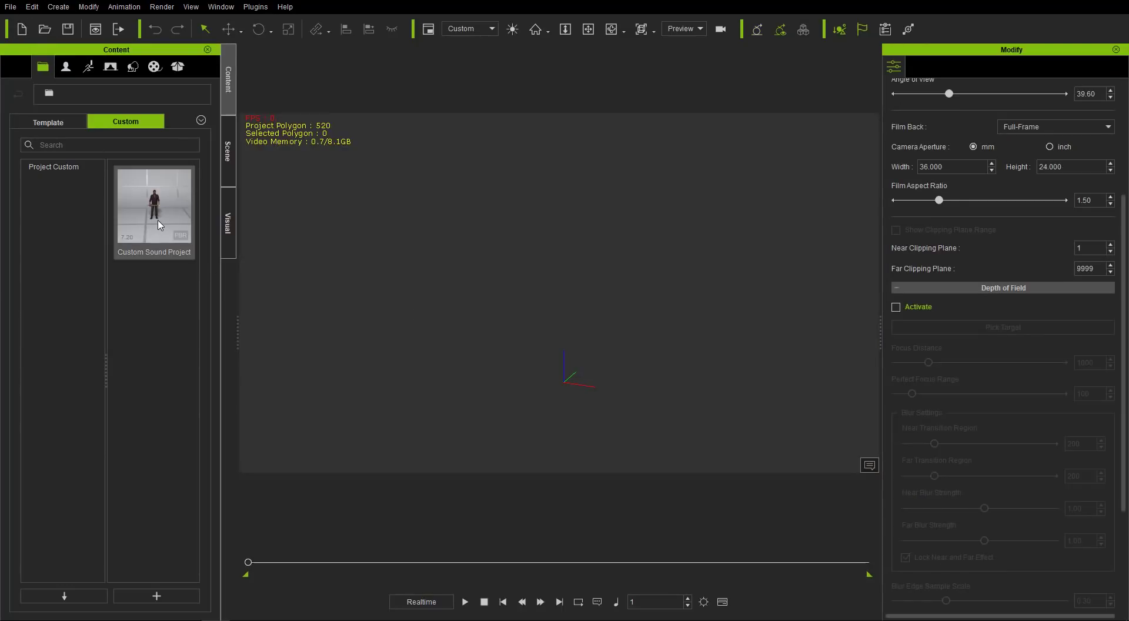
{"action": "double_click", "coordinate": [159, 225]}
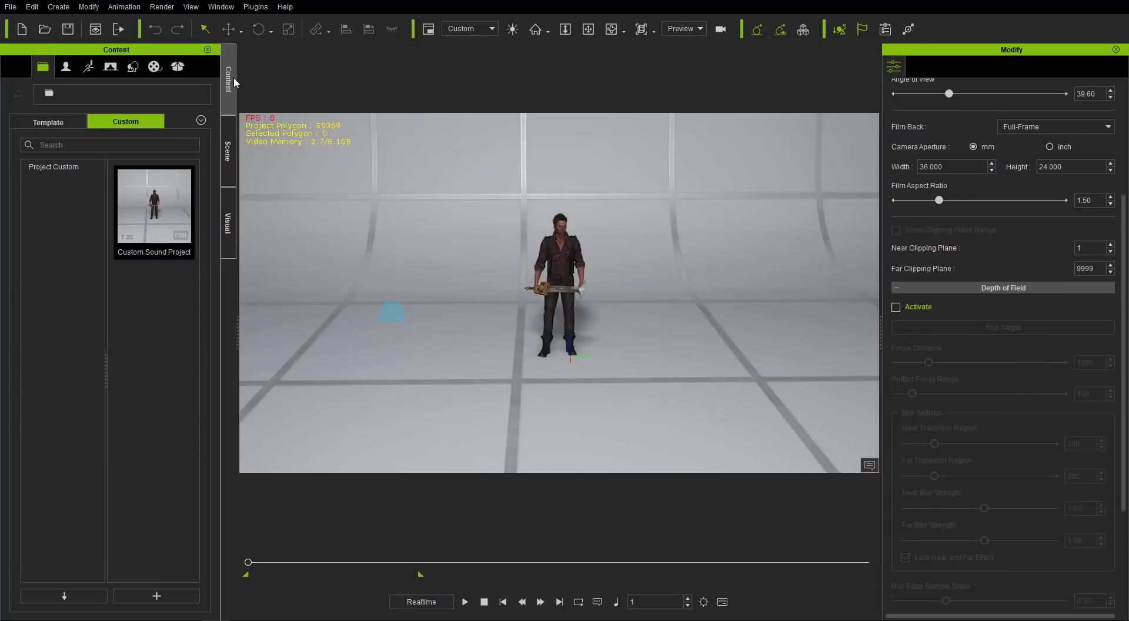
{"action": "left_click", "coordinate": [465, 601]}
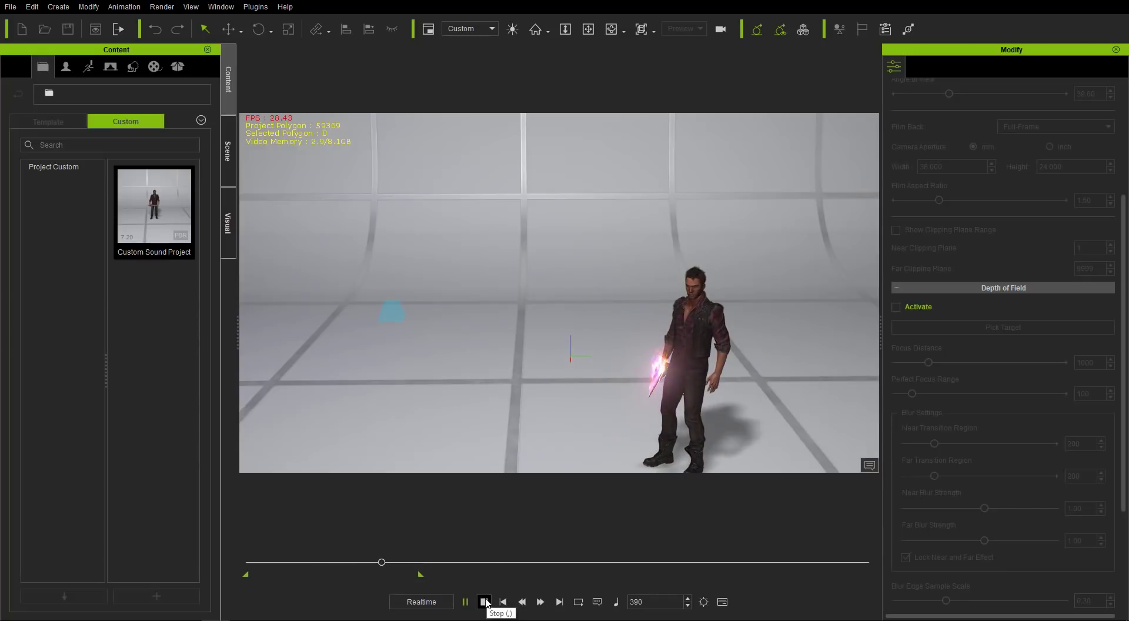
{"action": "left_click", "coordinate": [467, 603]}
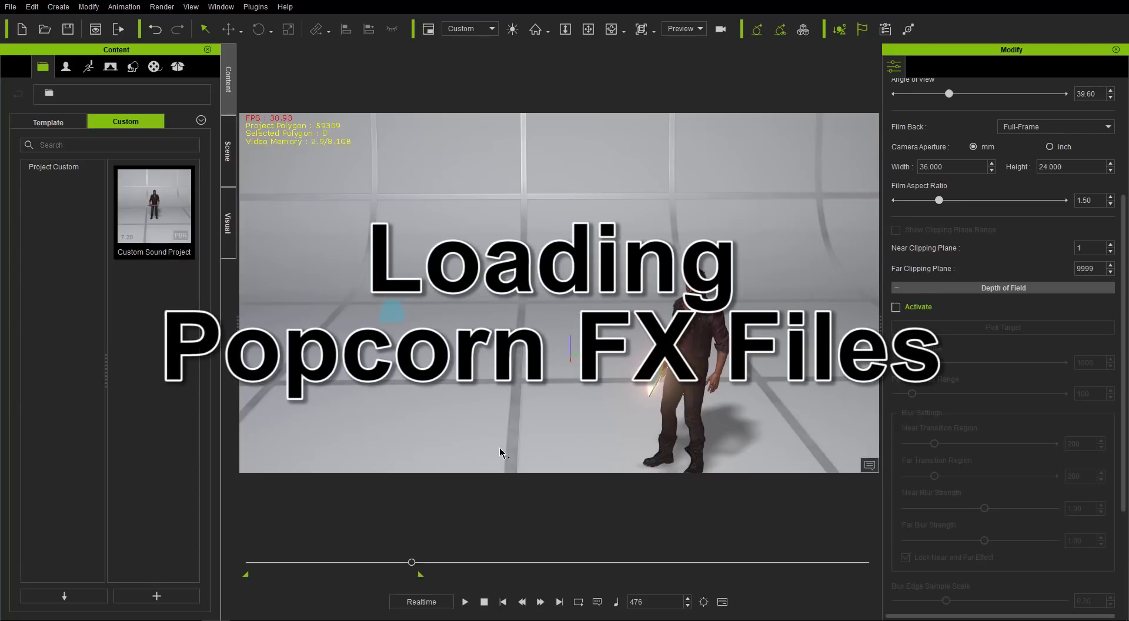
{"action": "left_click", "coordinate": [484, 601]}
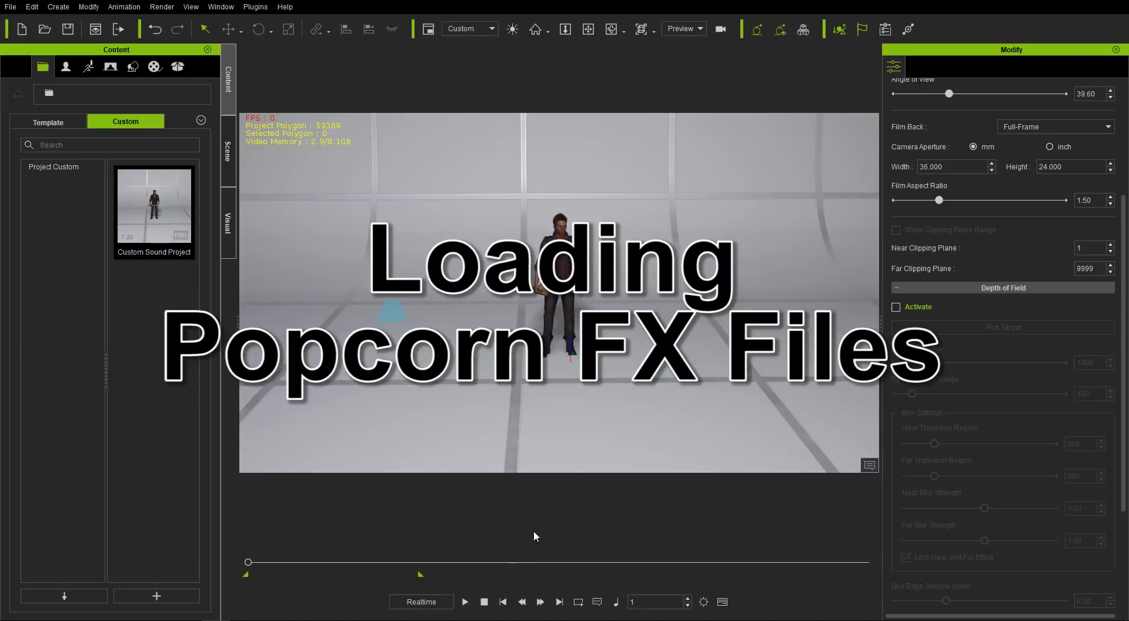
Step: Hide the Zane avatar in the scene list
{"action": "left_click", "coordinate": [227, 151]}
{"action": "left_click", "coordinate": [15, 105]}
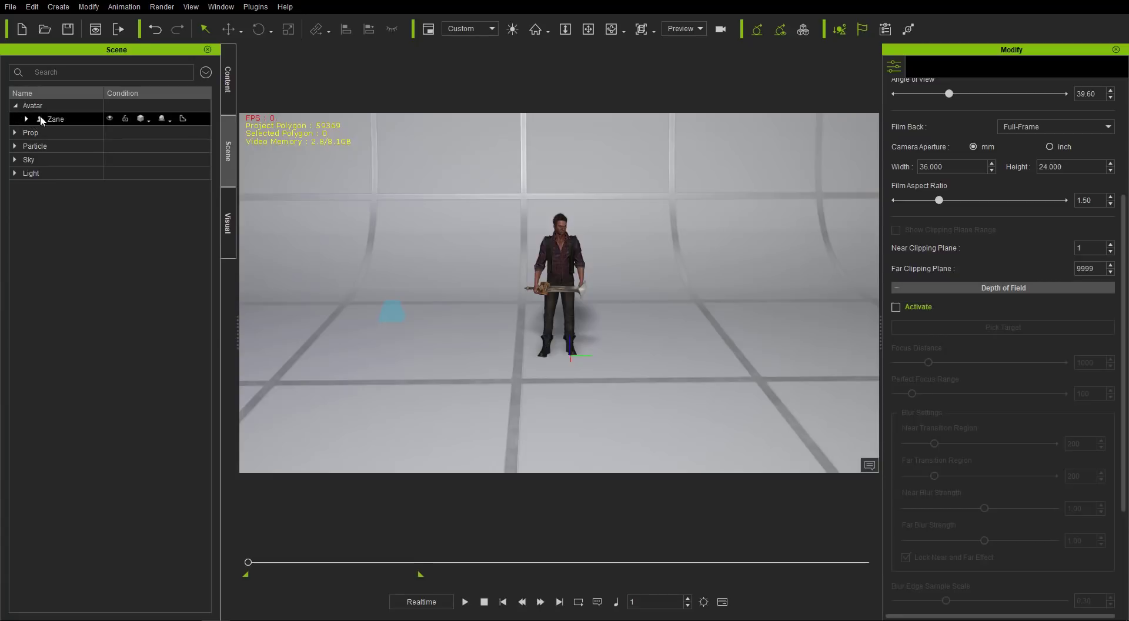
{"action": "left_click", "coordinate": [110, 118]}
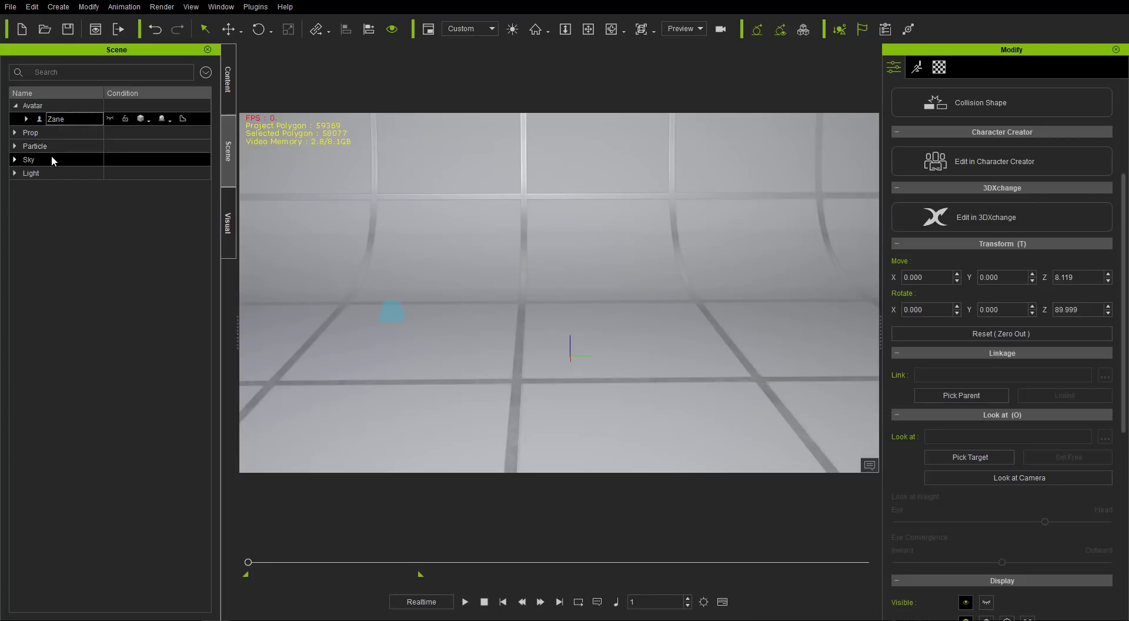
Step: Import the PopcornFX file Big Explosion.pkfx from the 2_Fire_Explosion_Smoke folder
{"action": "left_click", "coordinate": [250, 9]}
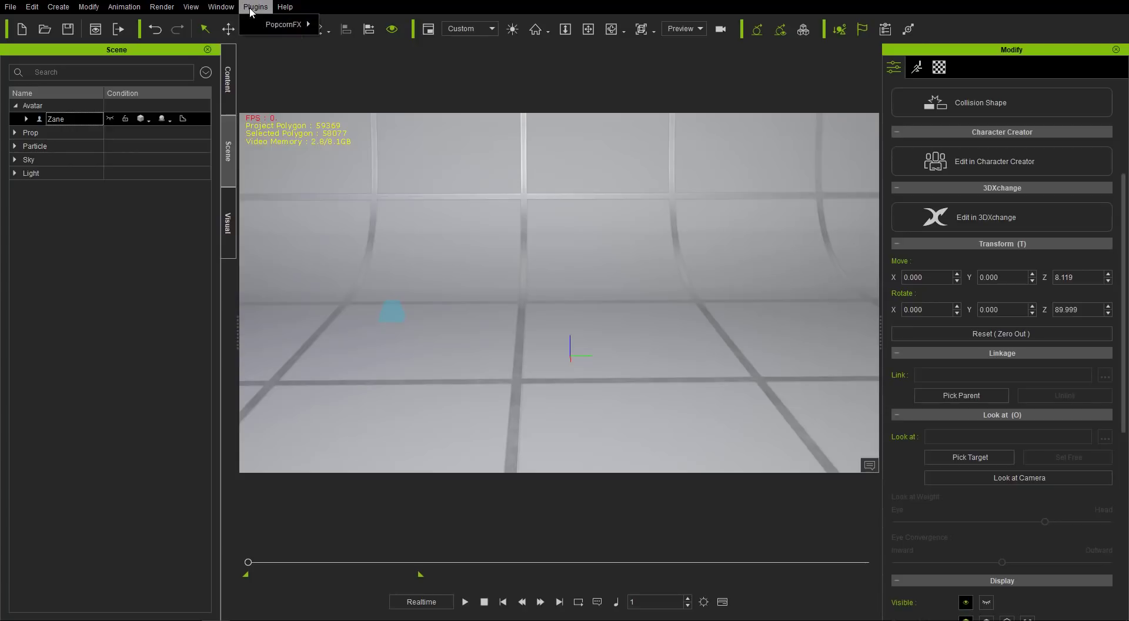
{"action": "mouse_move", "coordinate": [285, 24]}
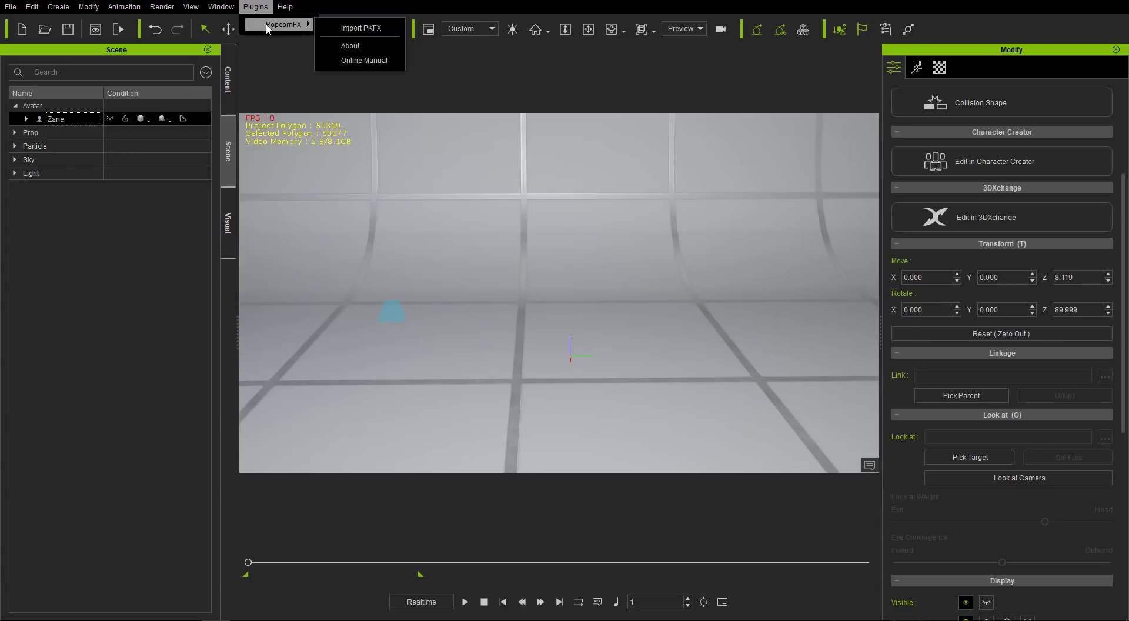
{"action": "left_click", "coordinate": [362, 28]}
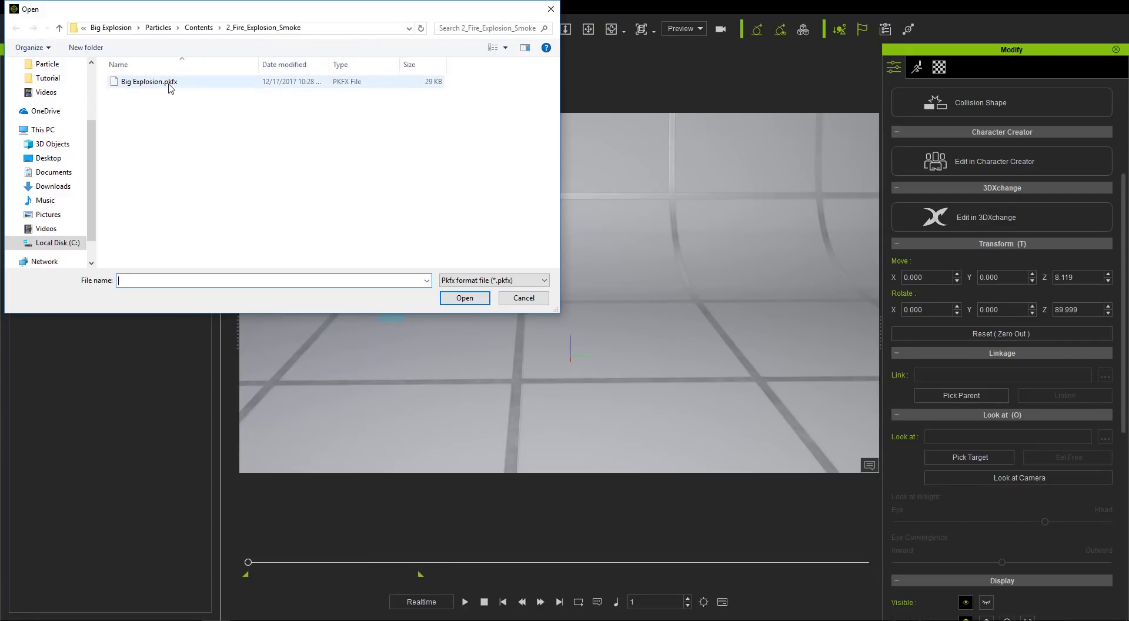
{"action": "double_click", "coordinate": [168, 82]}
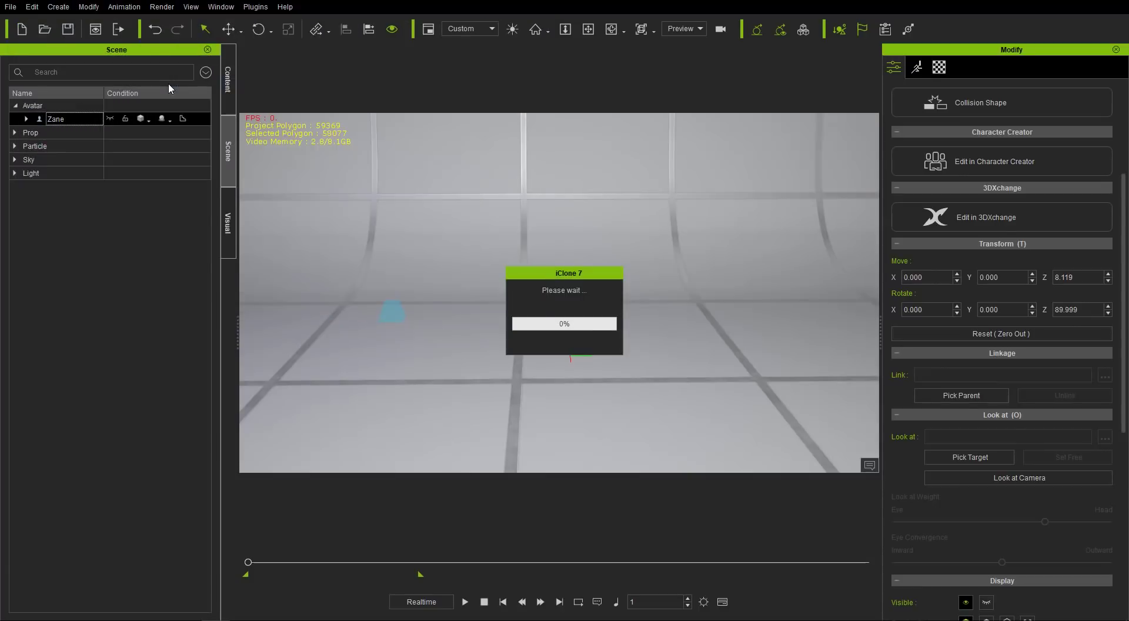
Step: Hide and deactivate the Music Ball particle, and simulate Big Explosion to examine its fire and smoke from another angle
{"action": "left_click", "coordinate": [392, 311]}
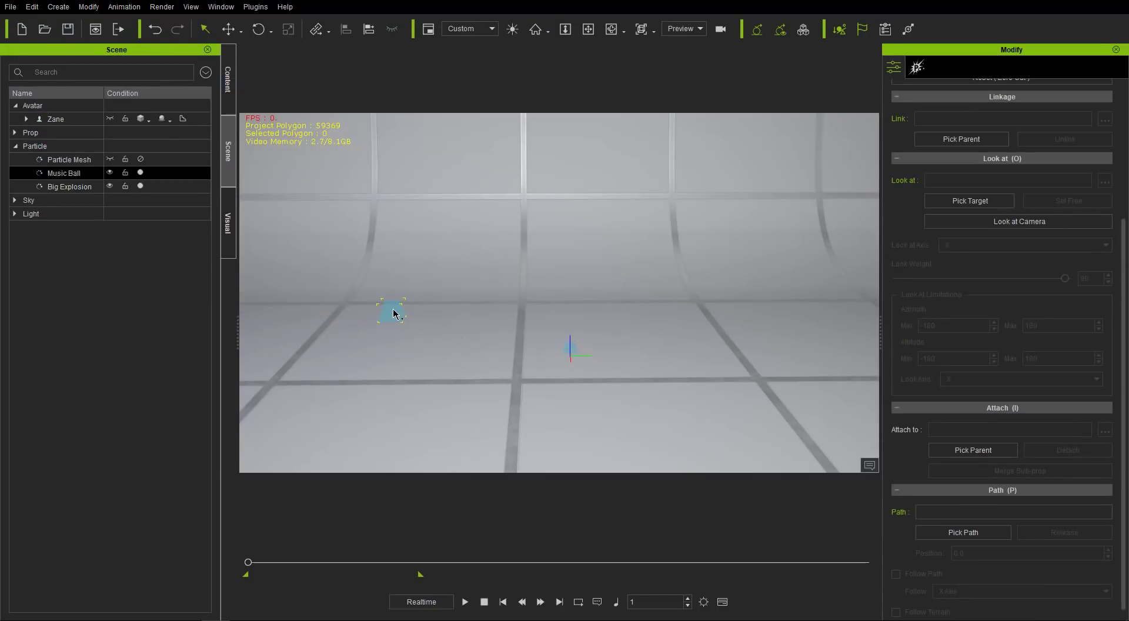
{"action": "double_click", "coordinate": [116, 175]}
{"action": "left_click", "coordinate": [87, 187]}
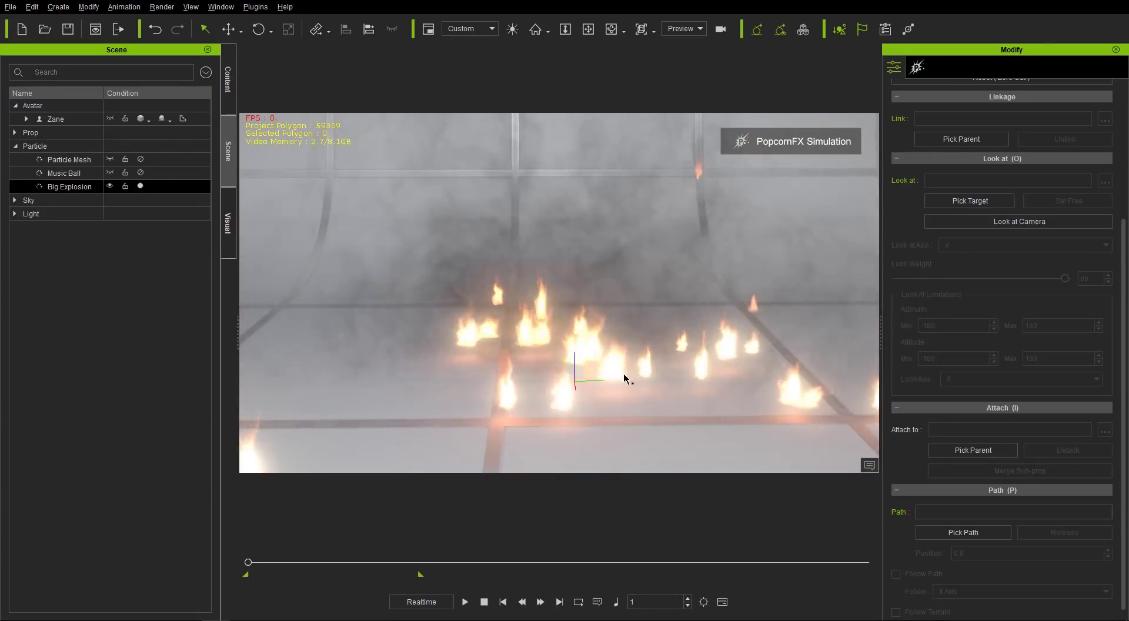
{"action": "right_click_drag", "start_coordinate": [521, 308], "coordinate": [705, 293]}
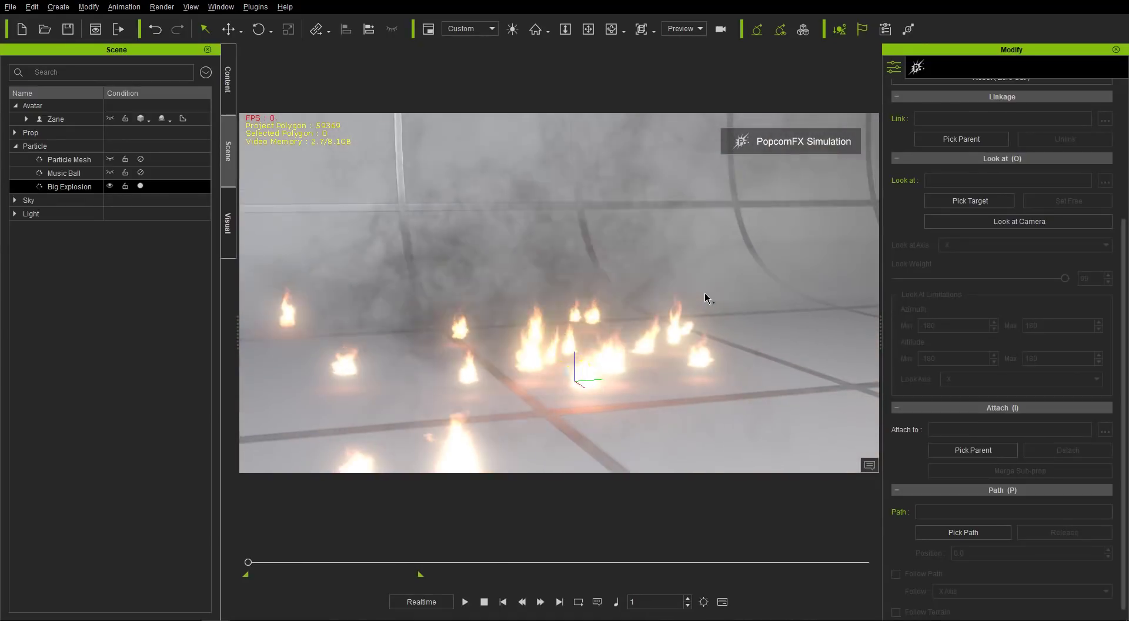